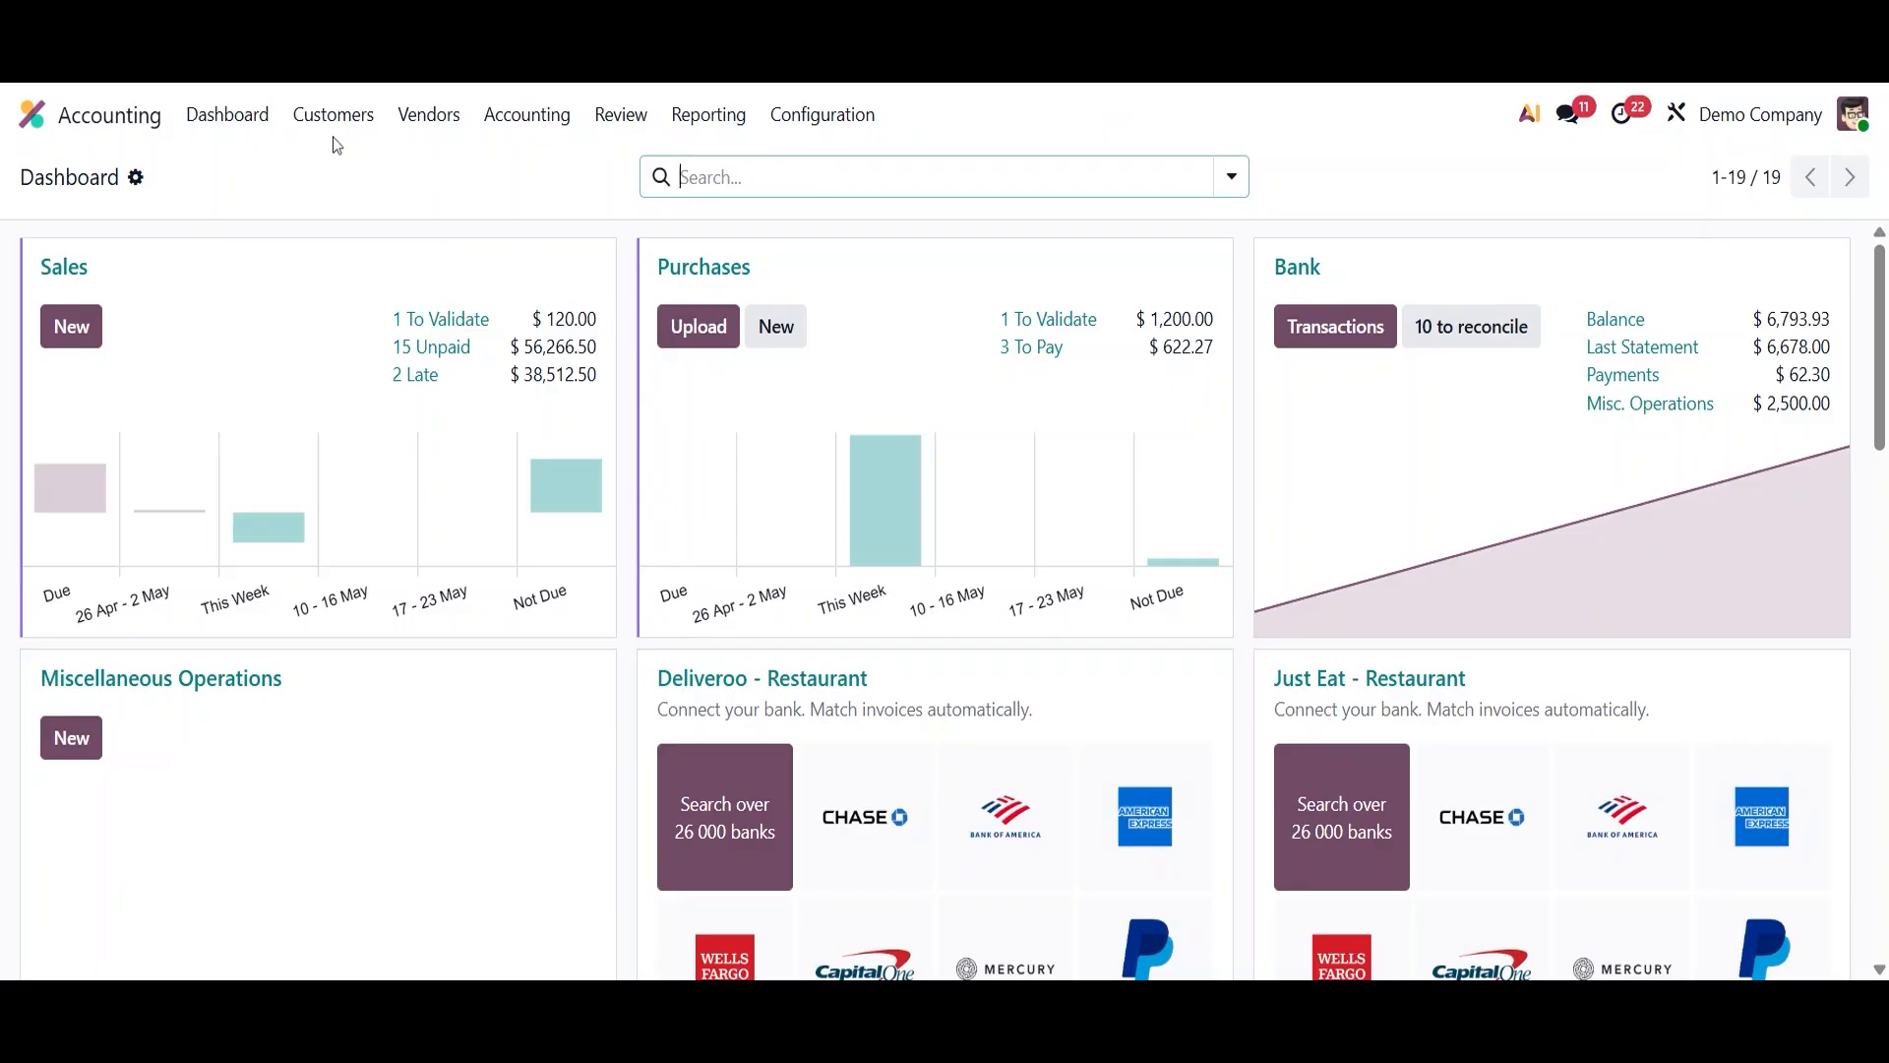
# - Open the customer invoices list and remove the Invoices or Receipts filter to show all entries
pyautogui.click(332, 116)
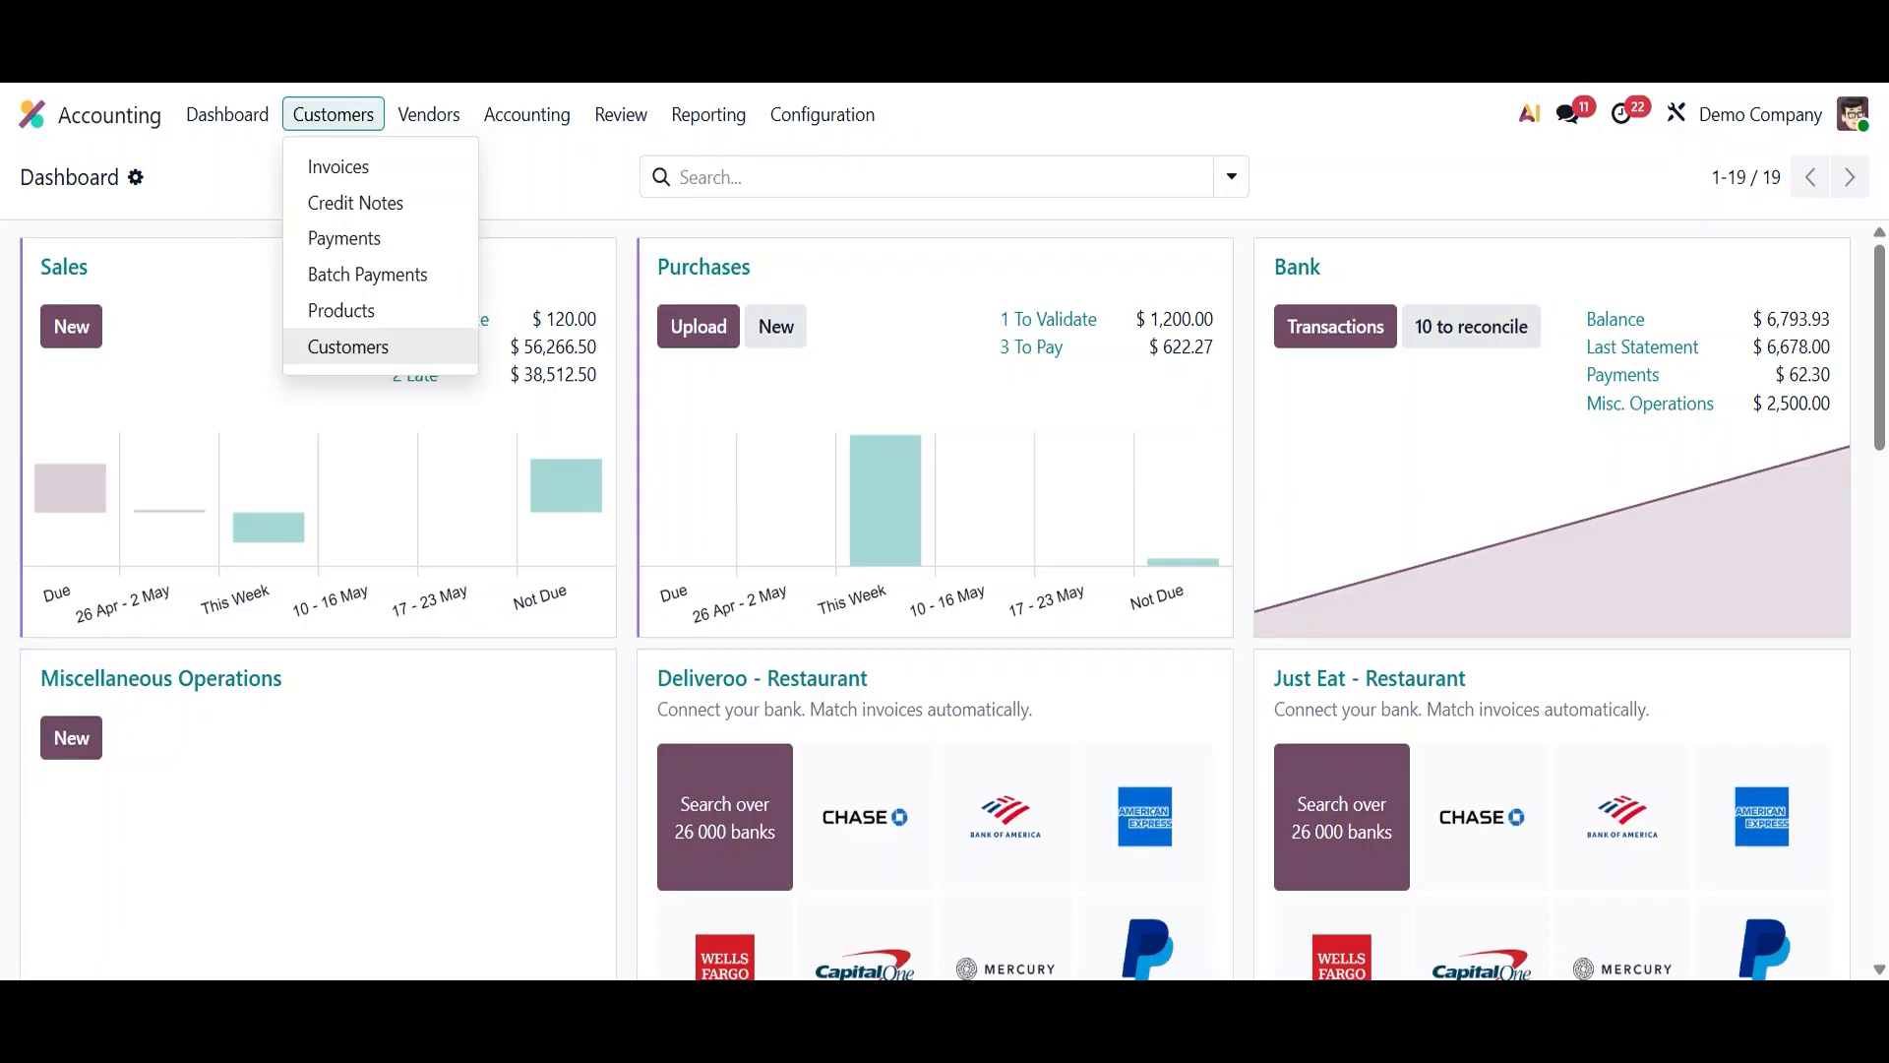
pyautogui.click(342, 169)
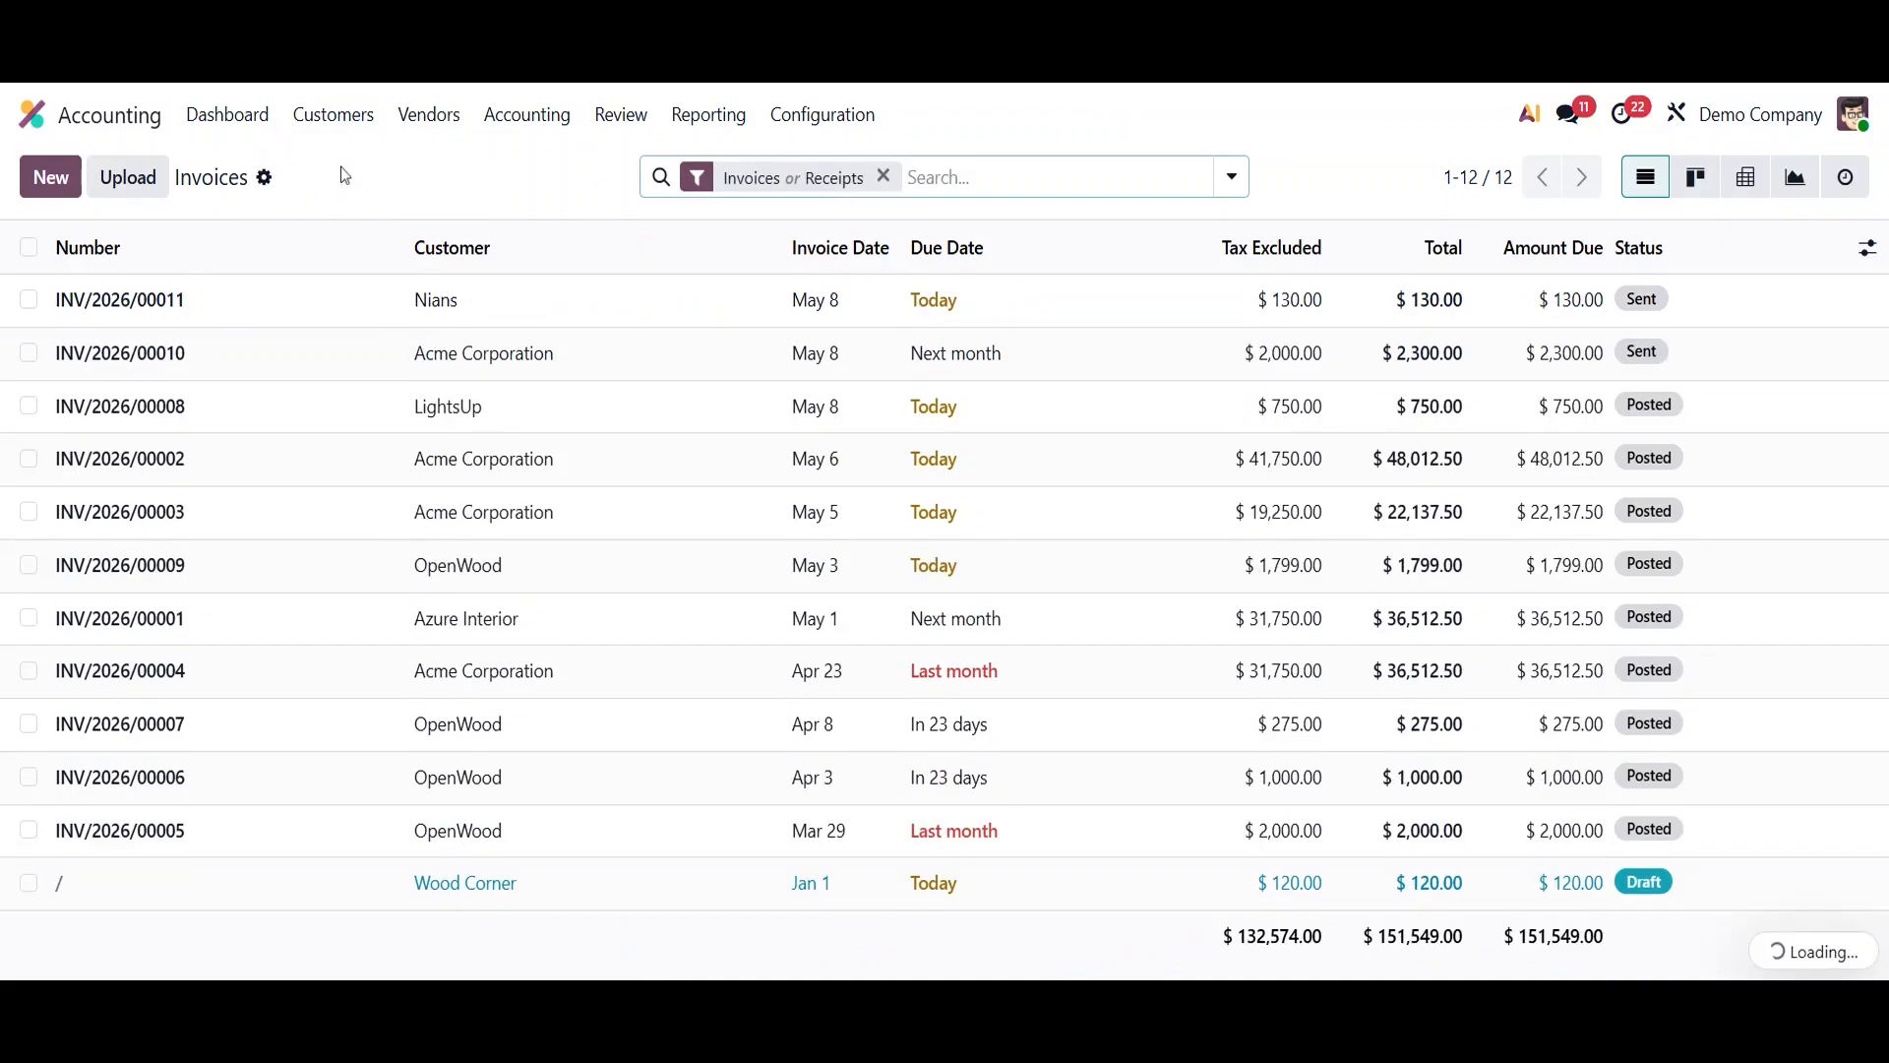
pyautogui.click(884, 177)
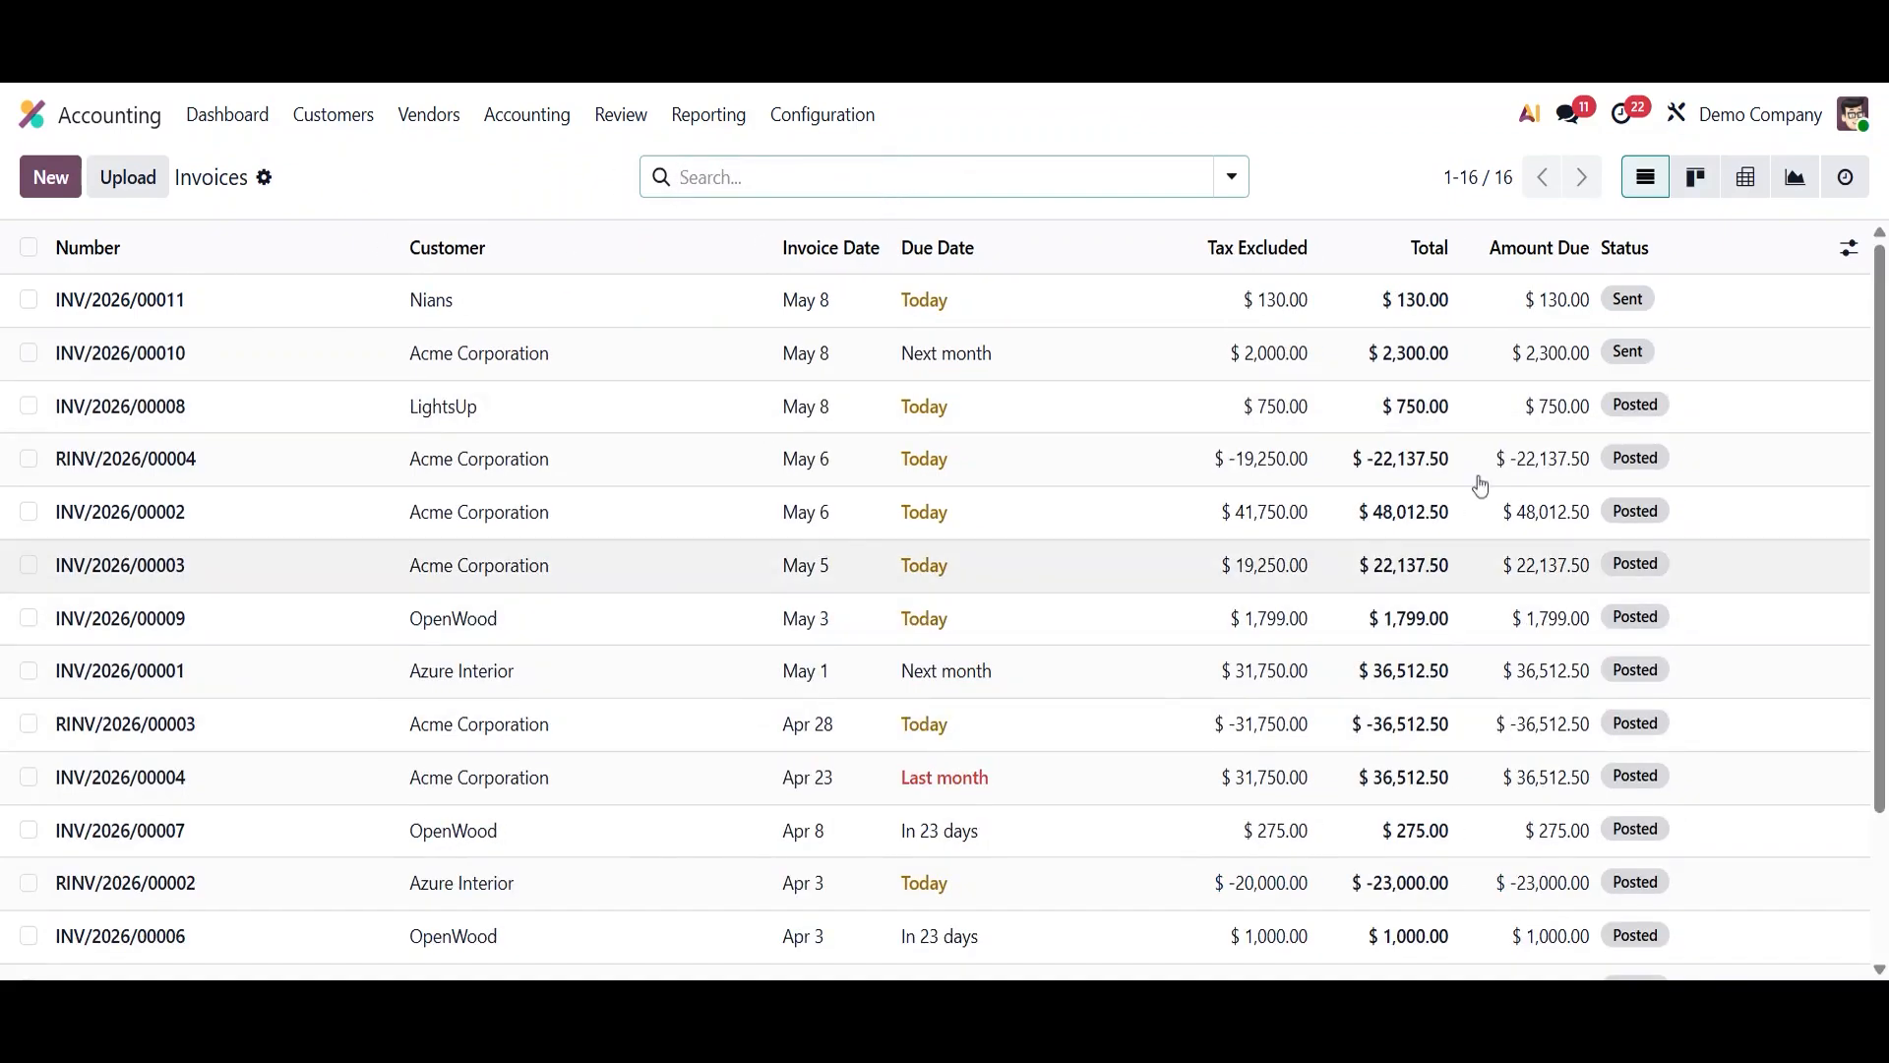
pyautogui.scroll(-3, 1870, 347)
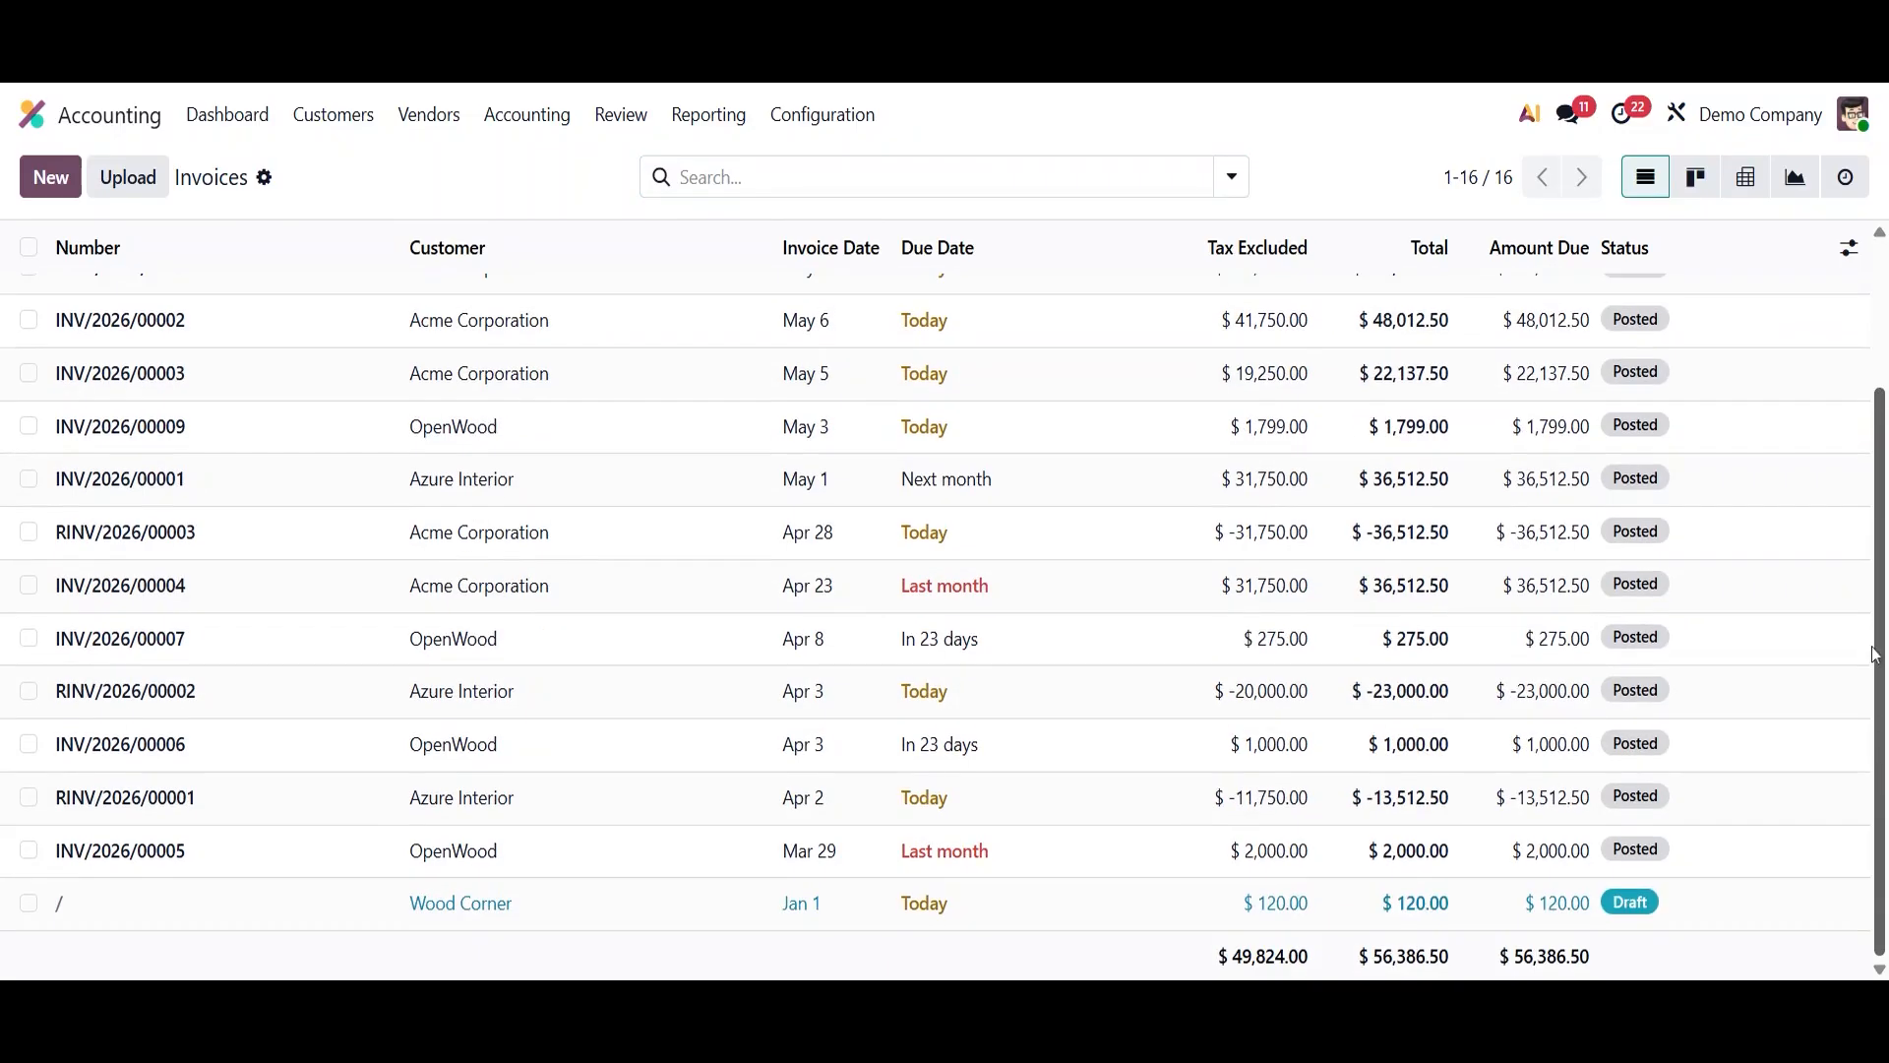
pyautogui.scroll(3, 1871, 348)
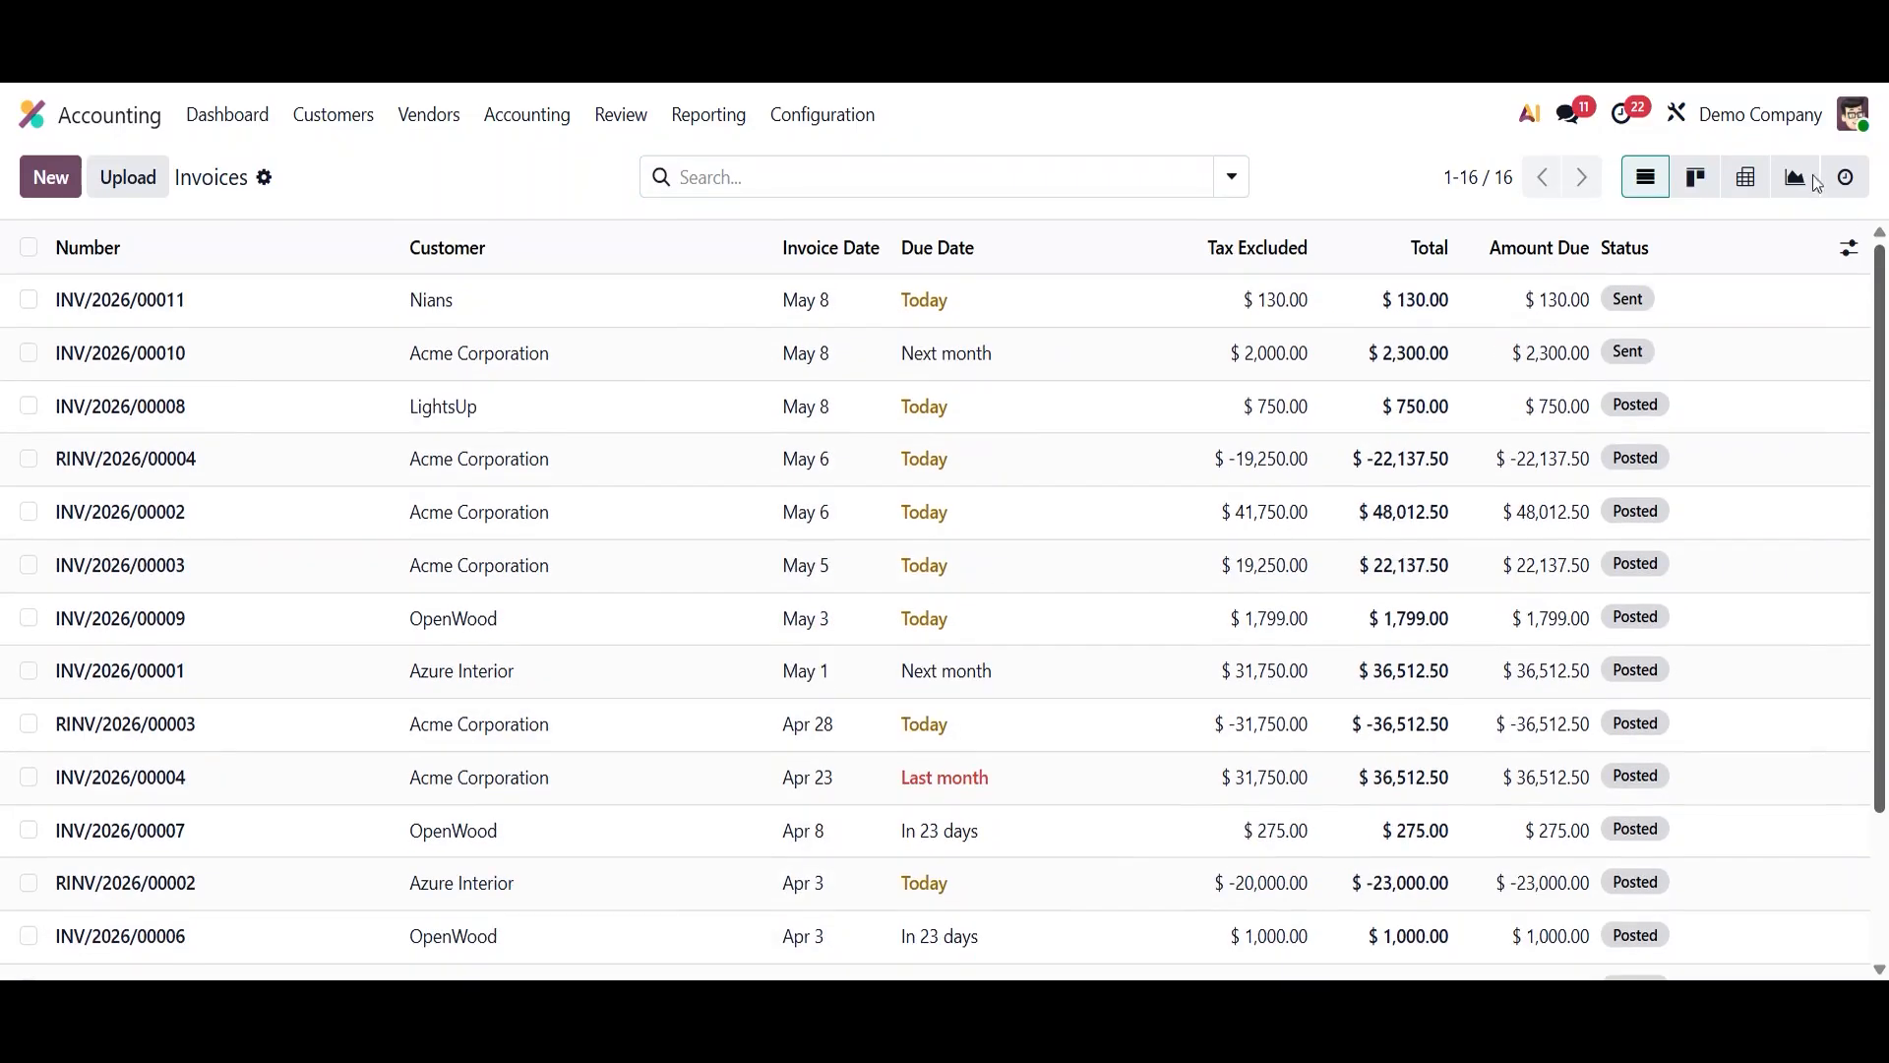
# - Start a new customer invoice for customer Nians with invoice date May 8
pyautogui.click(51, 187)
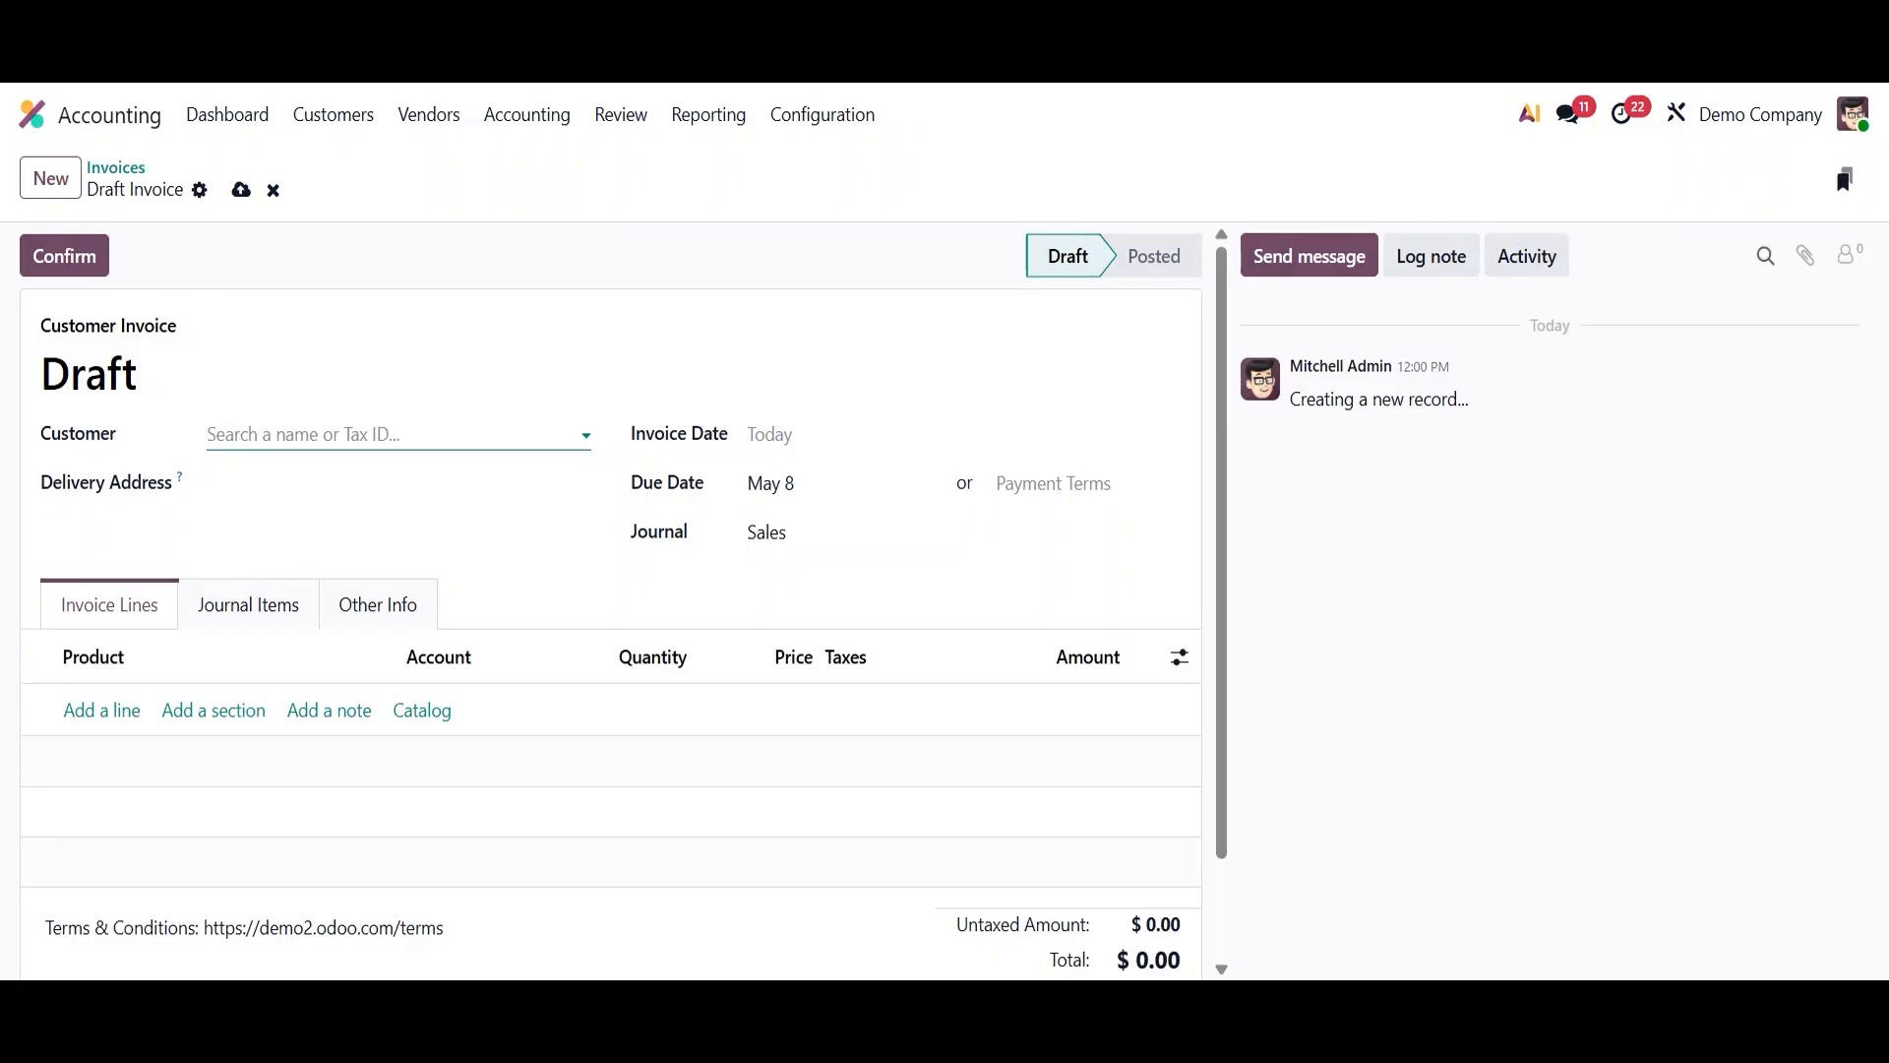
pyautogui.write('Ni')
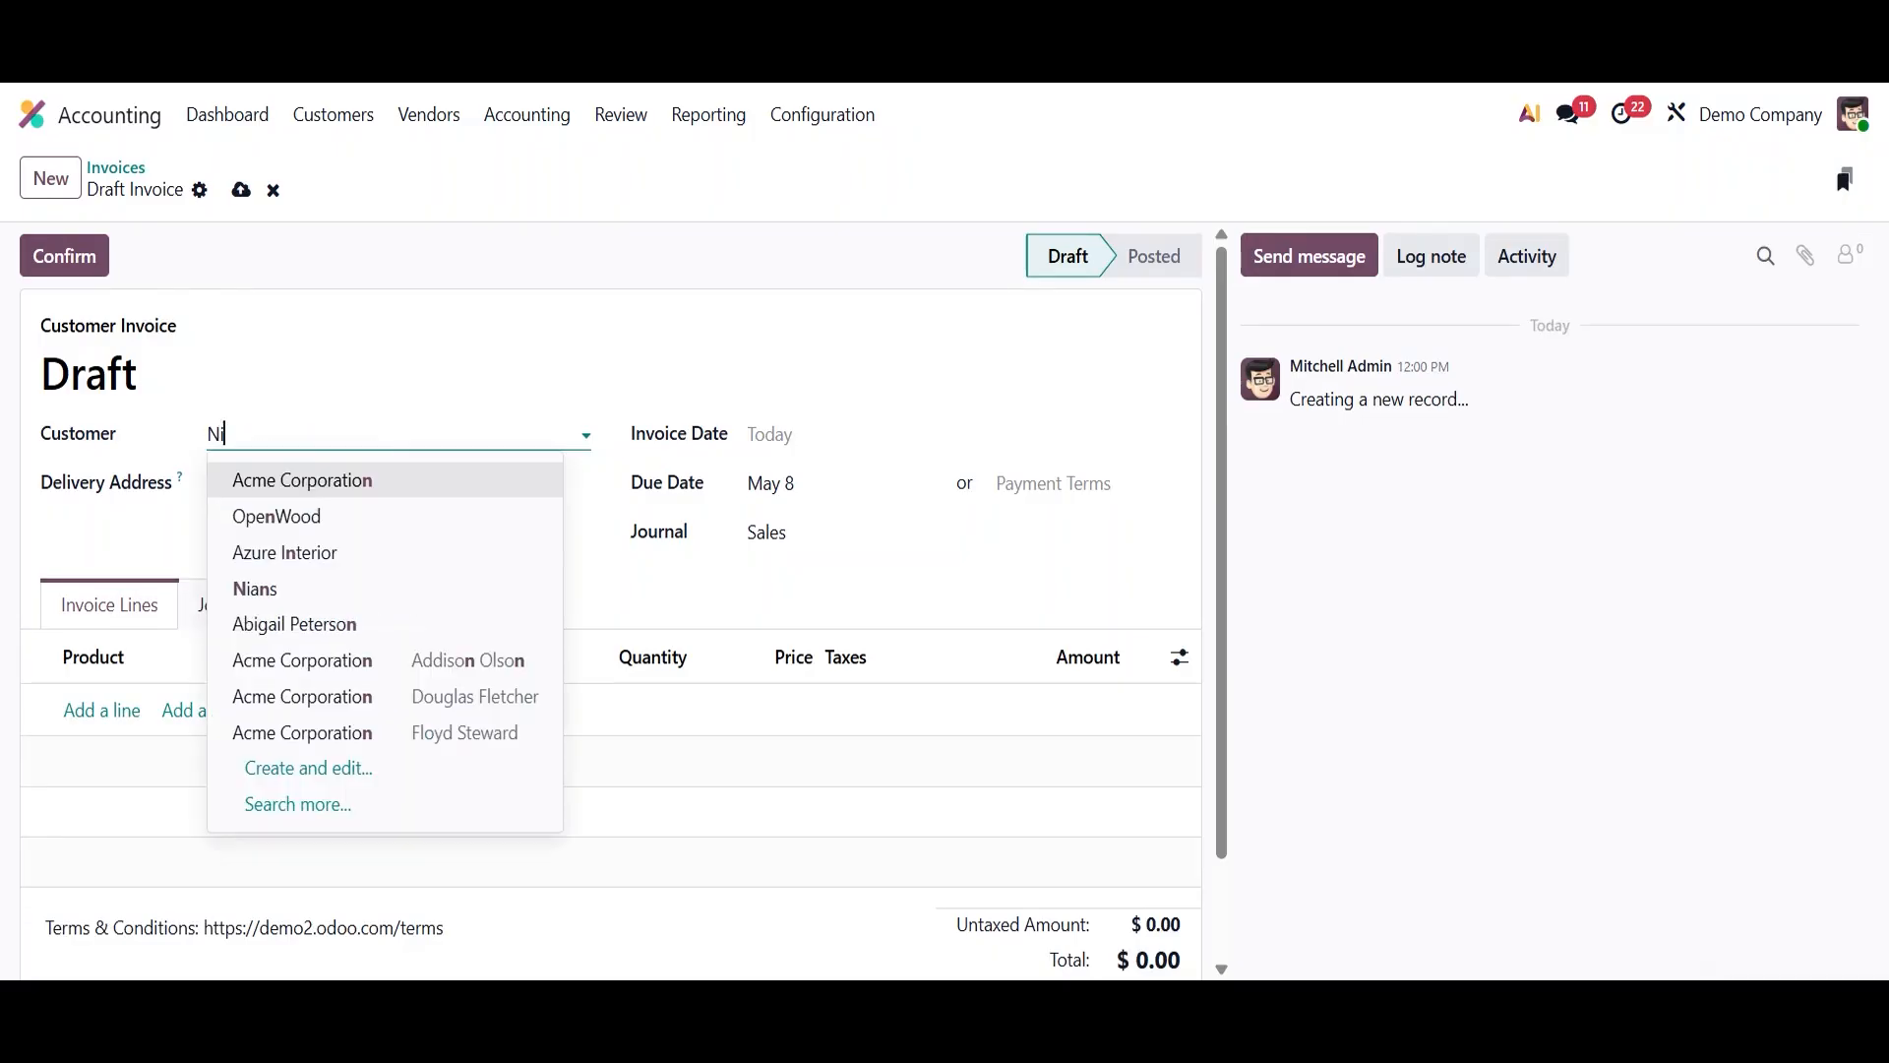
pyautogui.write('a')
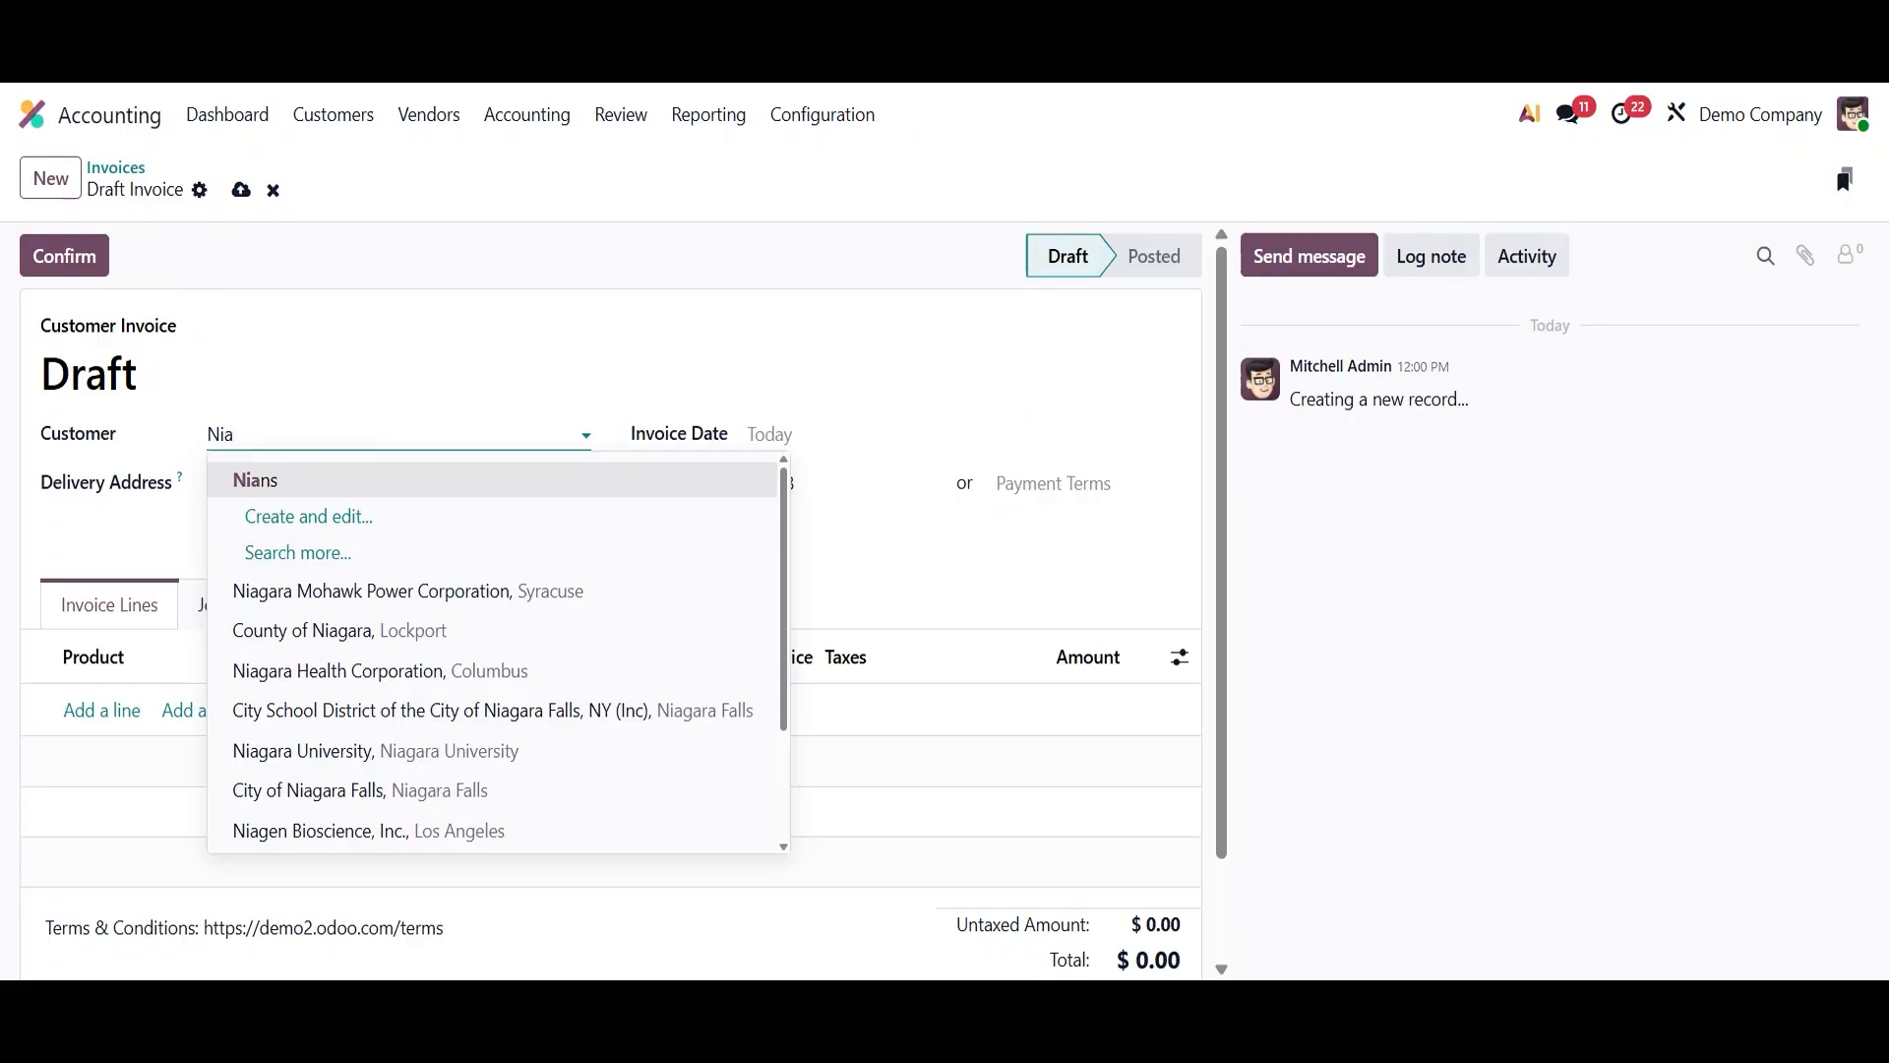
pyautogui.click(261, 492)
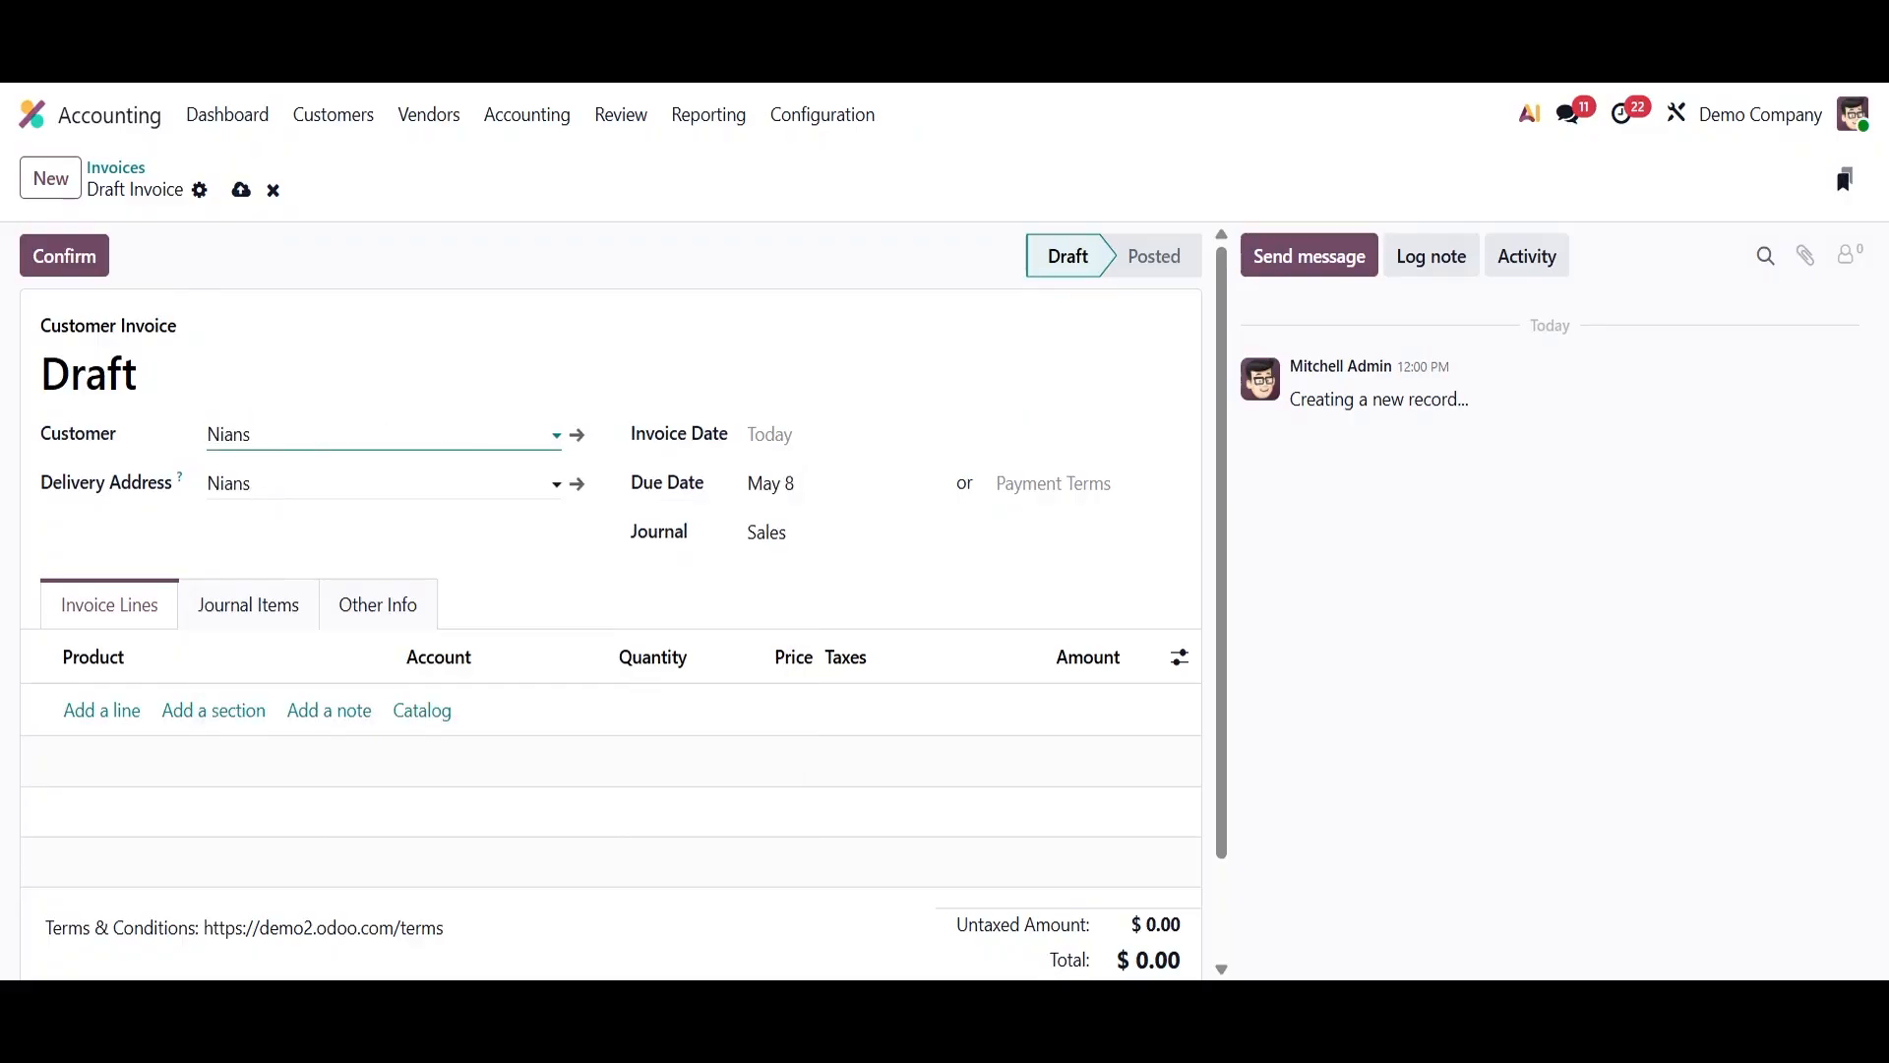
pyautogui.click(835, 435)
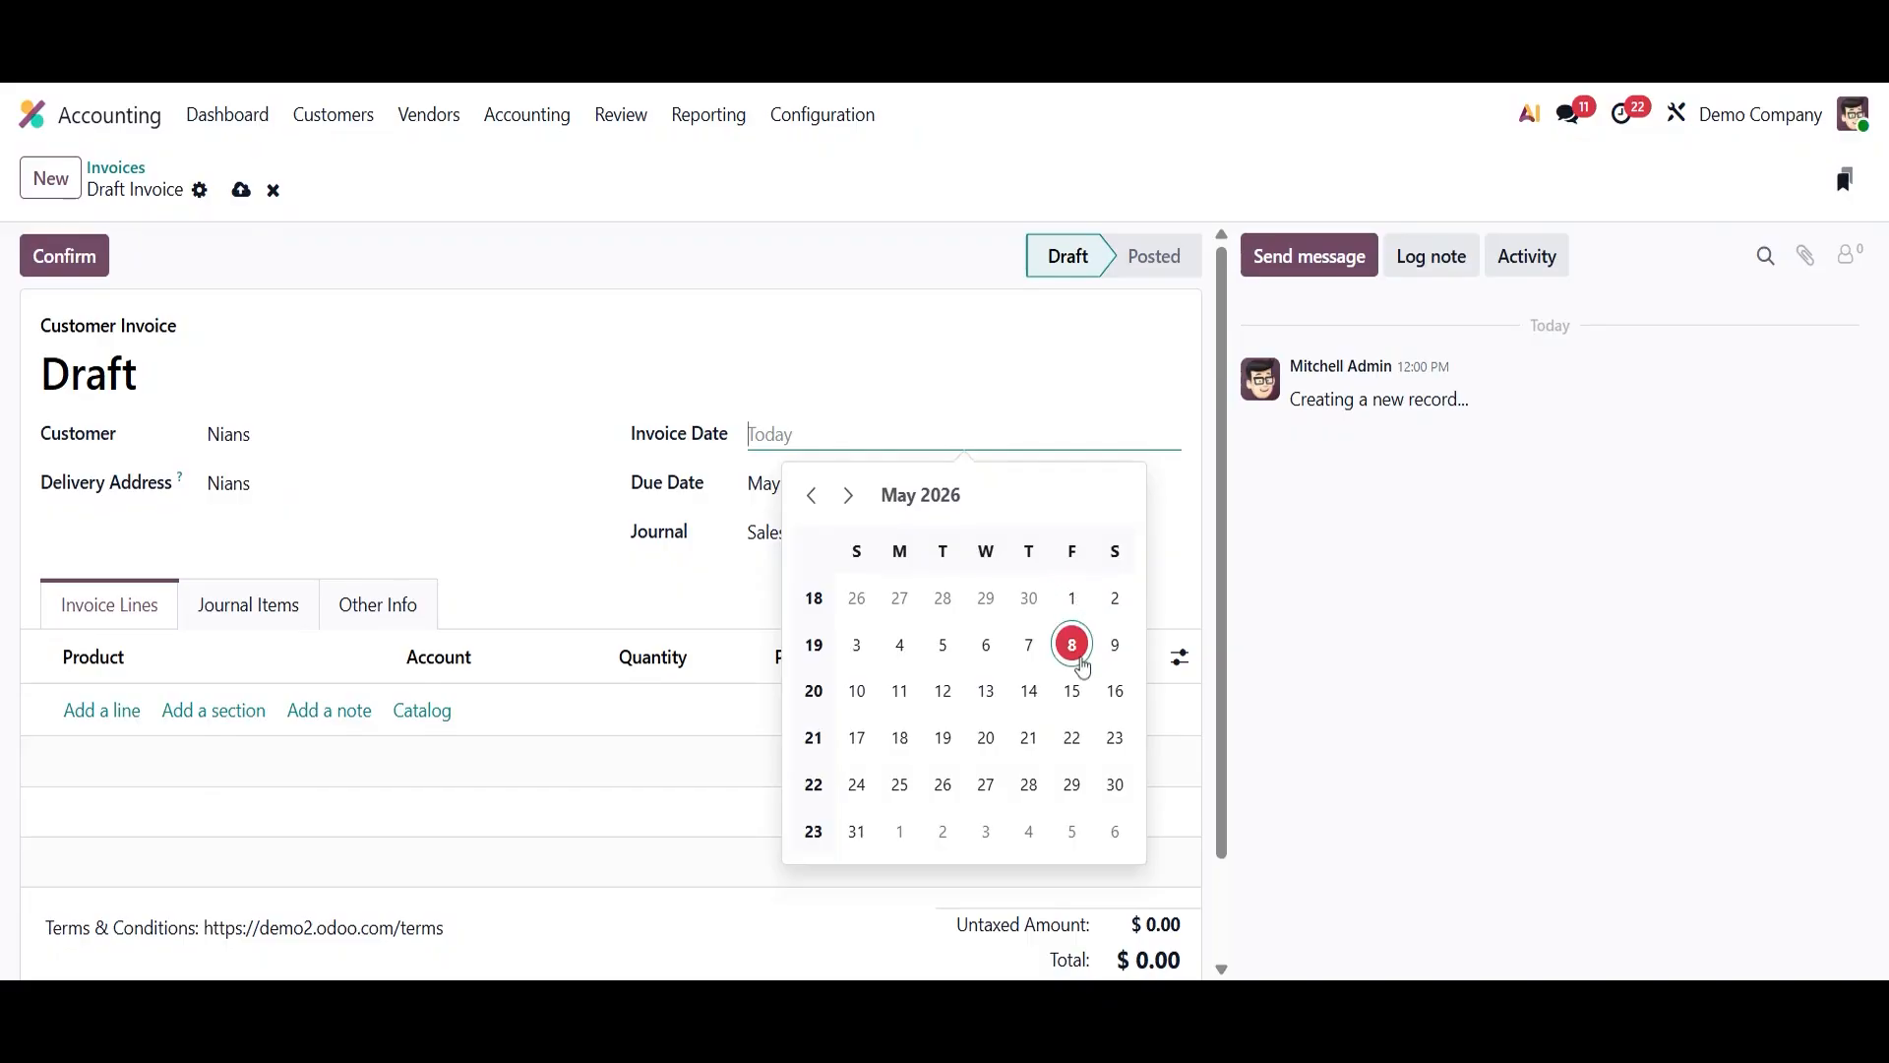
pyautogui.click(1072, 644)
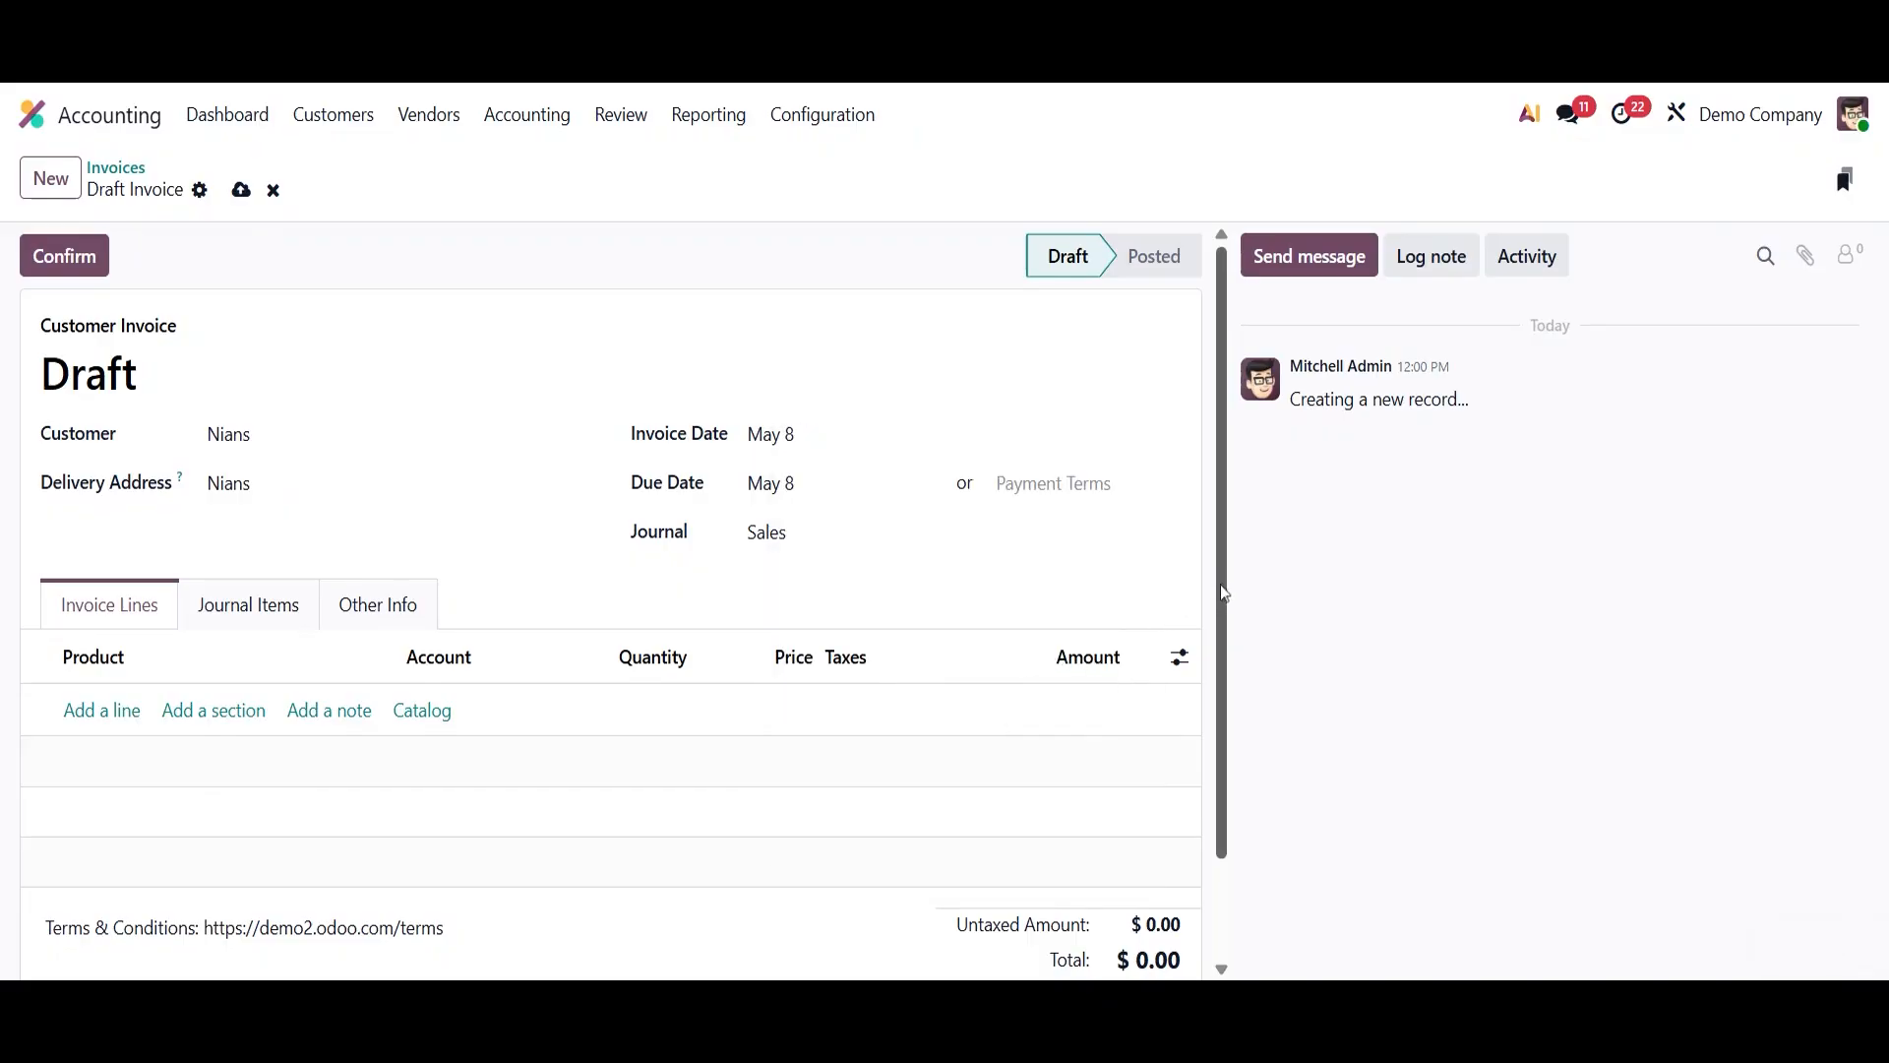
# - Add an invoice line for the Cheese Burger product with quantity 10
pyautogui.scroll(-1, 1230, 597)
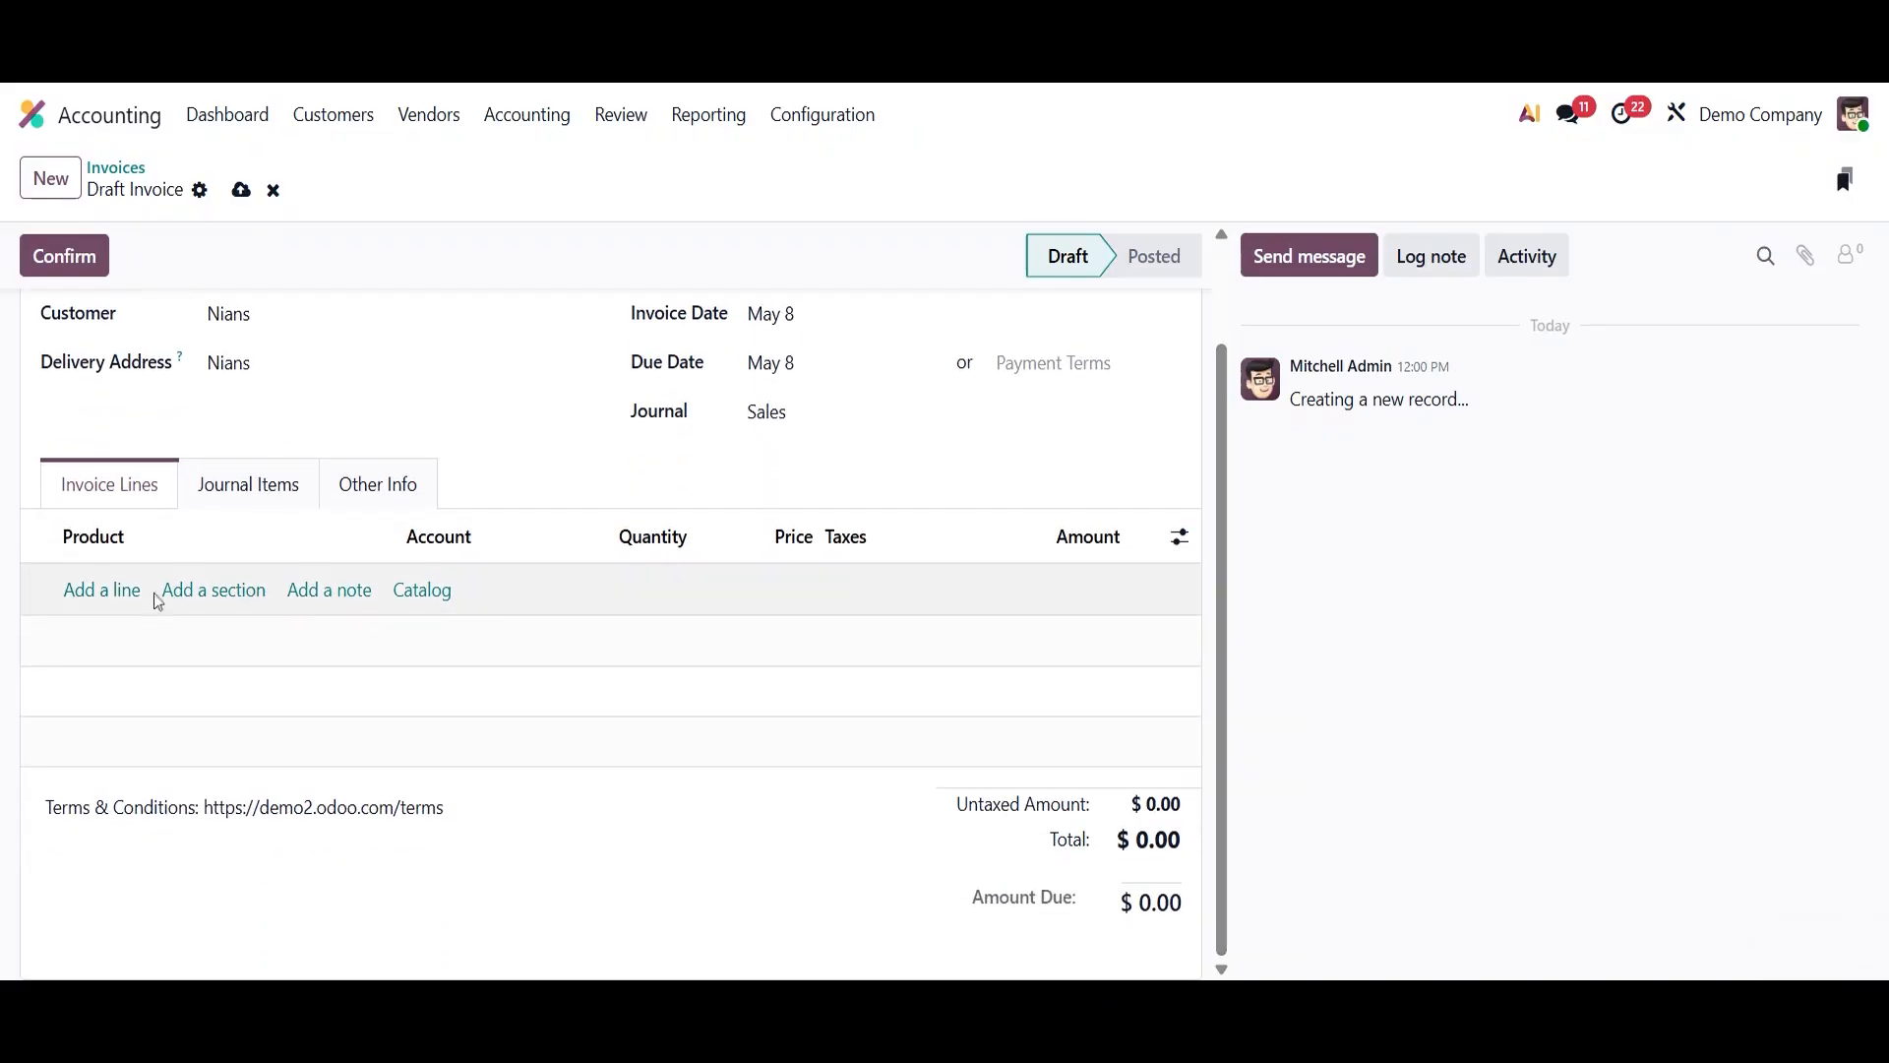
pyautogui.click(127, 601)
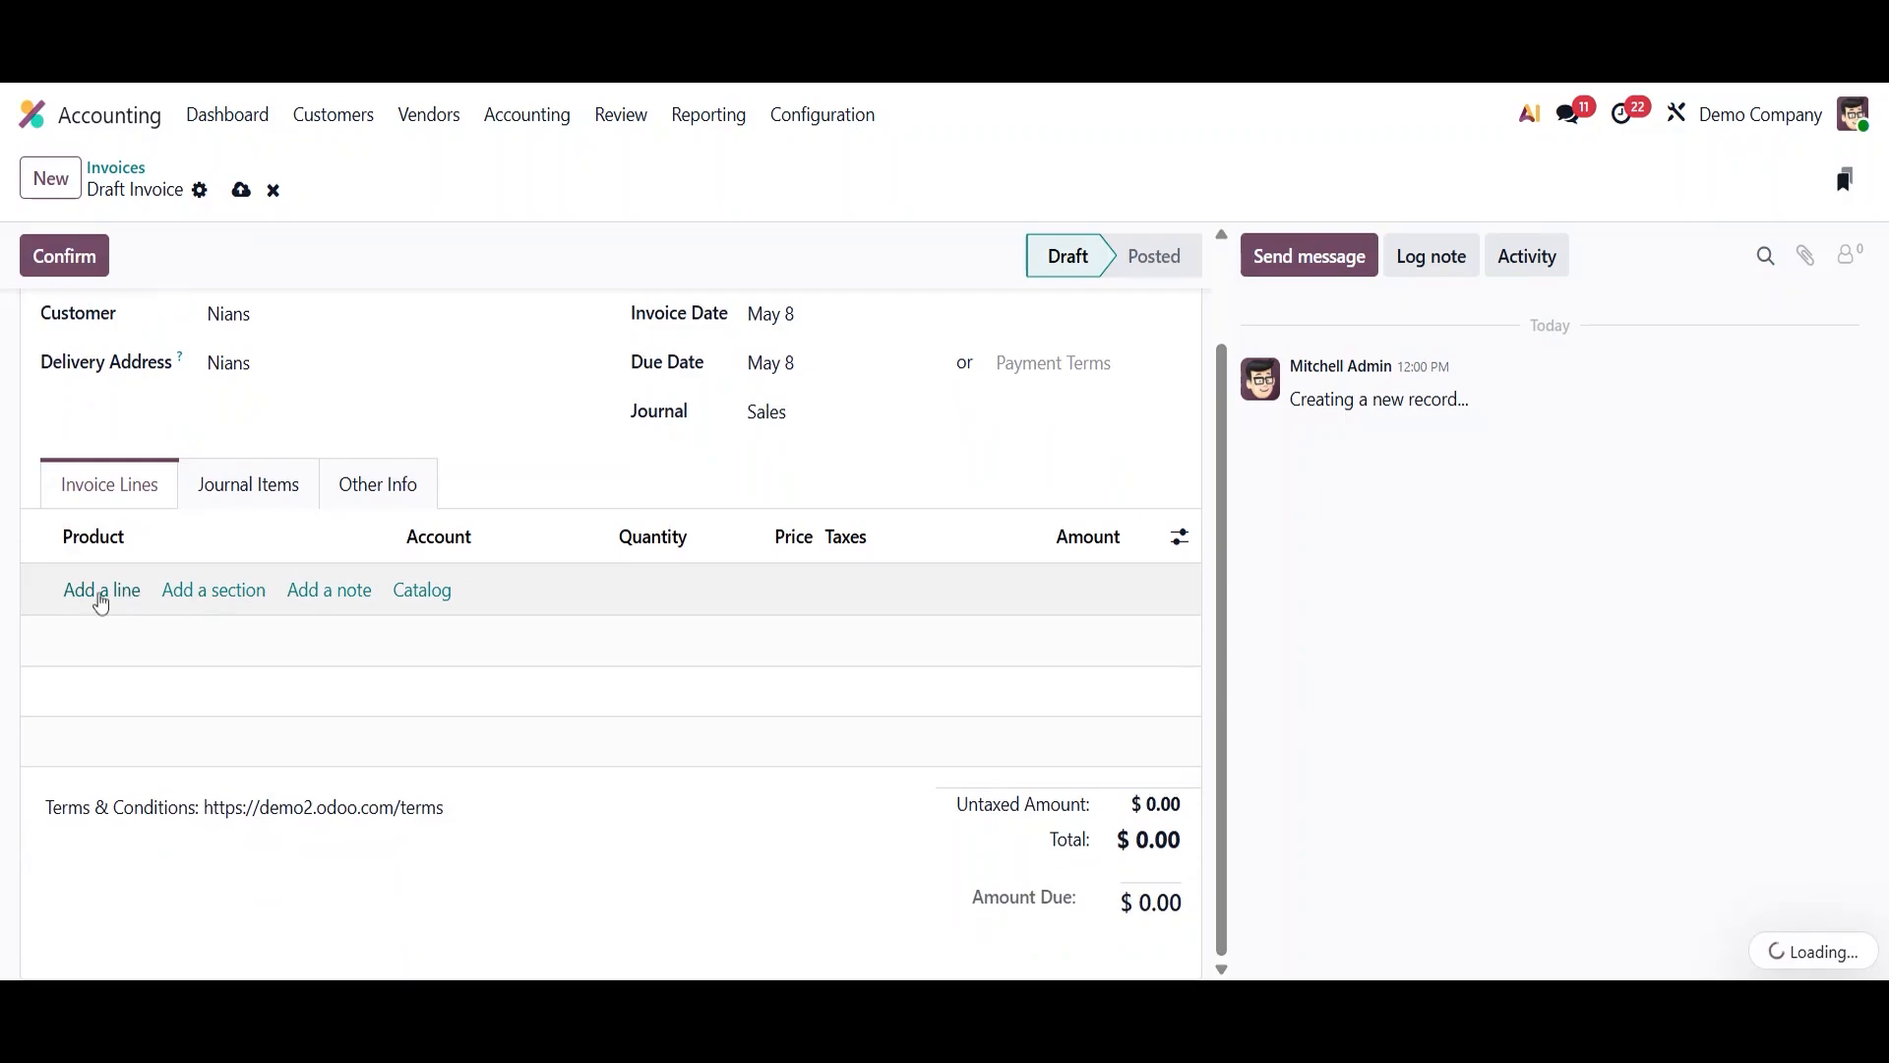
pyautogui.write('chee')
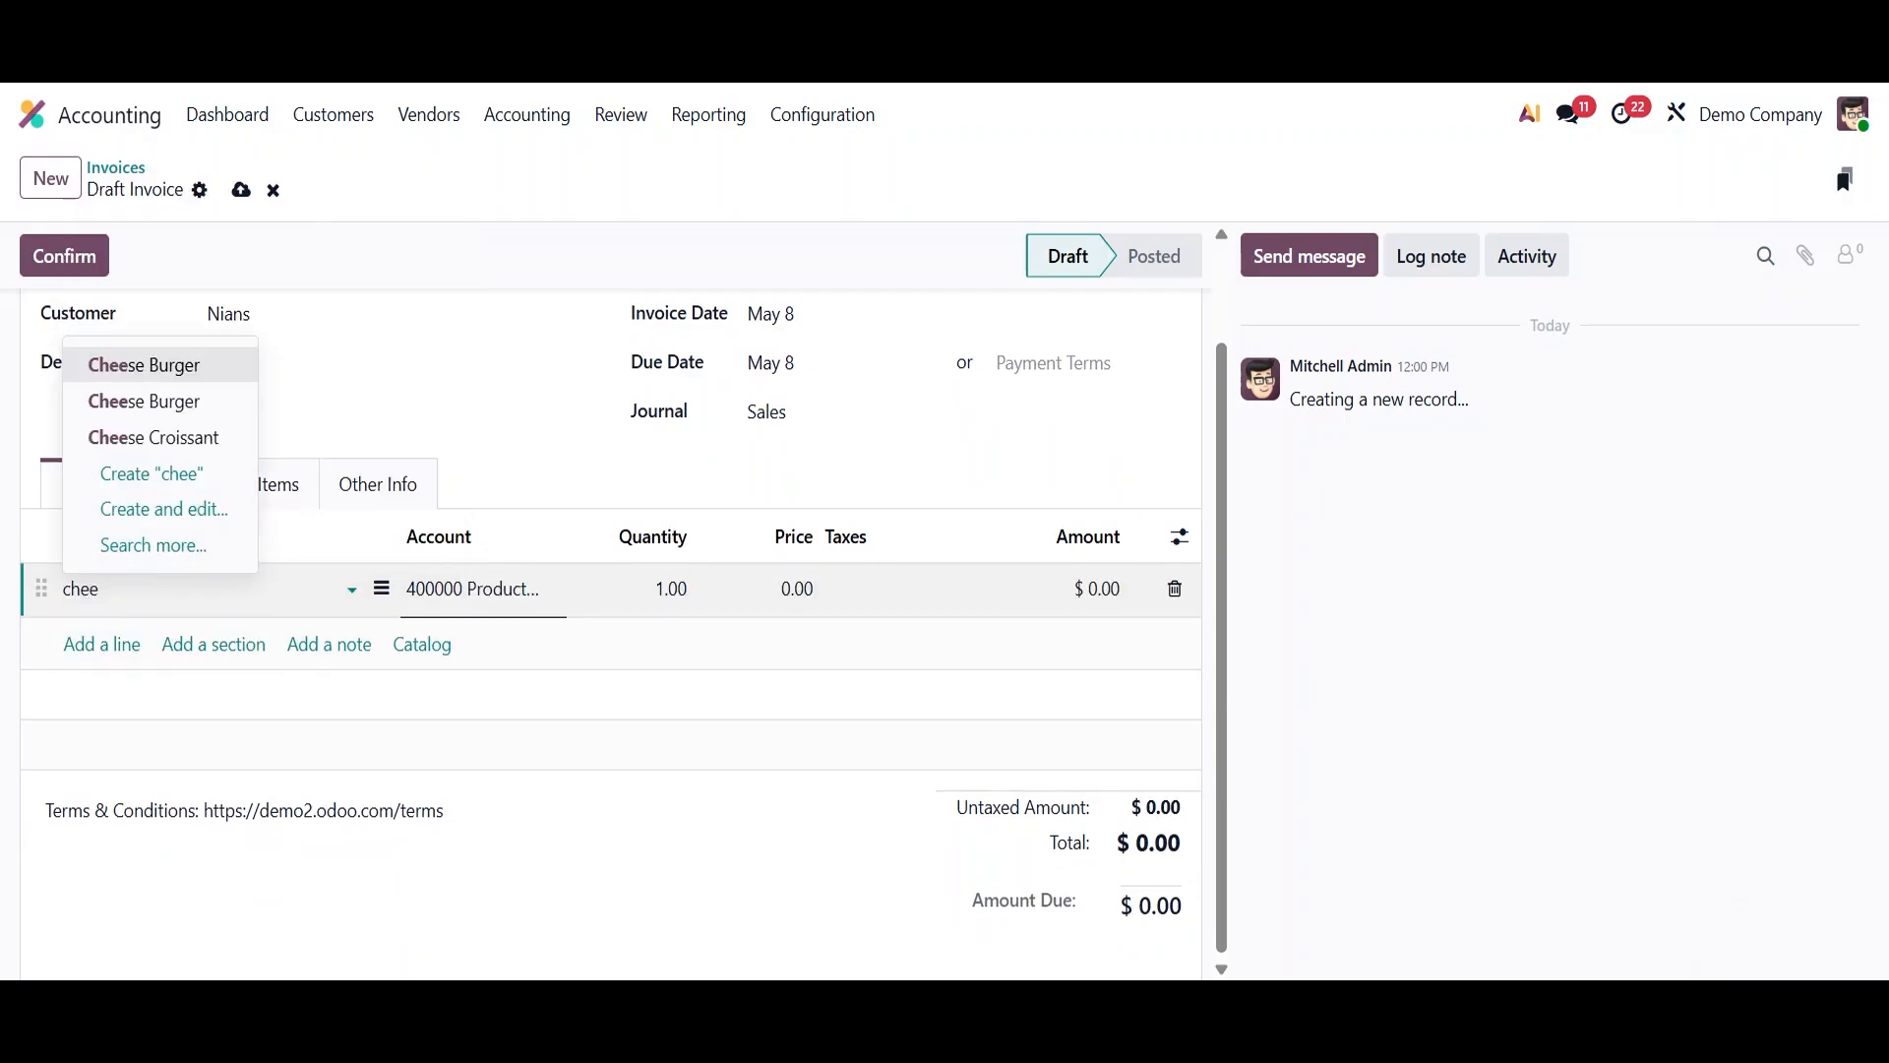
pyautogui.click(144, 400)
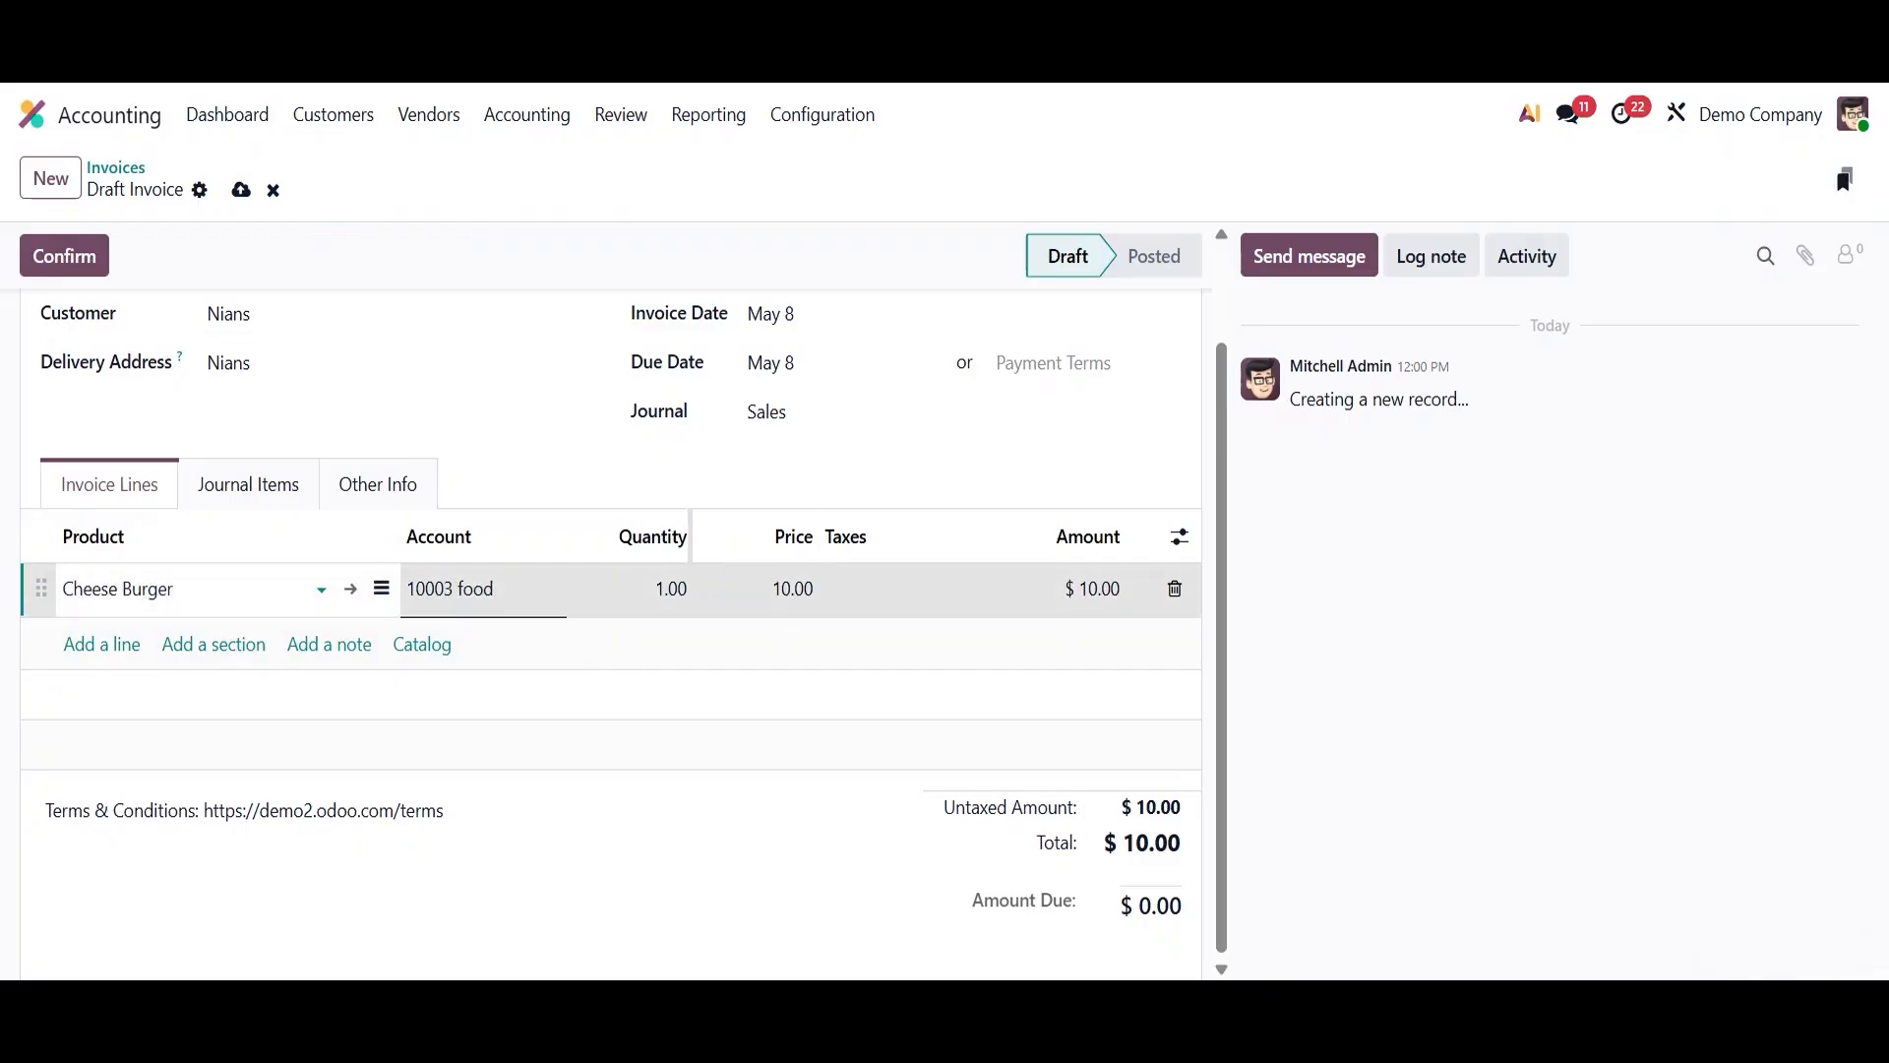
pyautogui.click(683, 616)
pyautogui.write('1')
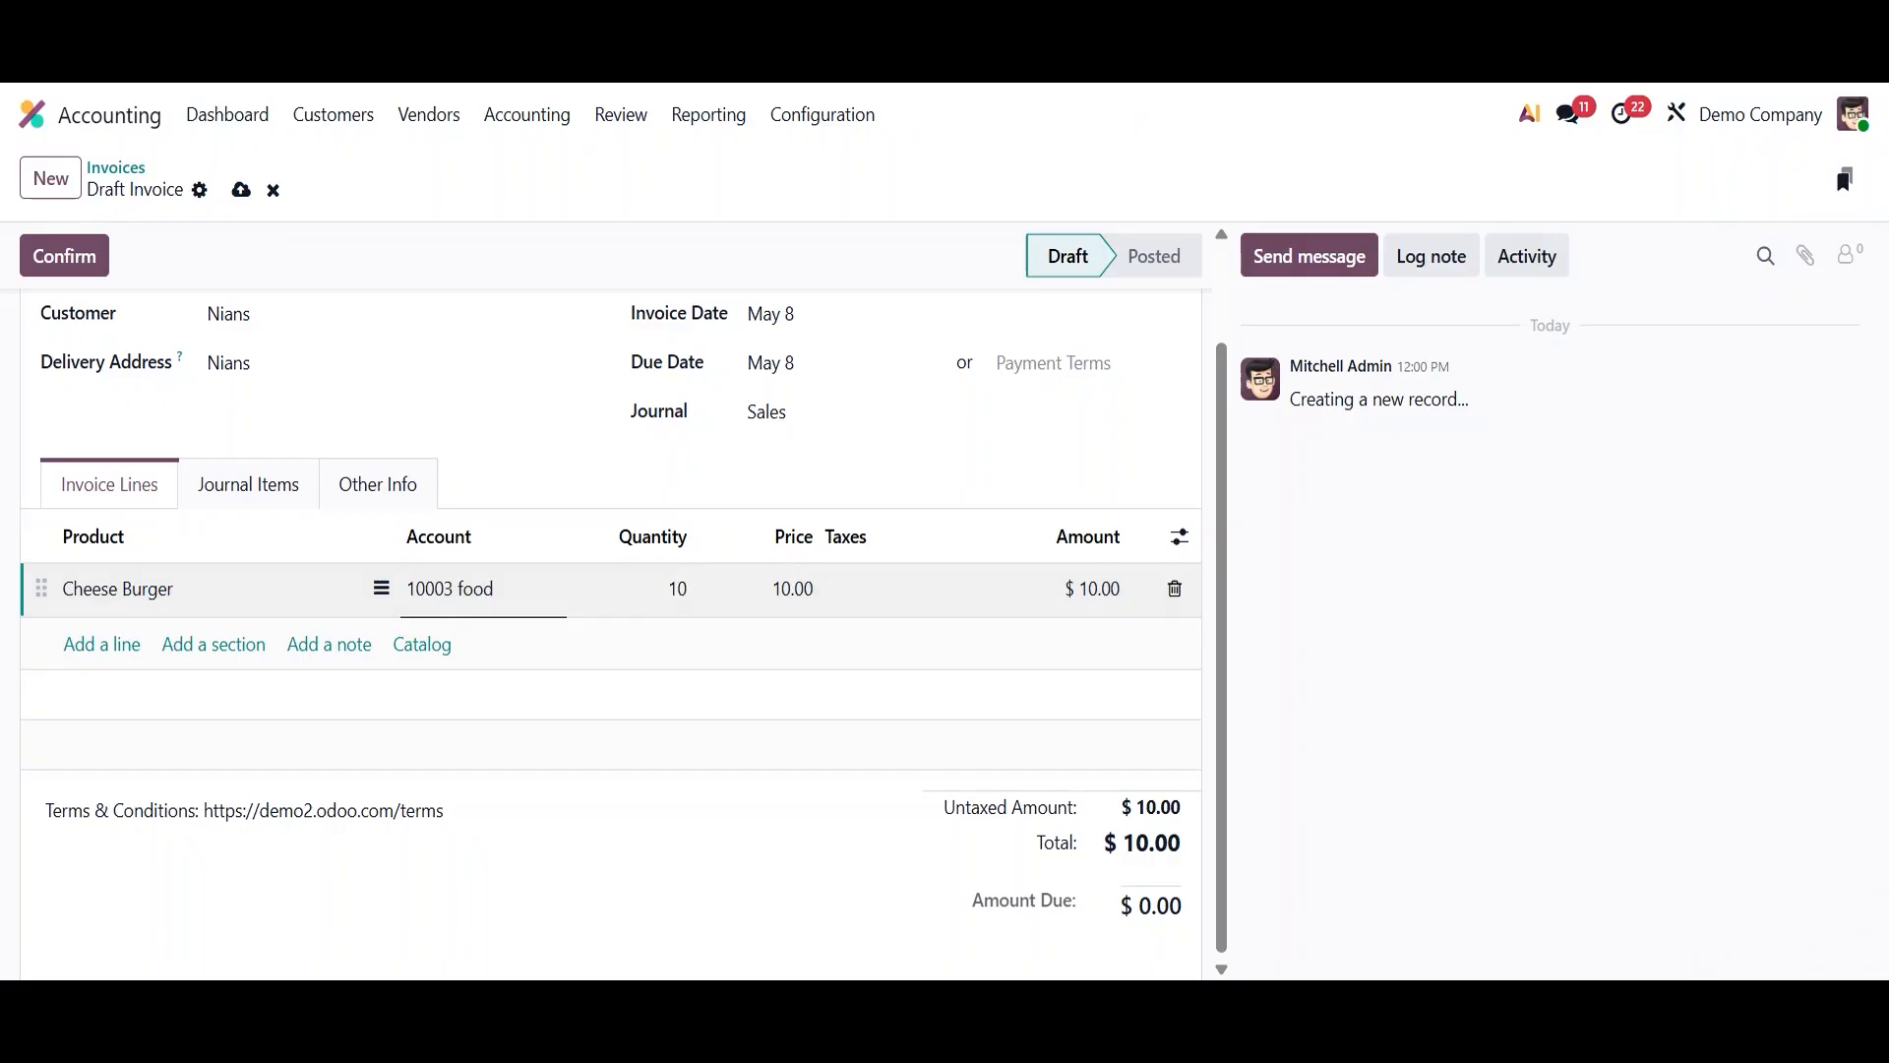
pyautogui.scroll(-1, 930, 761)
pyautogui.click(826, 705)
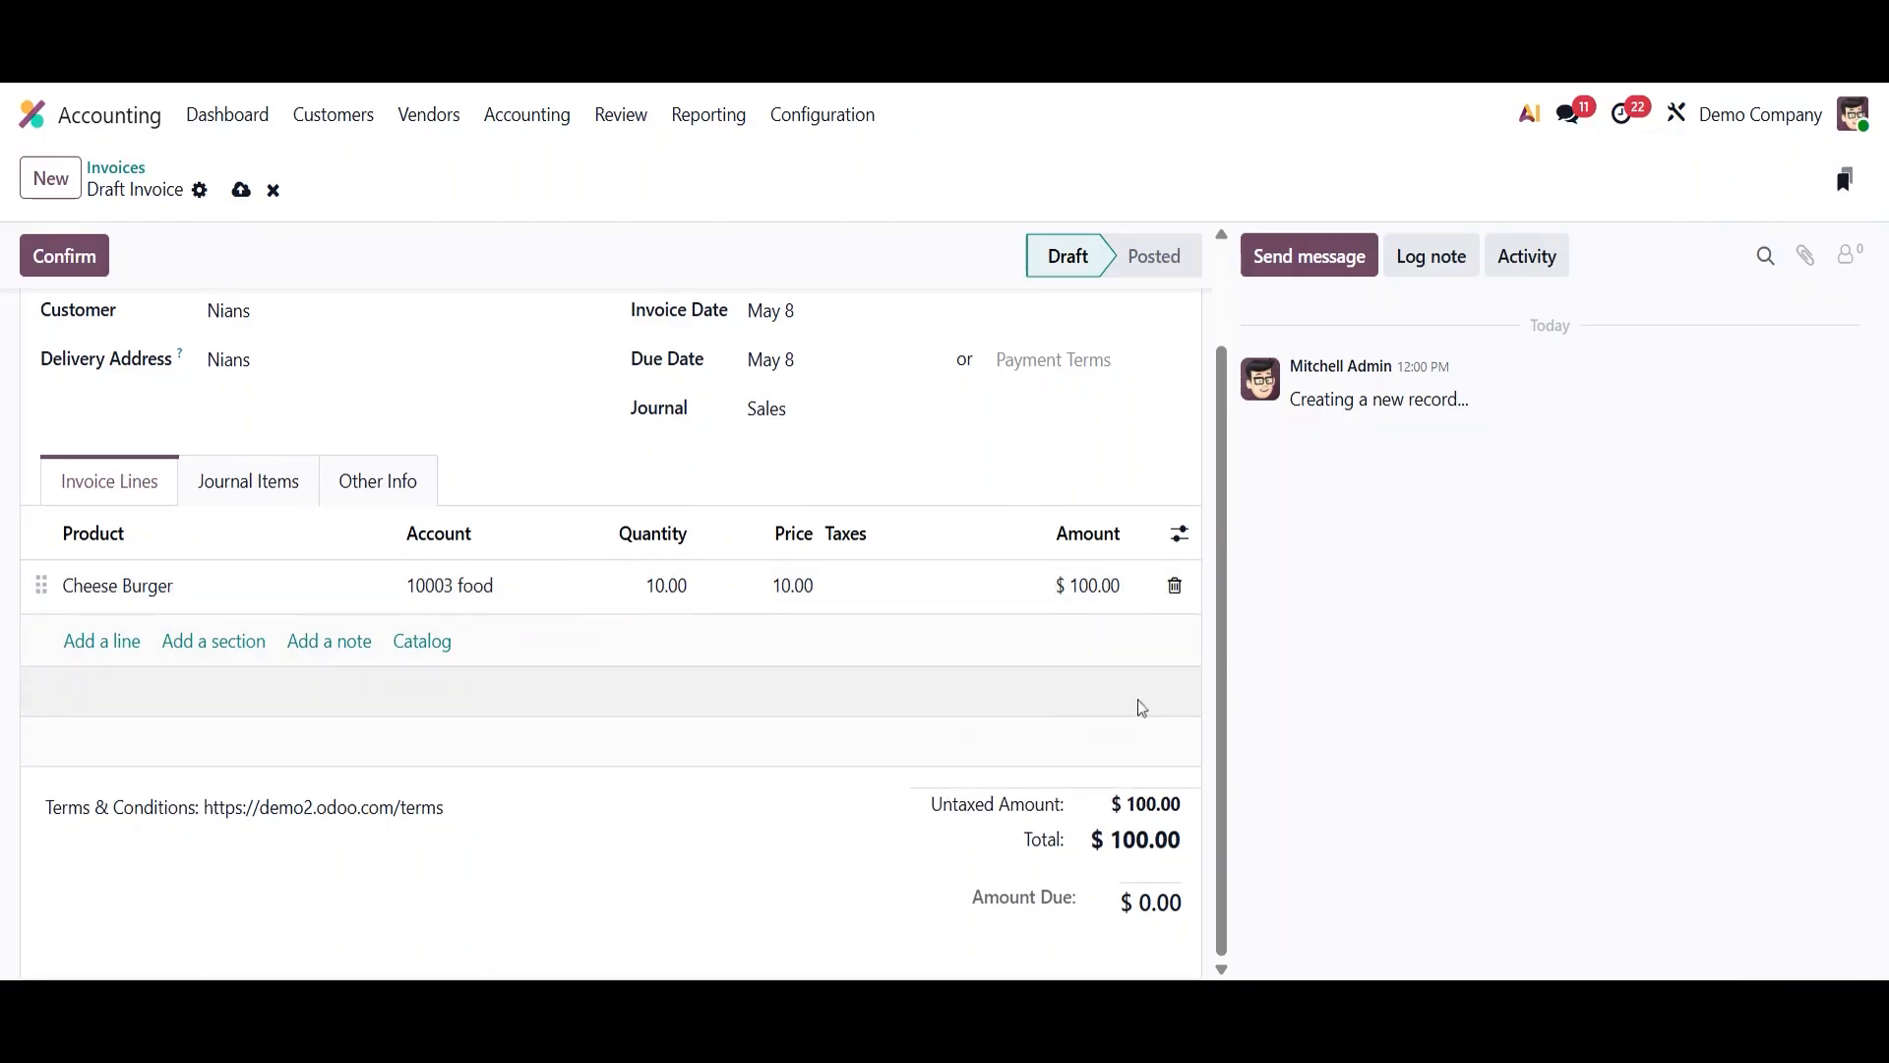
# - Confirm the invoice and send it to the customer by email
pyautogui.scroll(1, 746, 746)
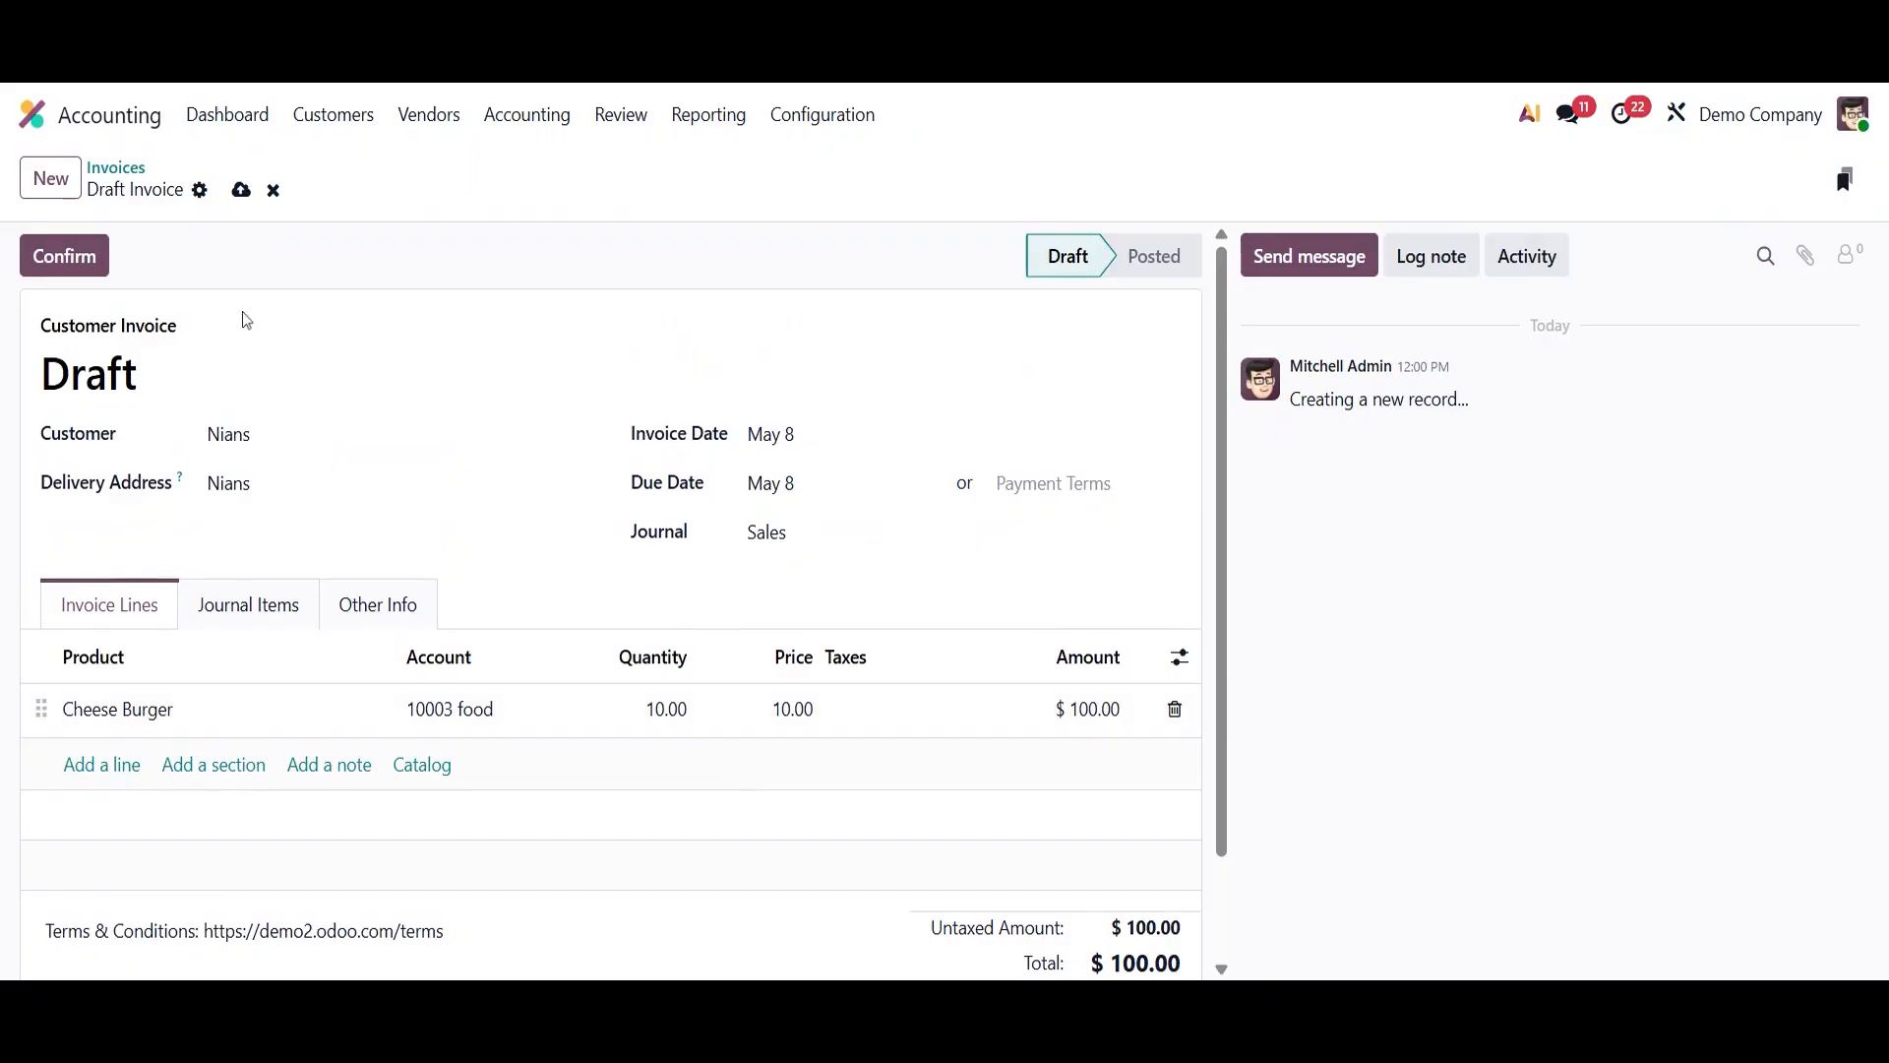
pyautogui.click(59, 270)
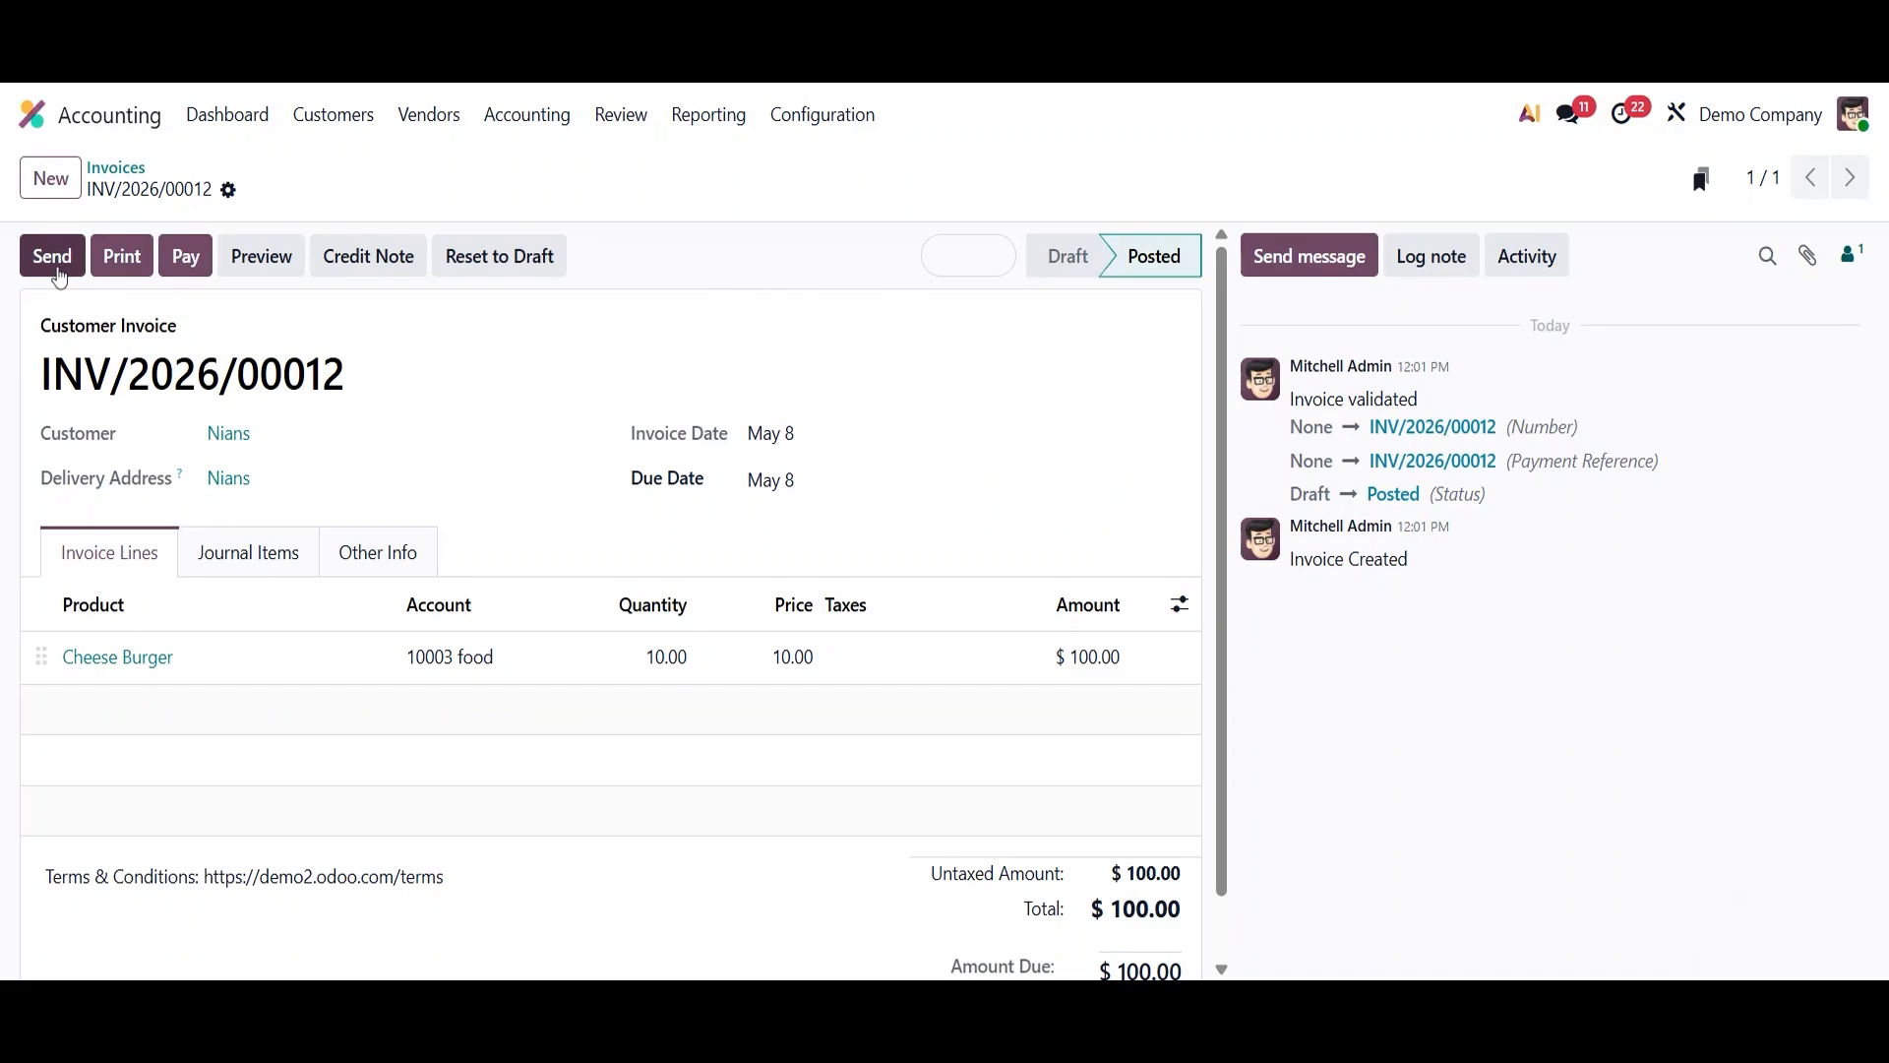
pyautogui.click(57, 273)
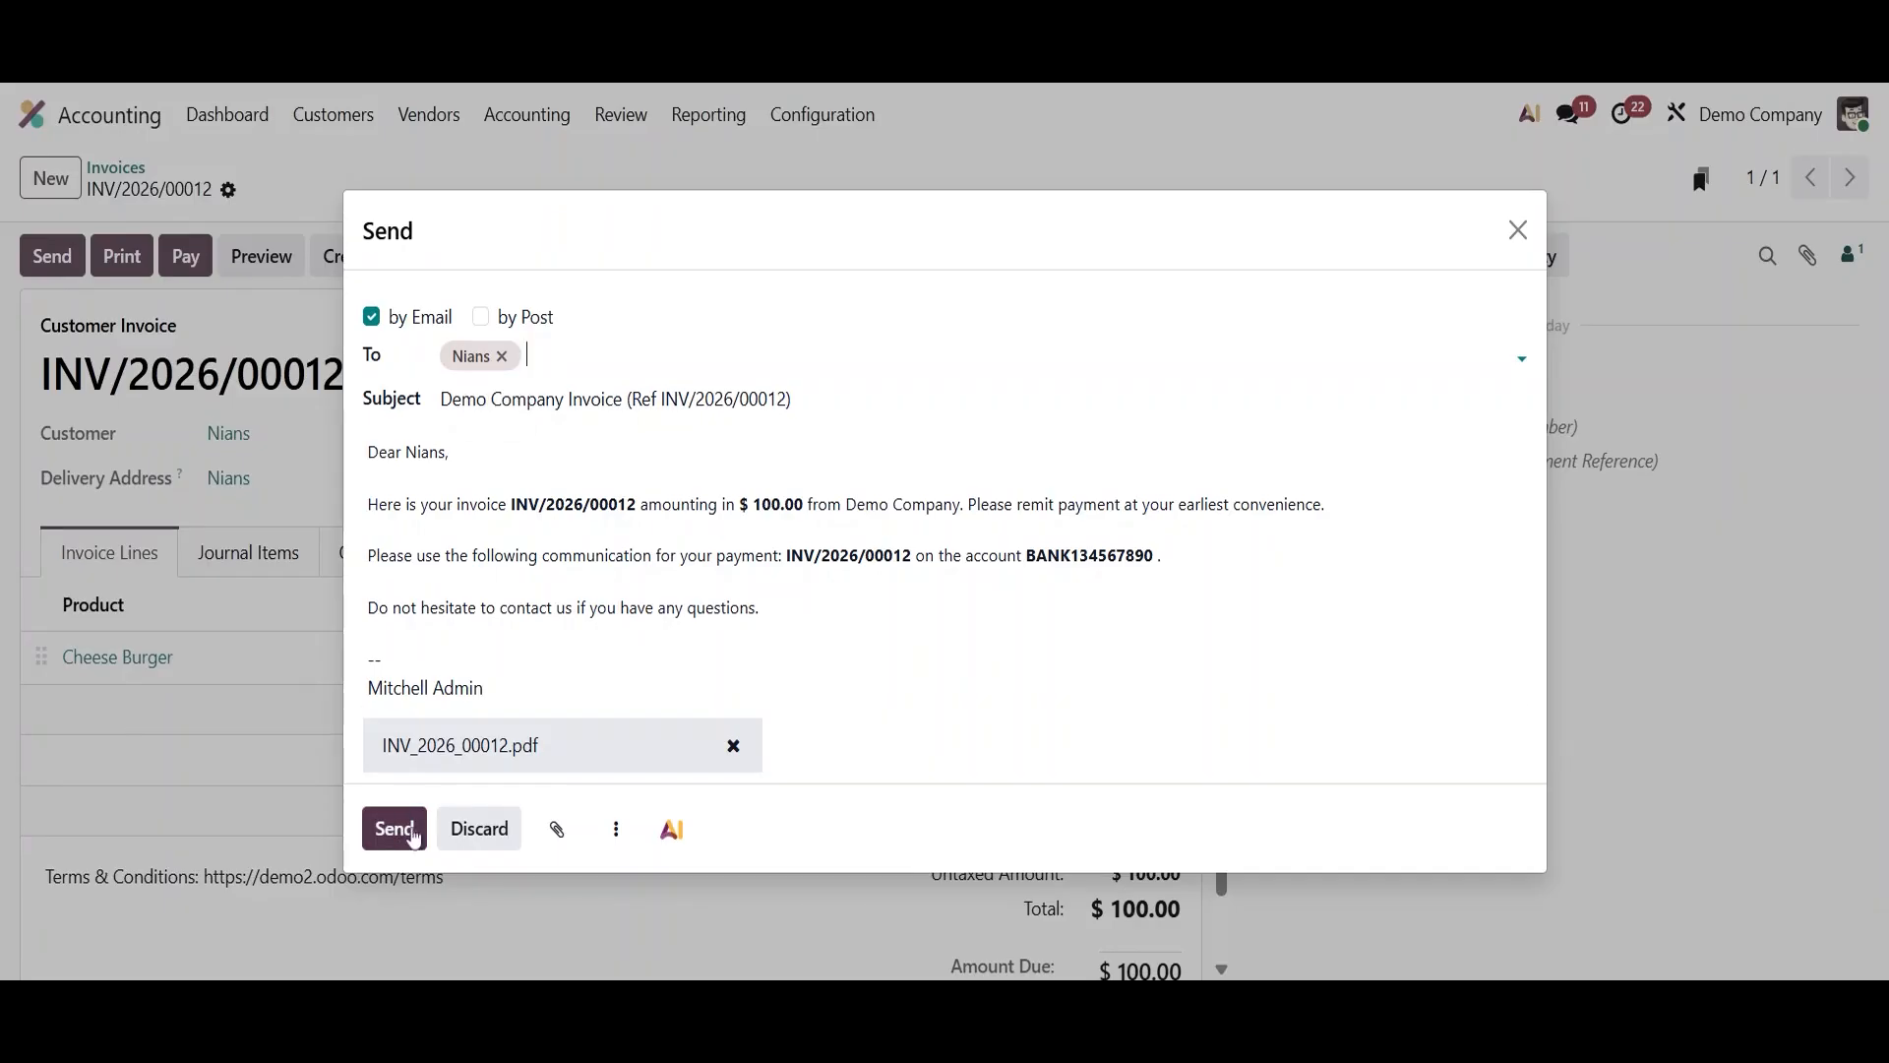
pyautogui.click(385, 835)
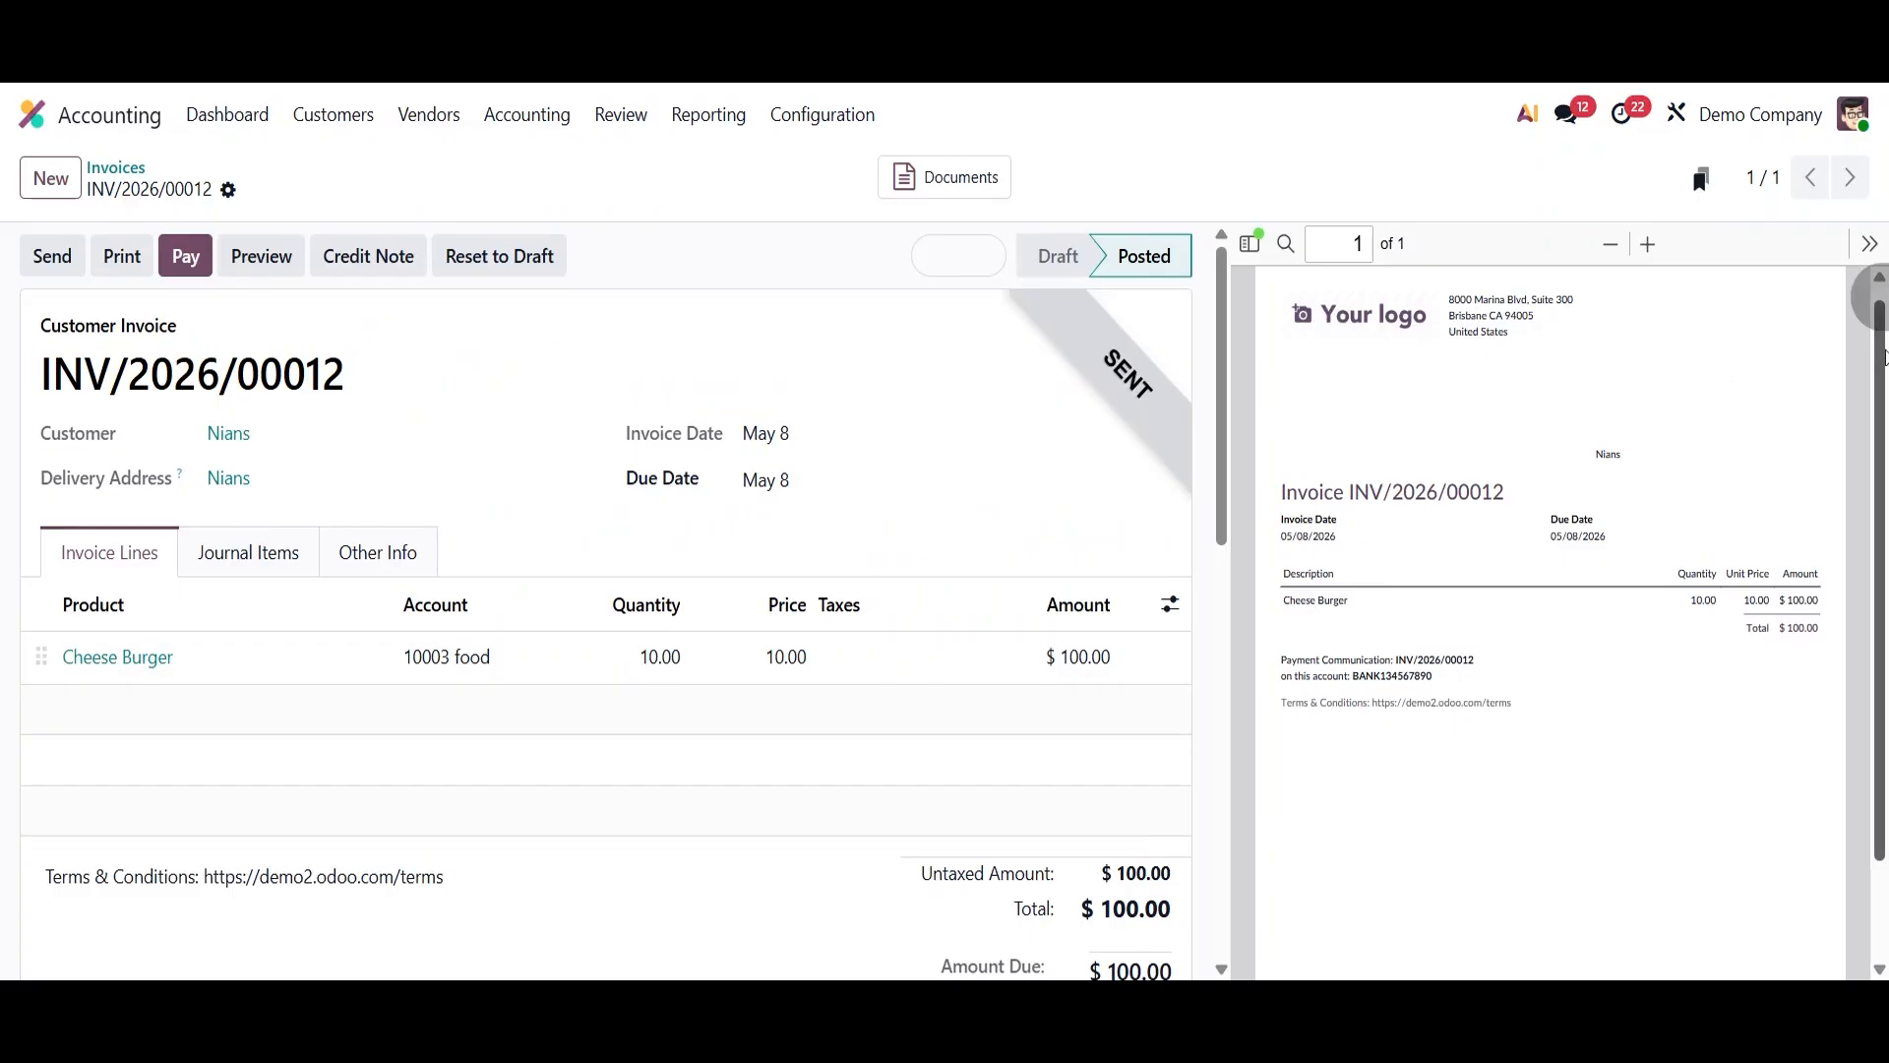
# - Review the sent invoice, its chatter history and the attached PDF preview
pyautogui.scroll(-1, 1883, 356)
pyautogui.scroll(-3, 1224, 733)
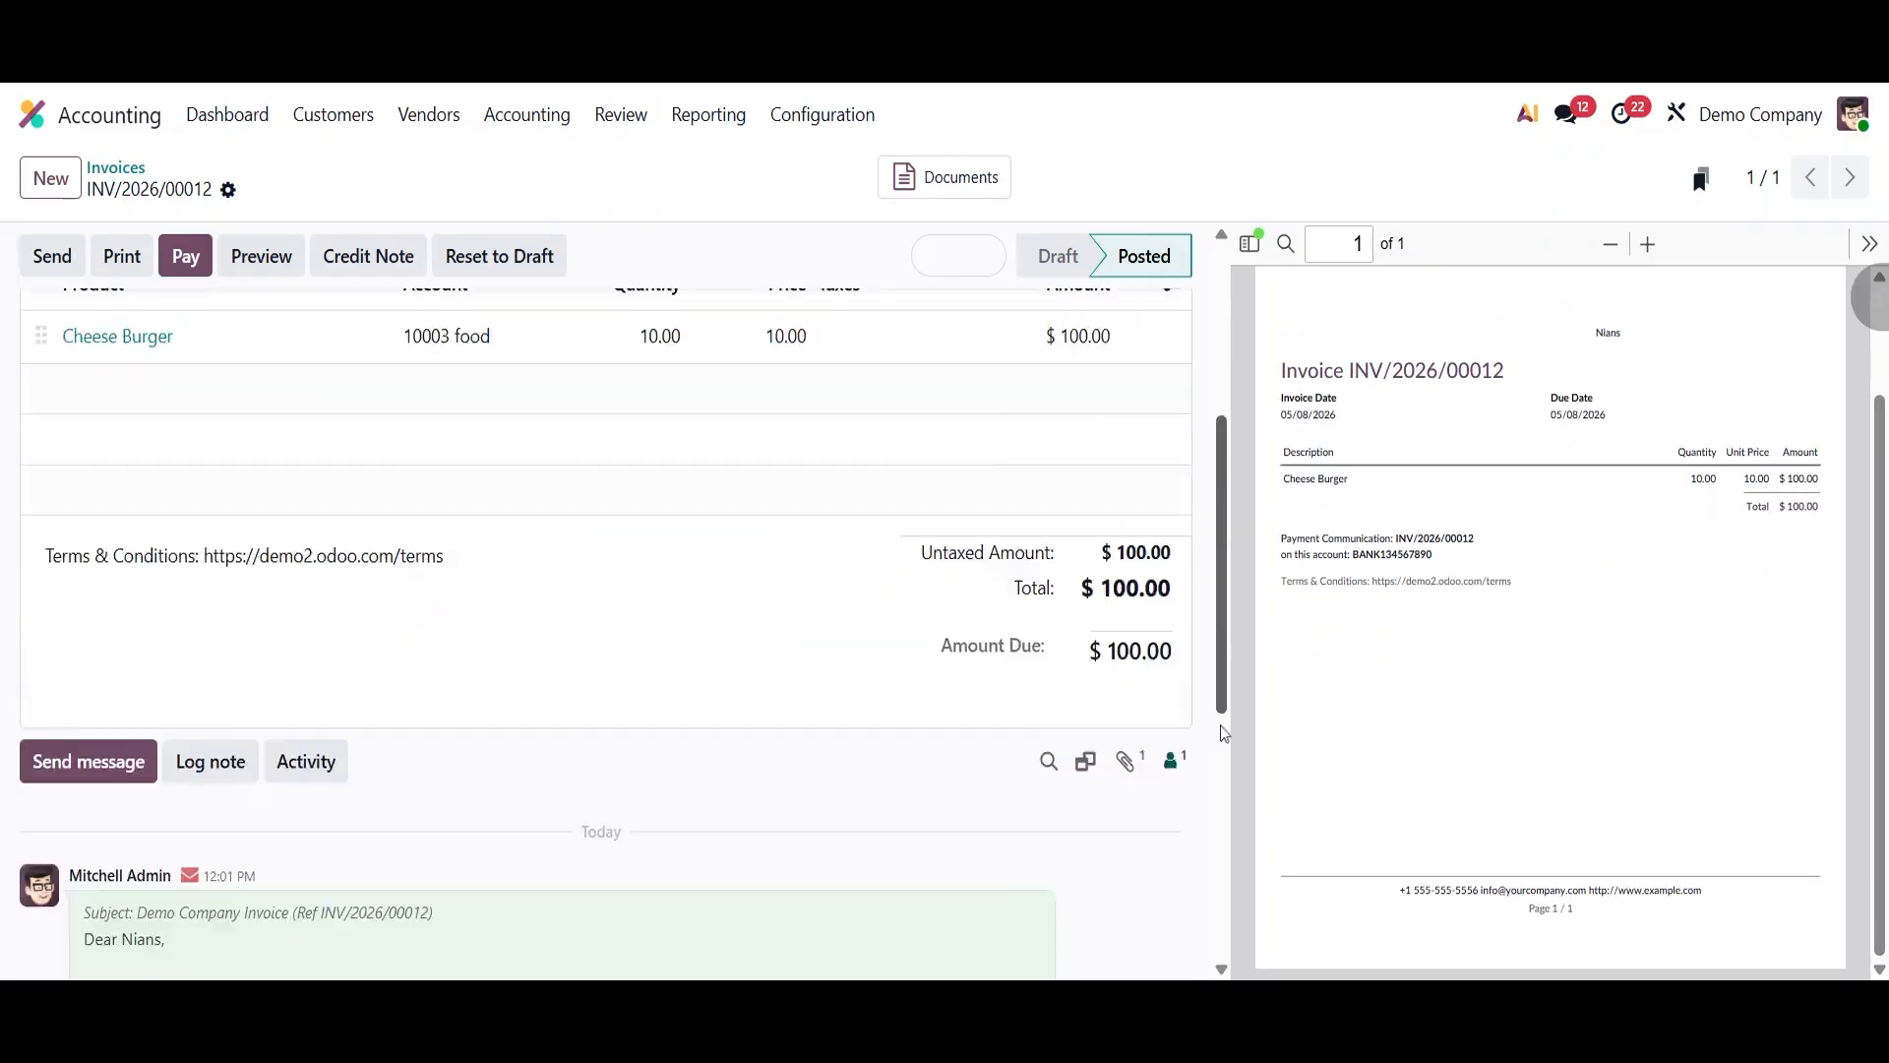
pyautogui.scroll(-5, 1224, 733)
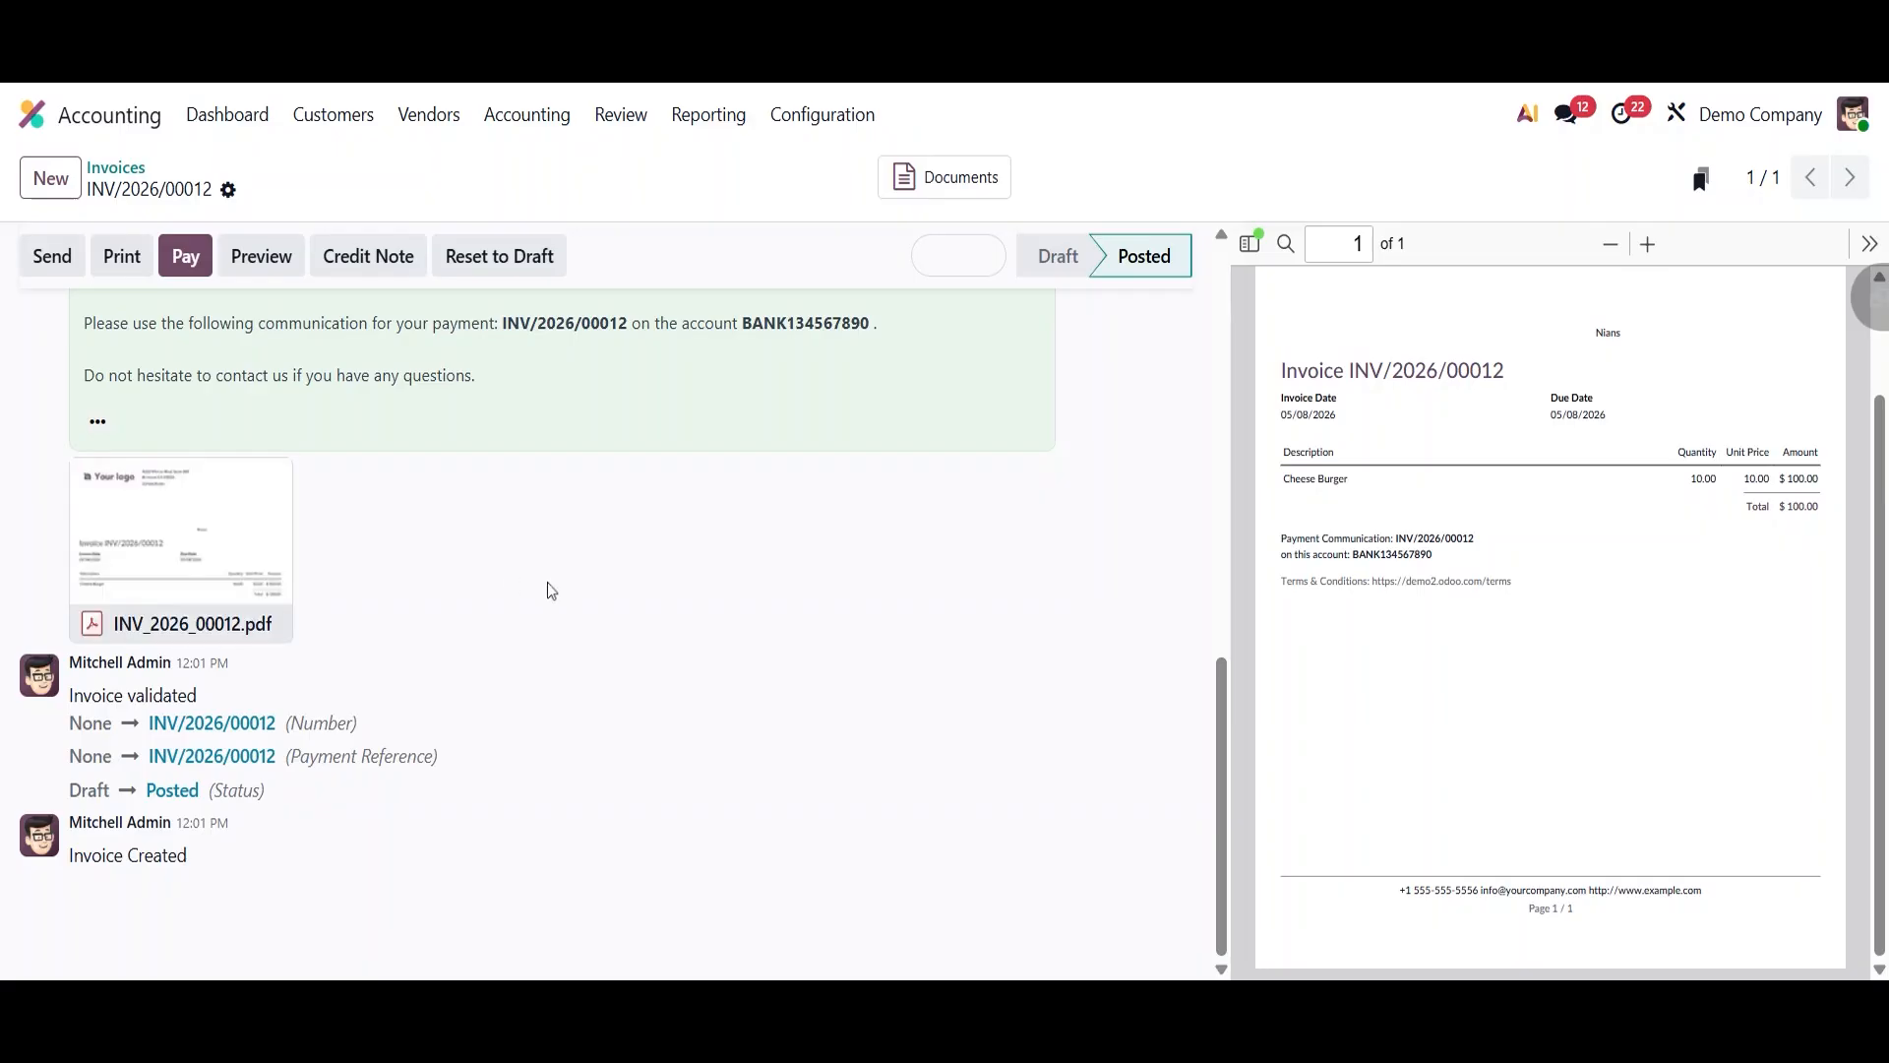
pyautogui.scroll(1, 551, 590)
pyautogui.moveTo(120, 679)
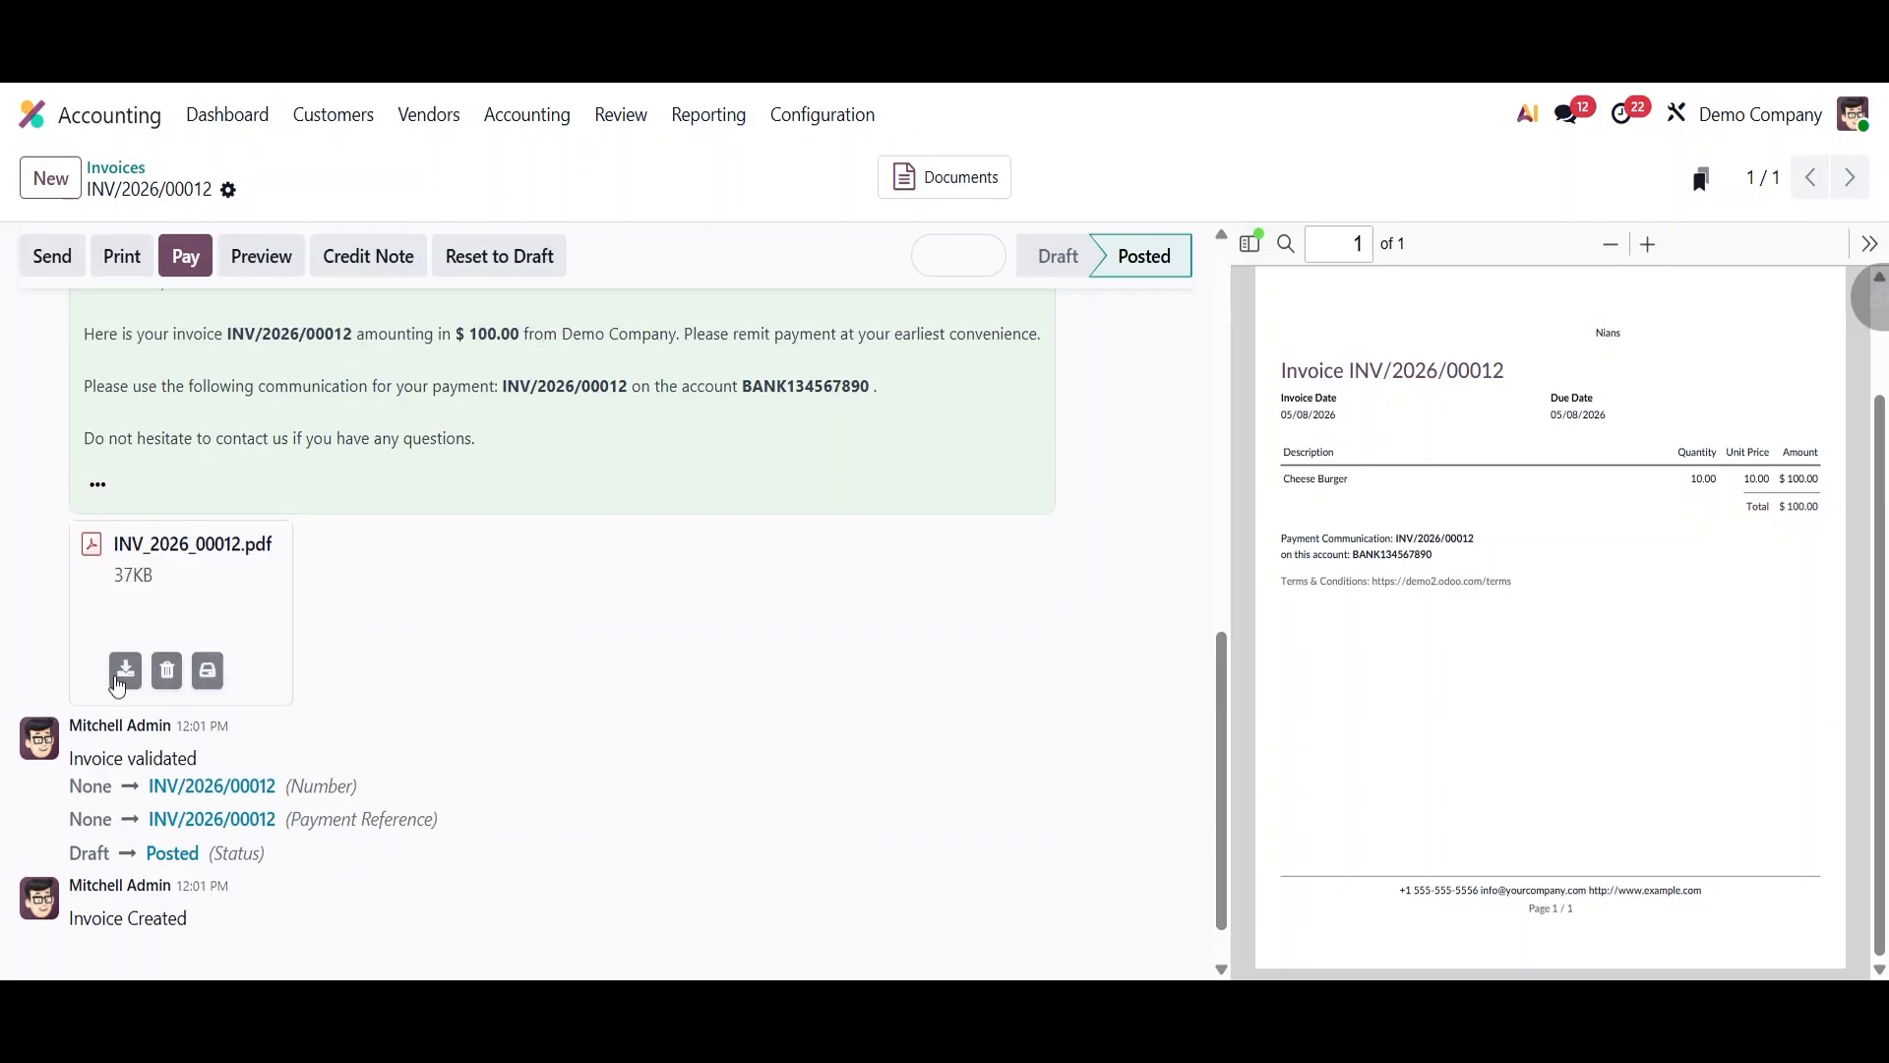
pyautogui.scroll(3, 498, 624)
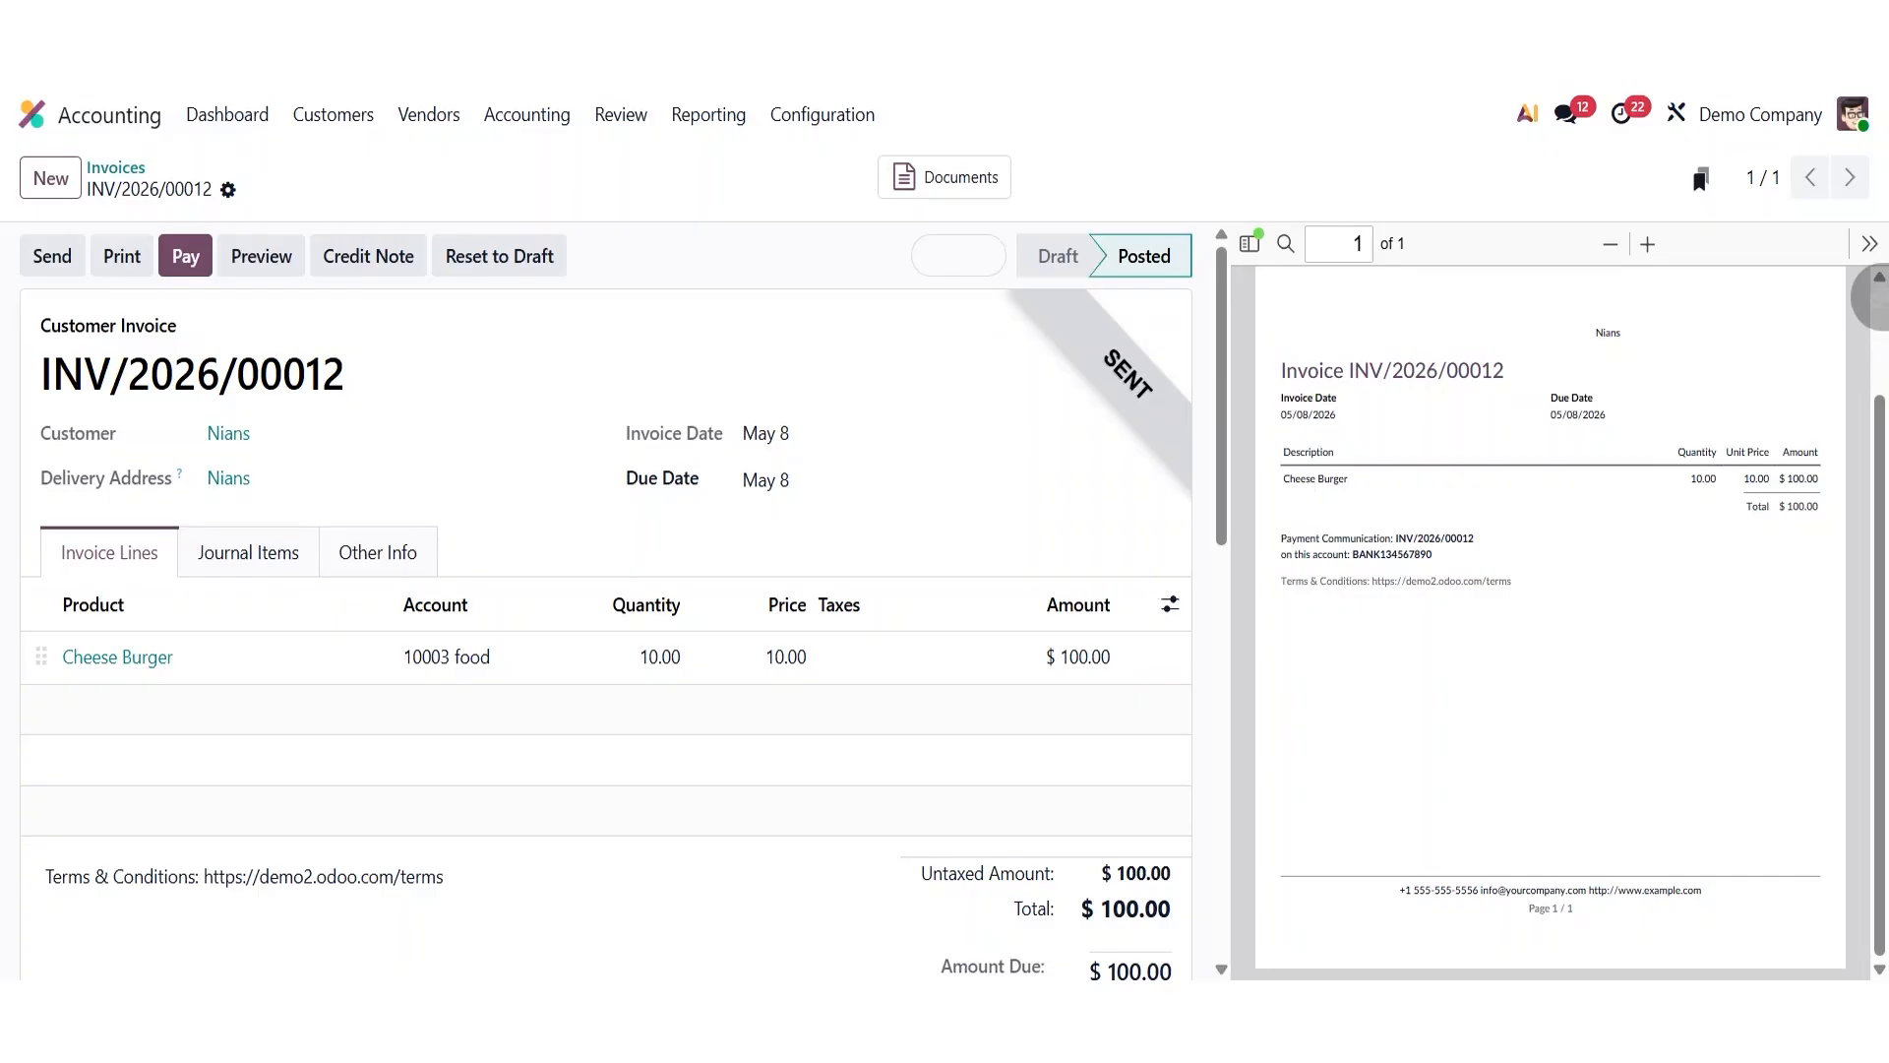
pyautogui.scroll(-1, 728, 261)
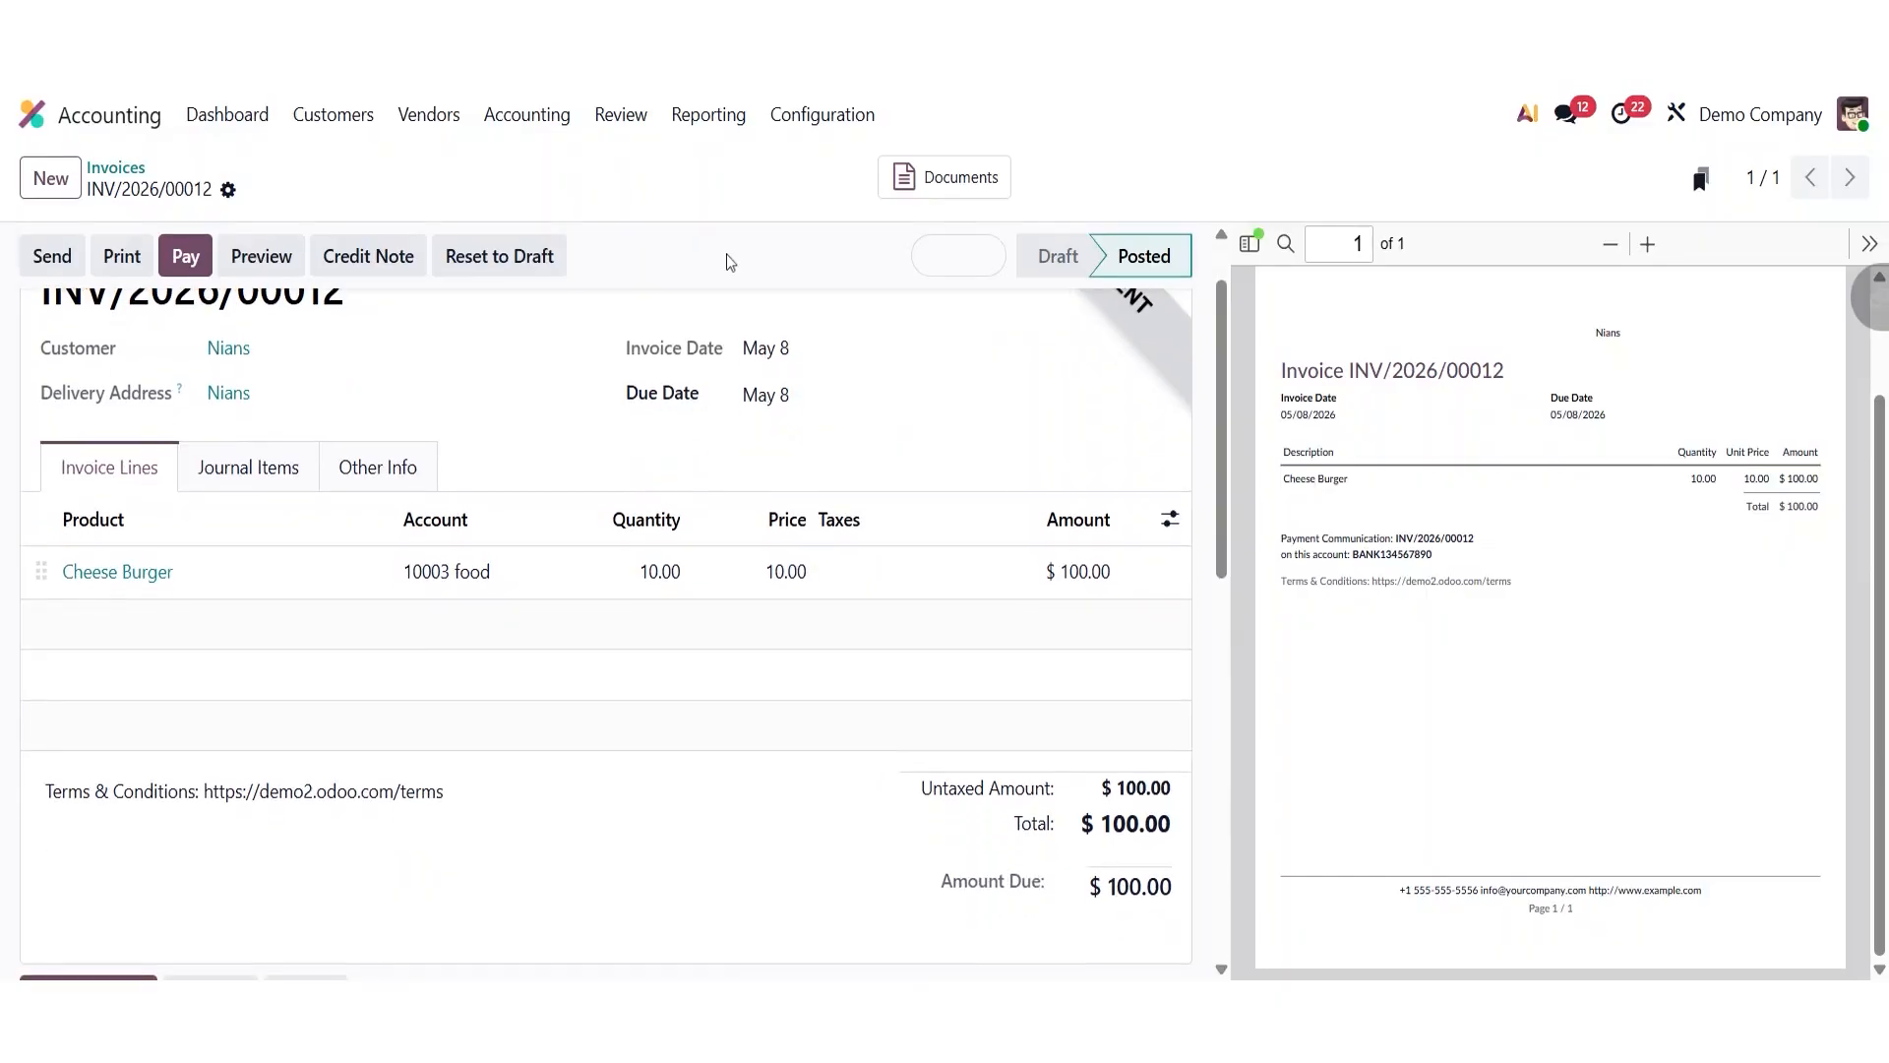
pyautogui.scroll(1, 728, 258)
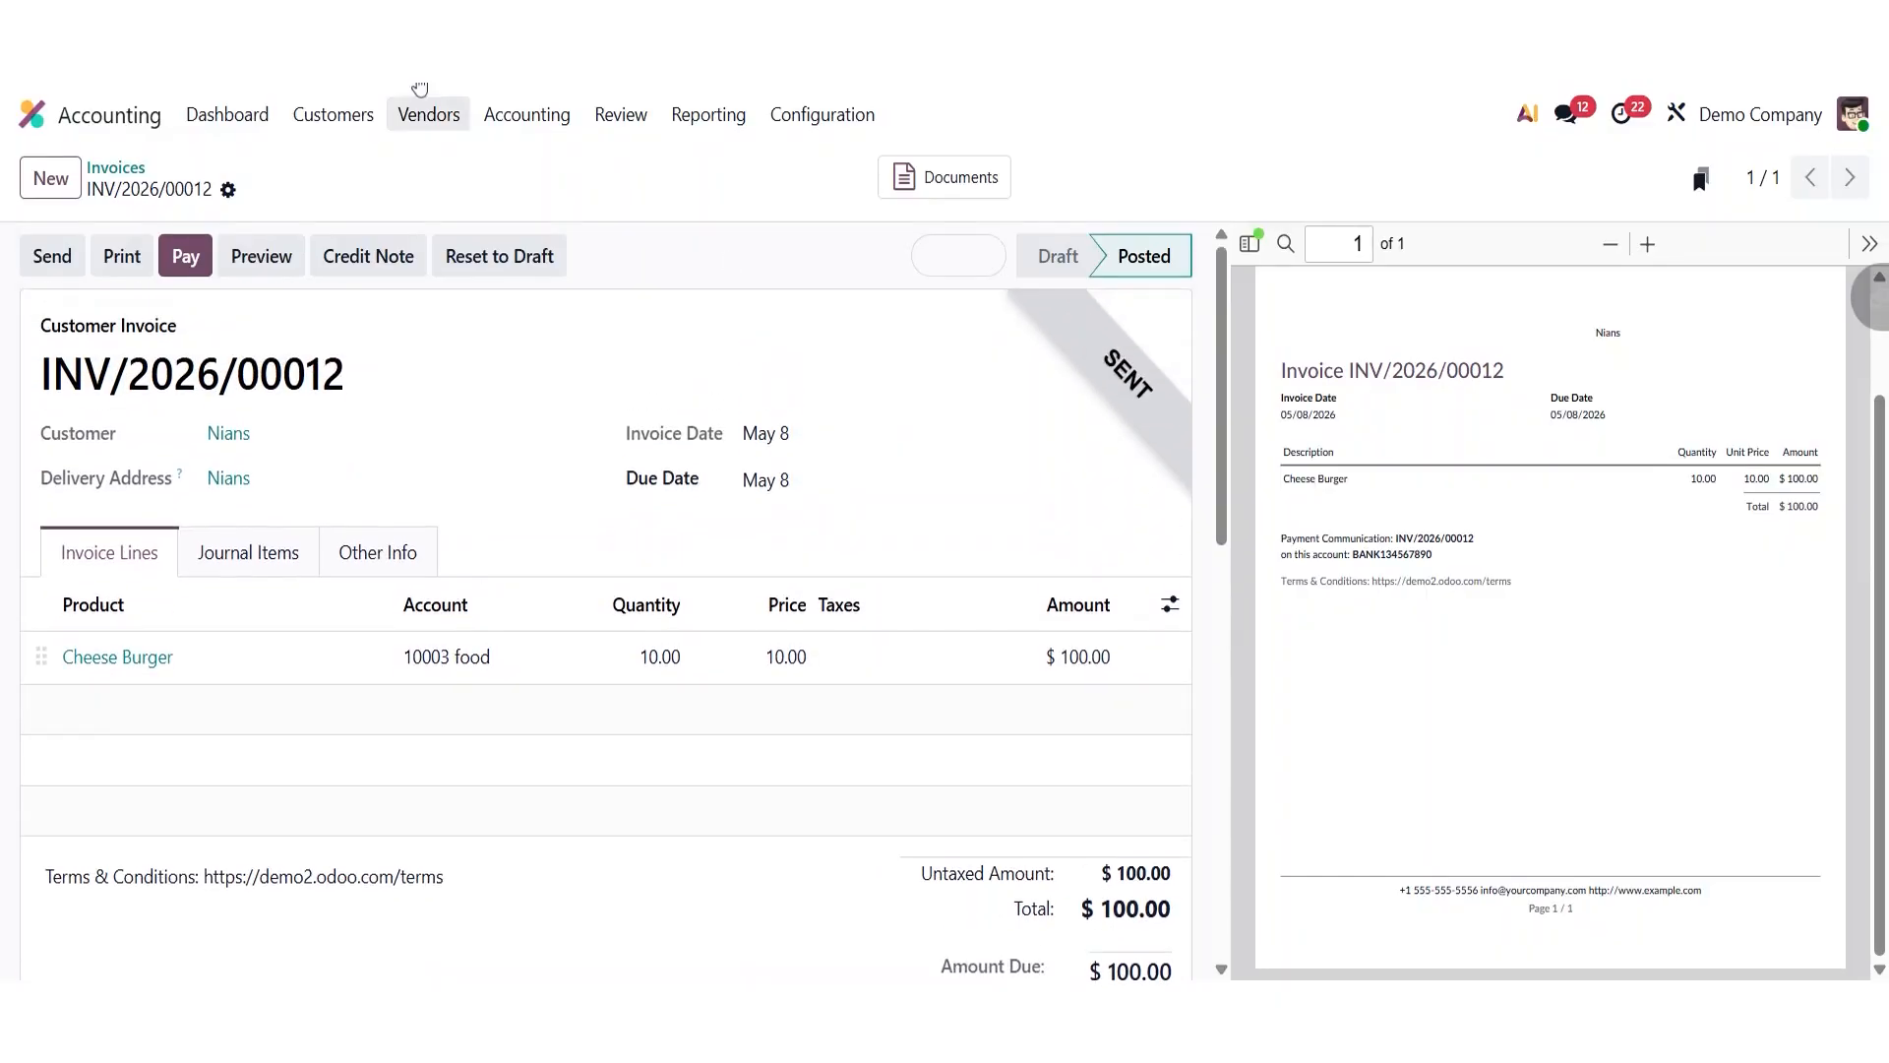
pyautogui.scroll(-1, 641, 269)
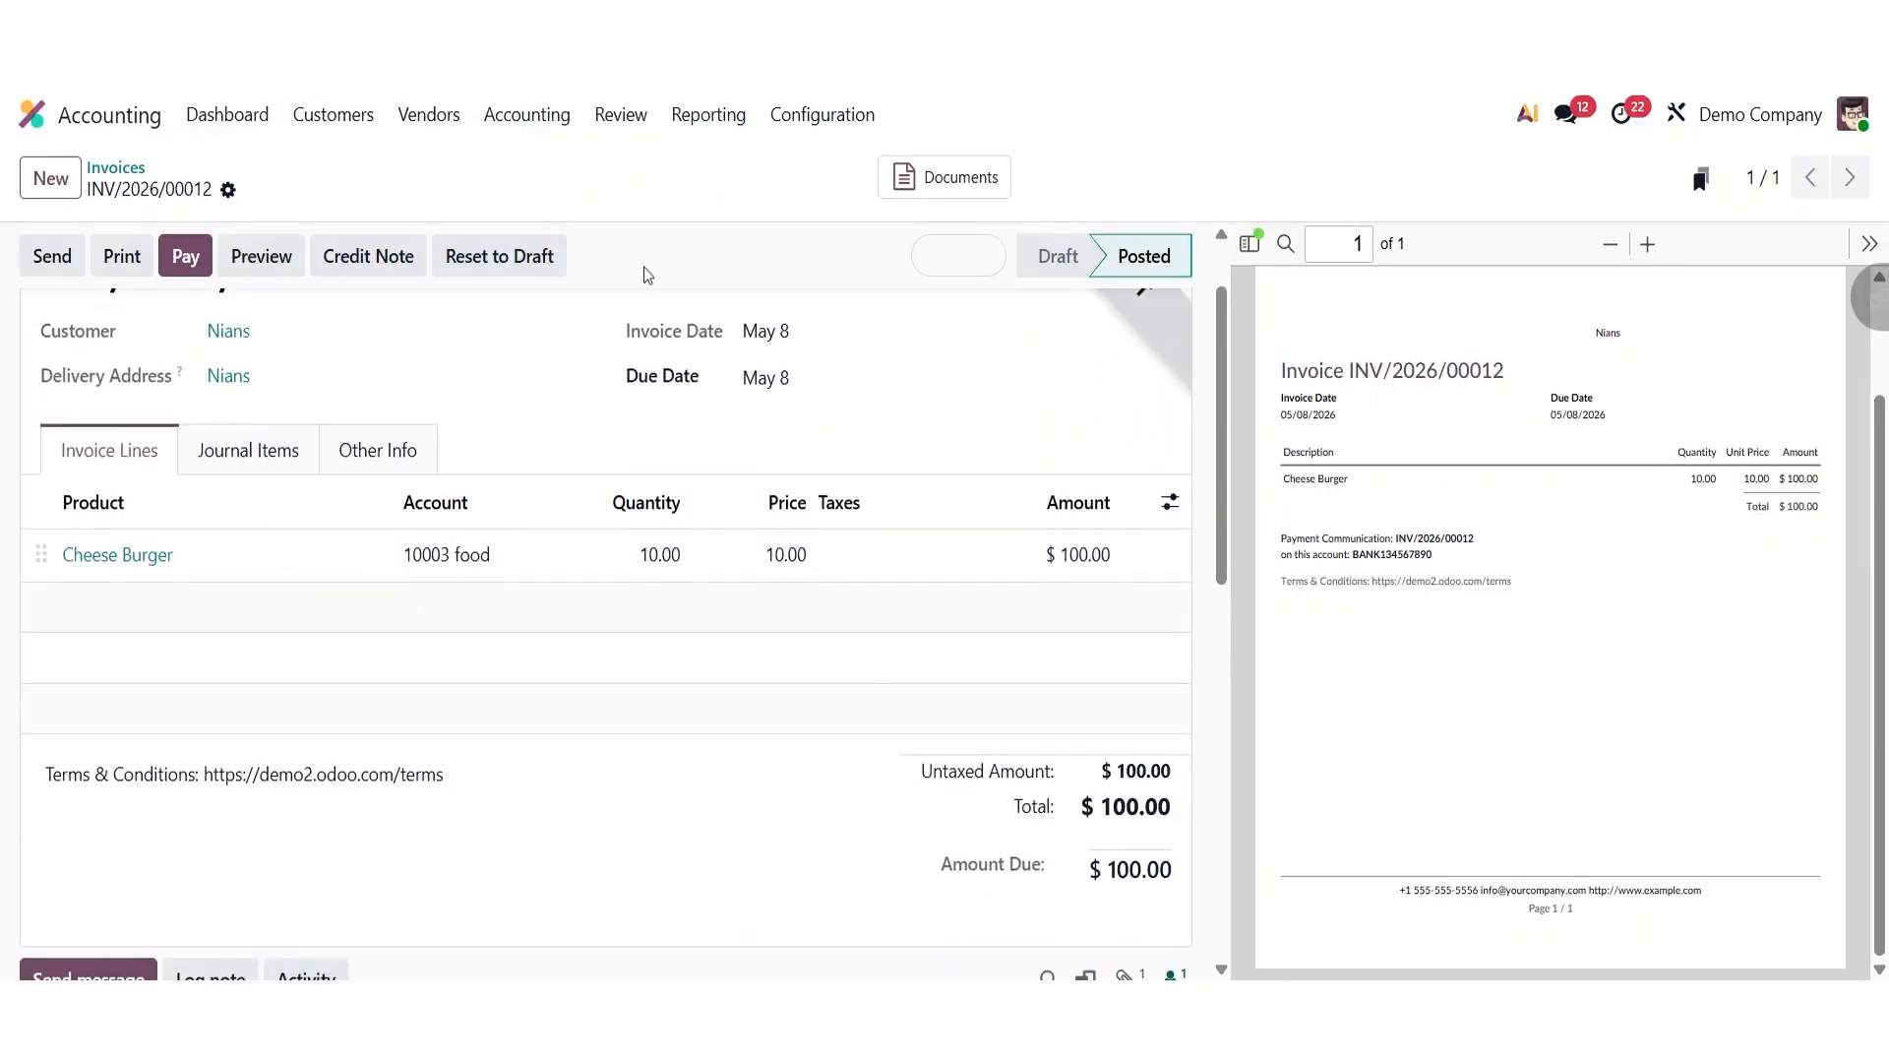
pyautogui.scroll(1, 641, 270)
# - Open the customer payments list and remove the Customer Payments filter
pyautogui.click(346, 118)
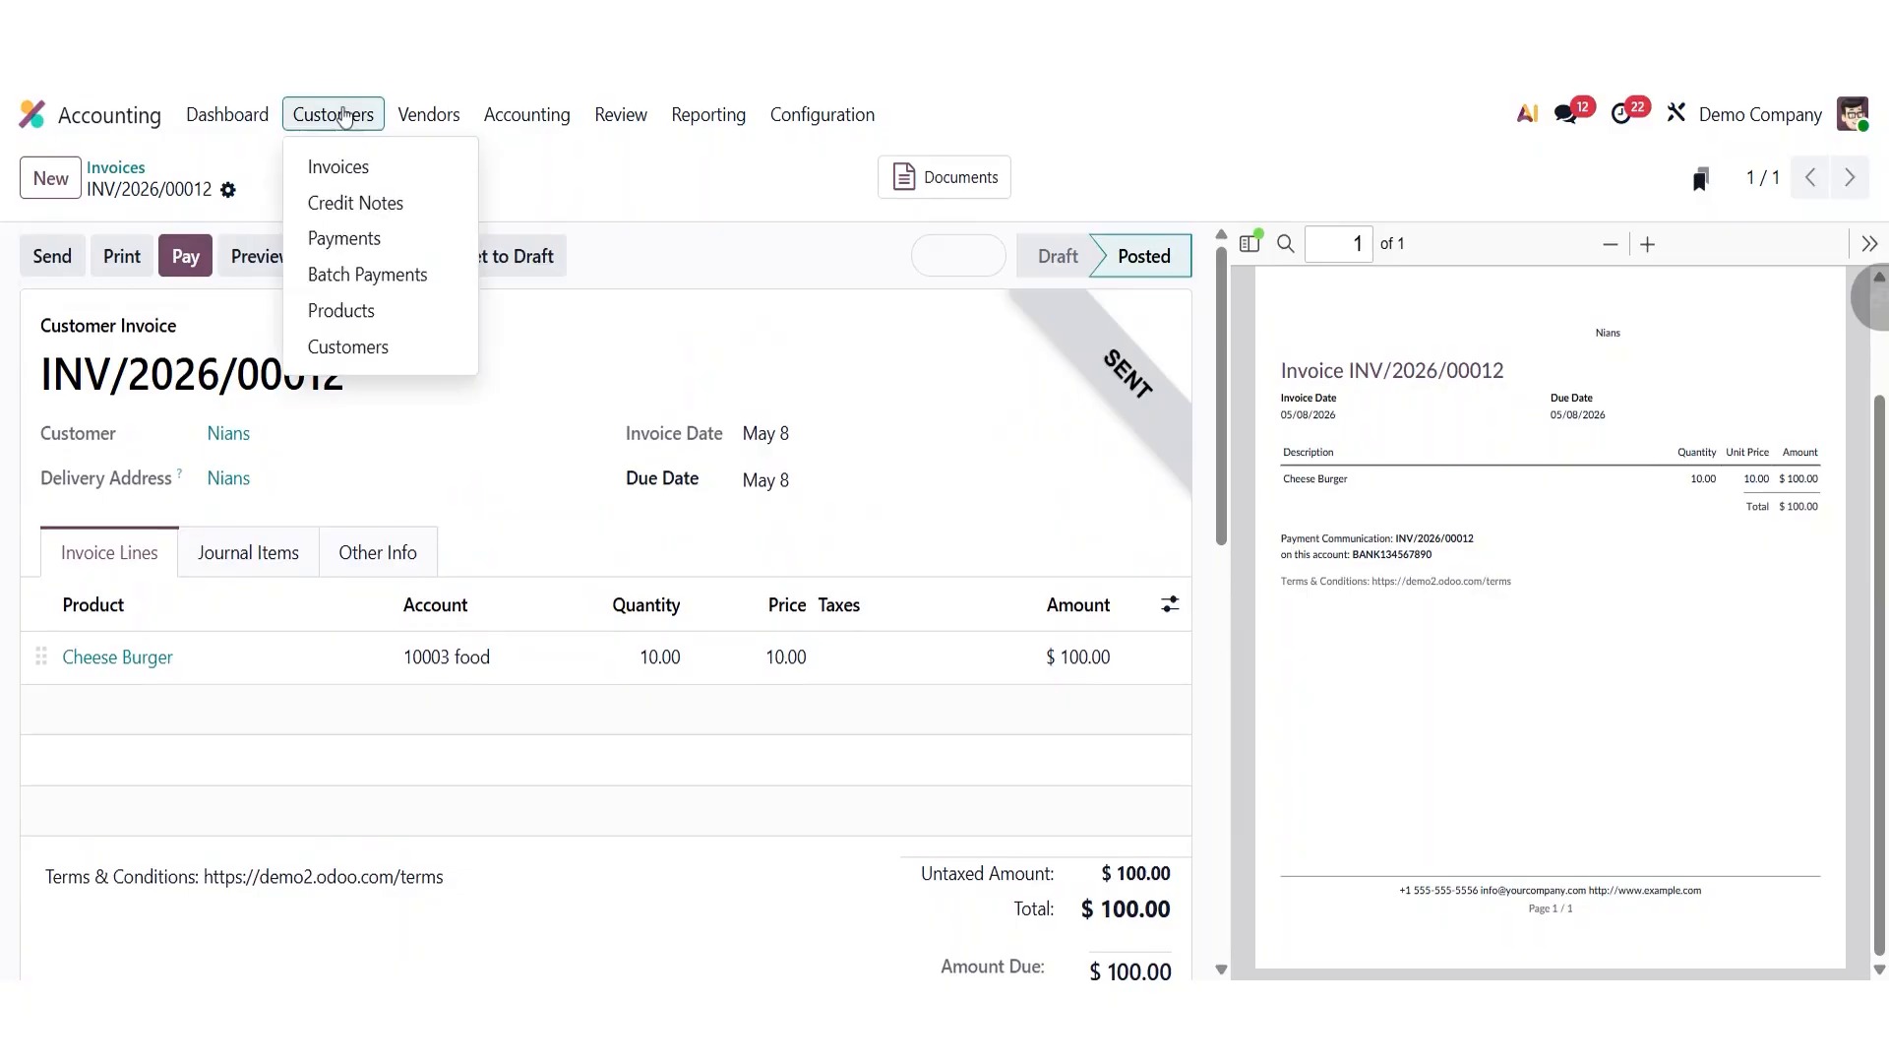
pyautogui.click(353, 241)
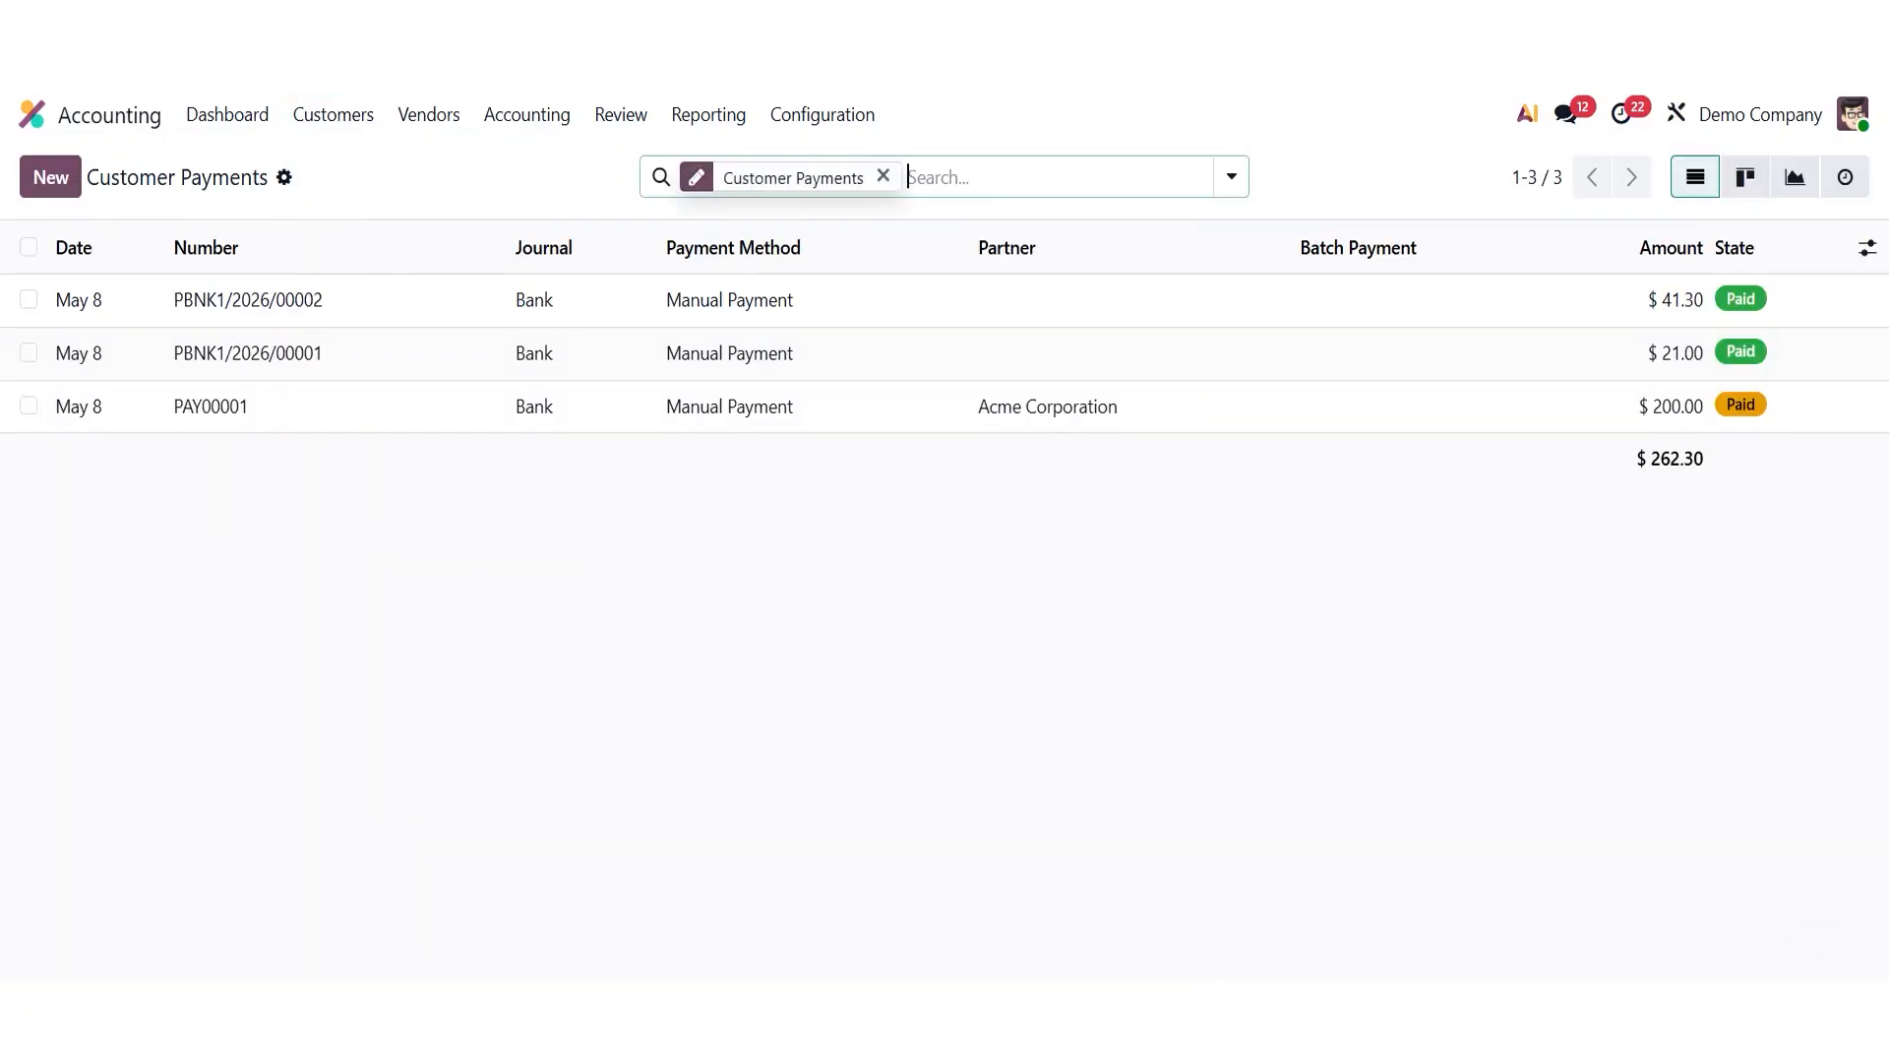
pyautogui.click(883, 176)
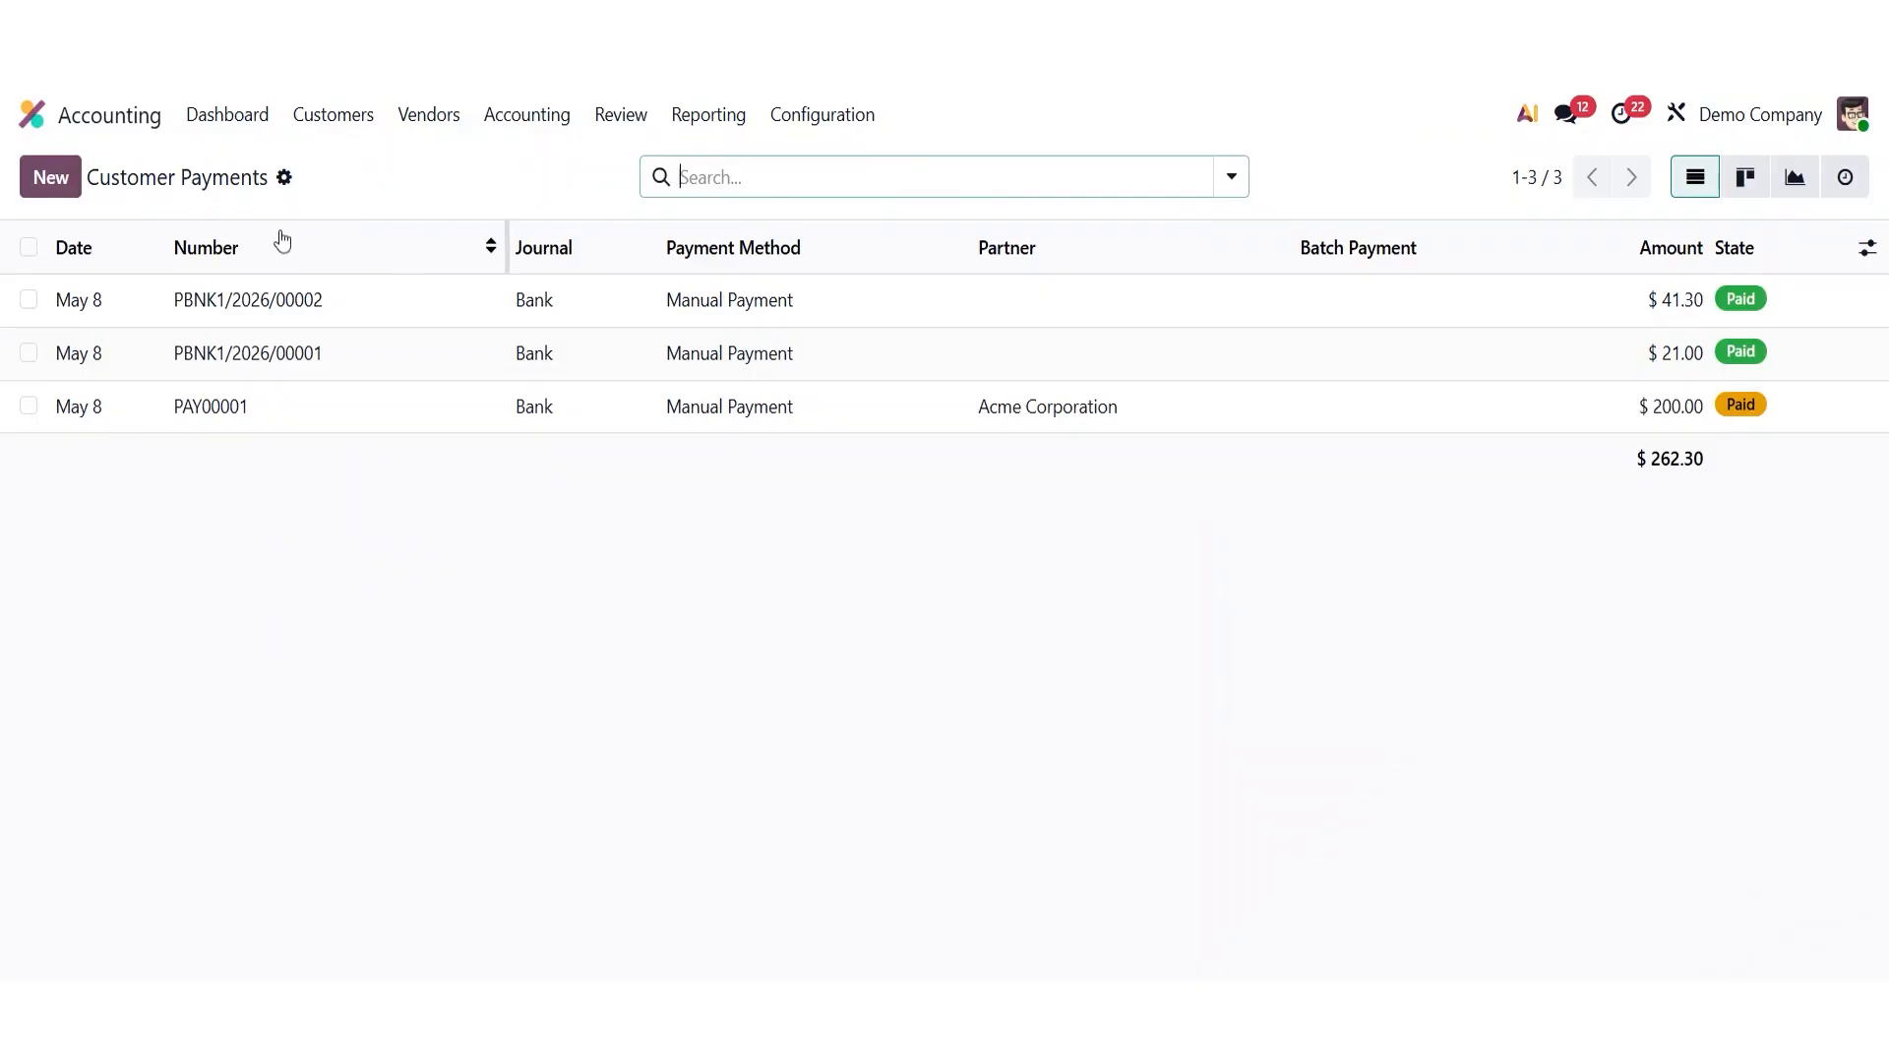
# - Create a new customer payment for customer Nians
pyautogui.click(31, 177)
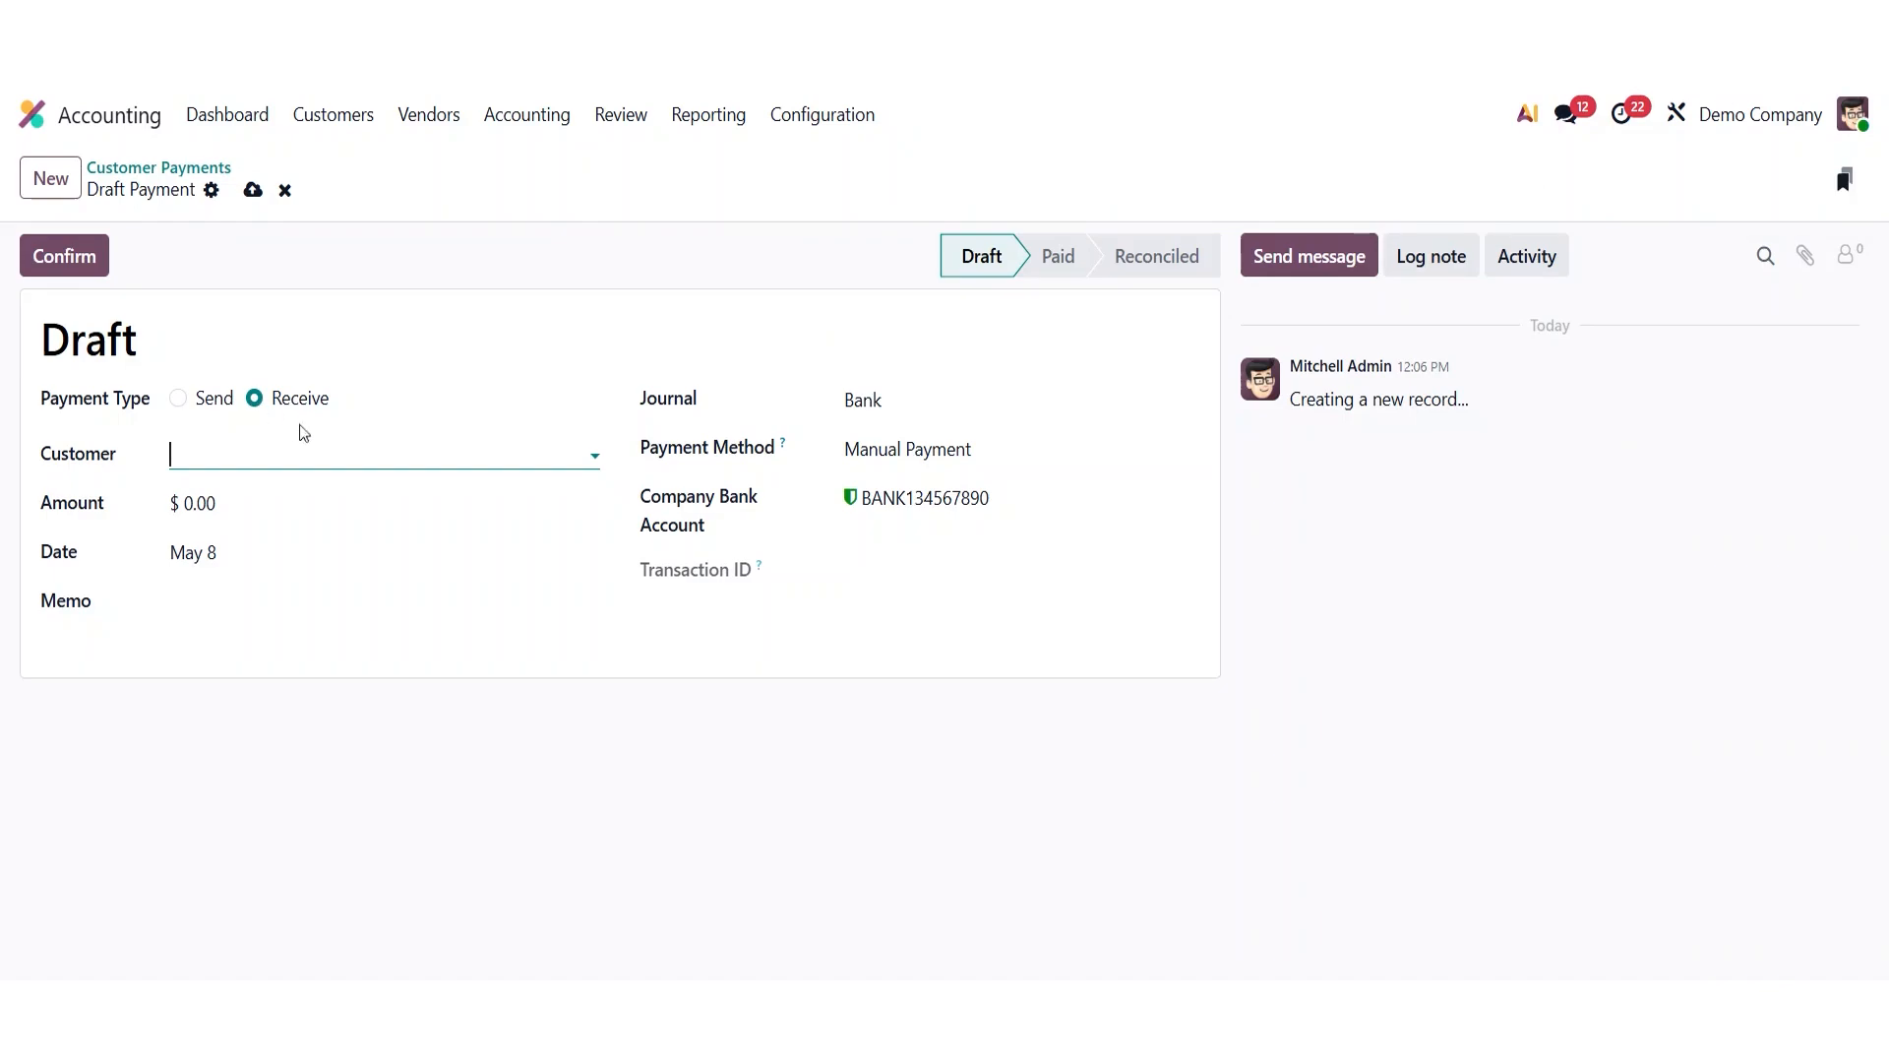
pyautogui.click(335, 455)
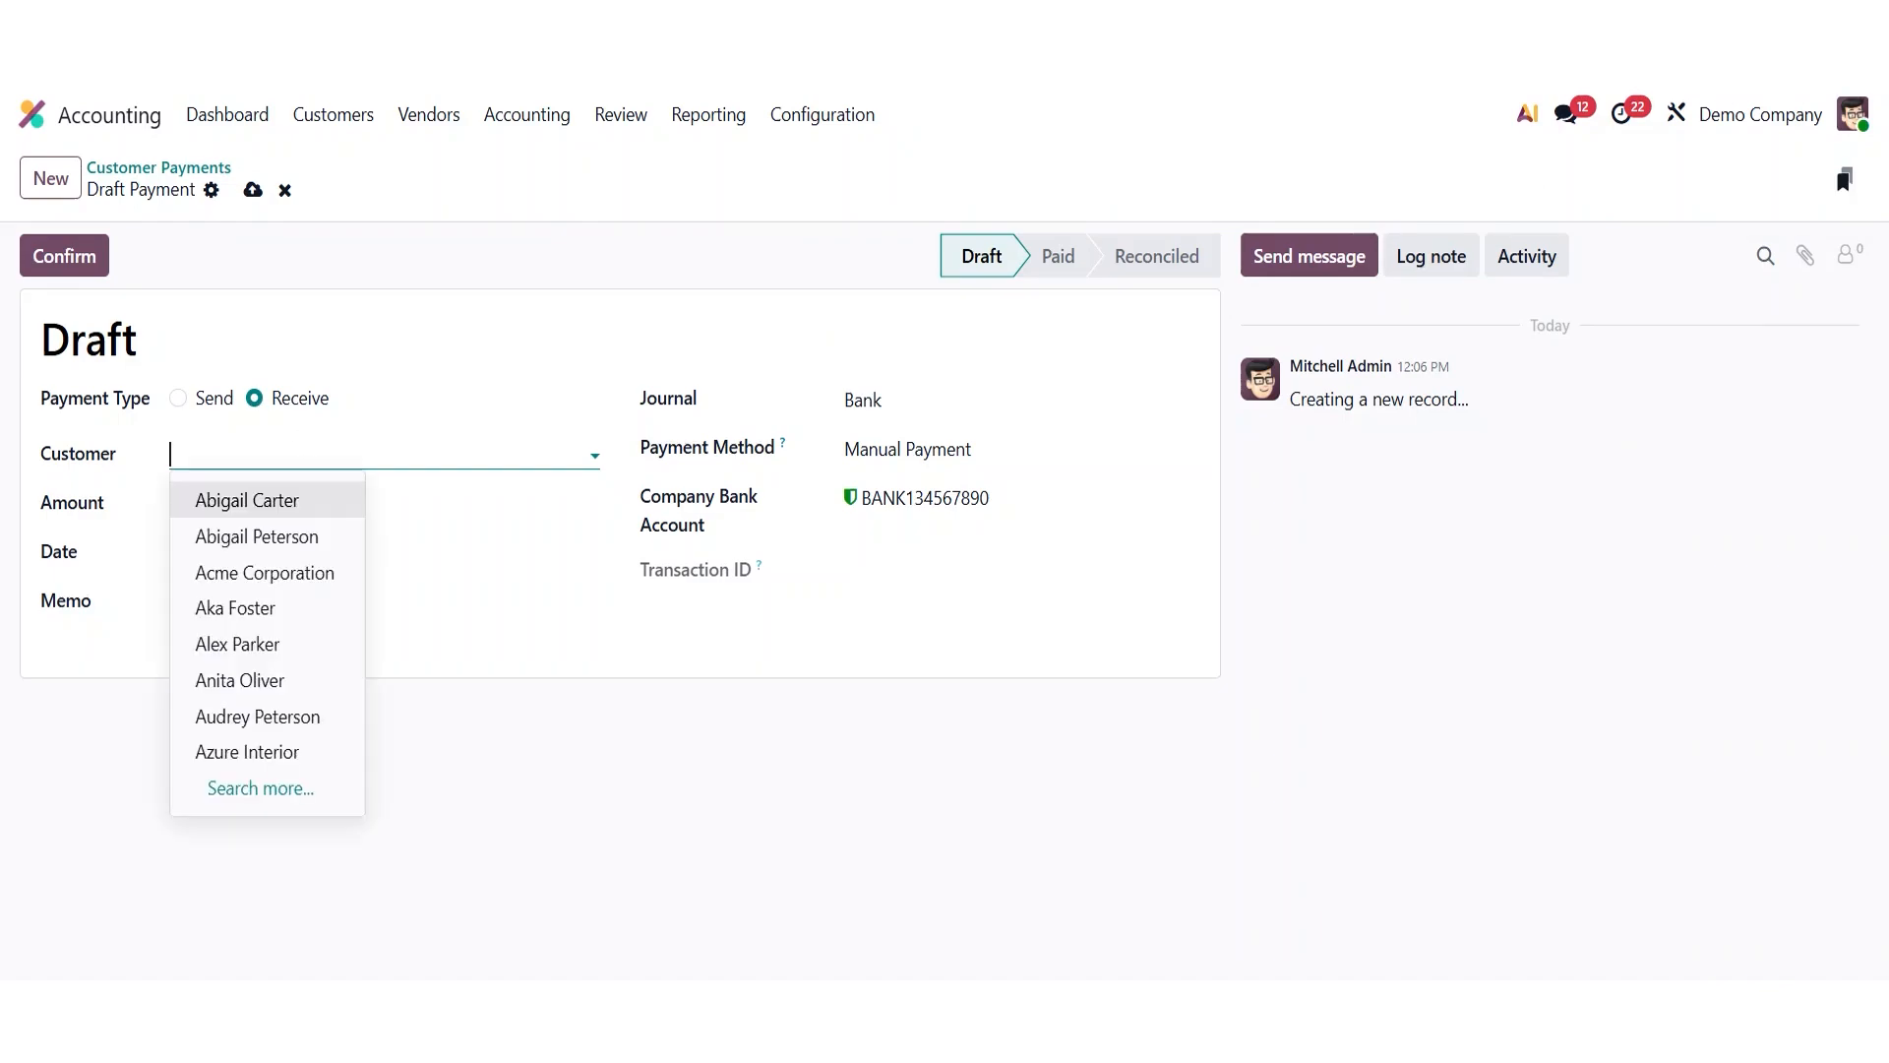
pyautogui.write('Ni')
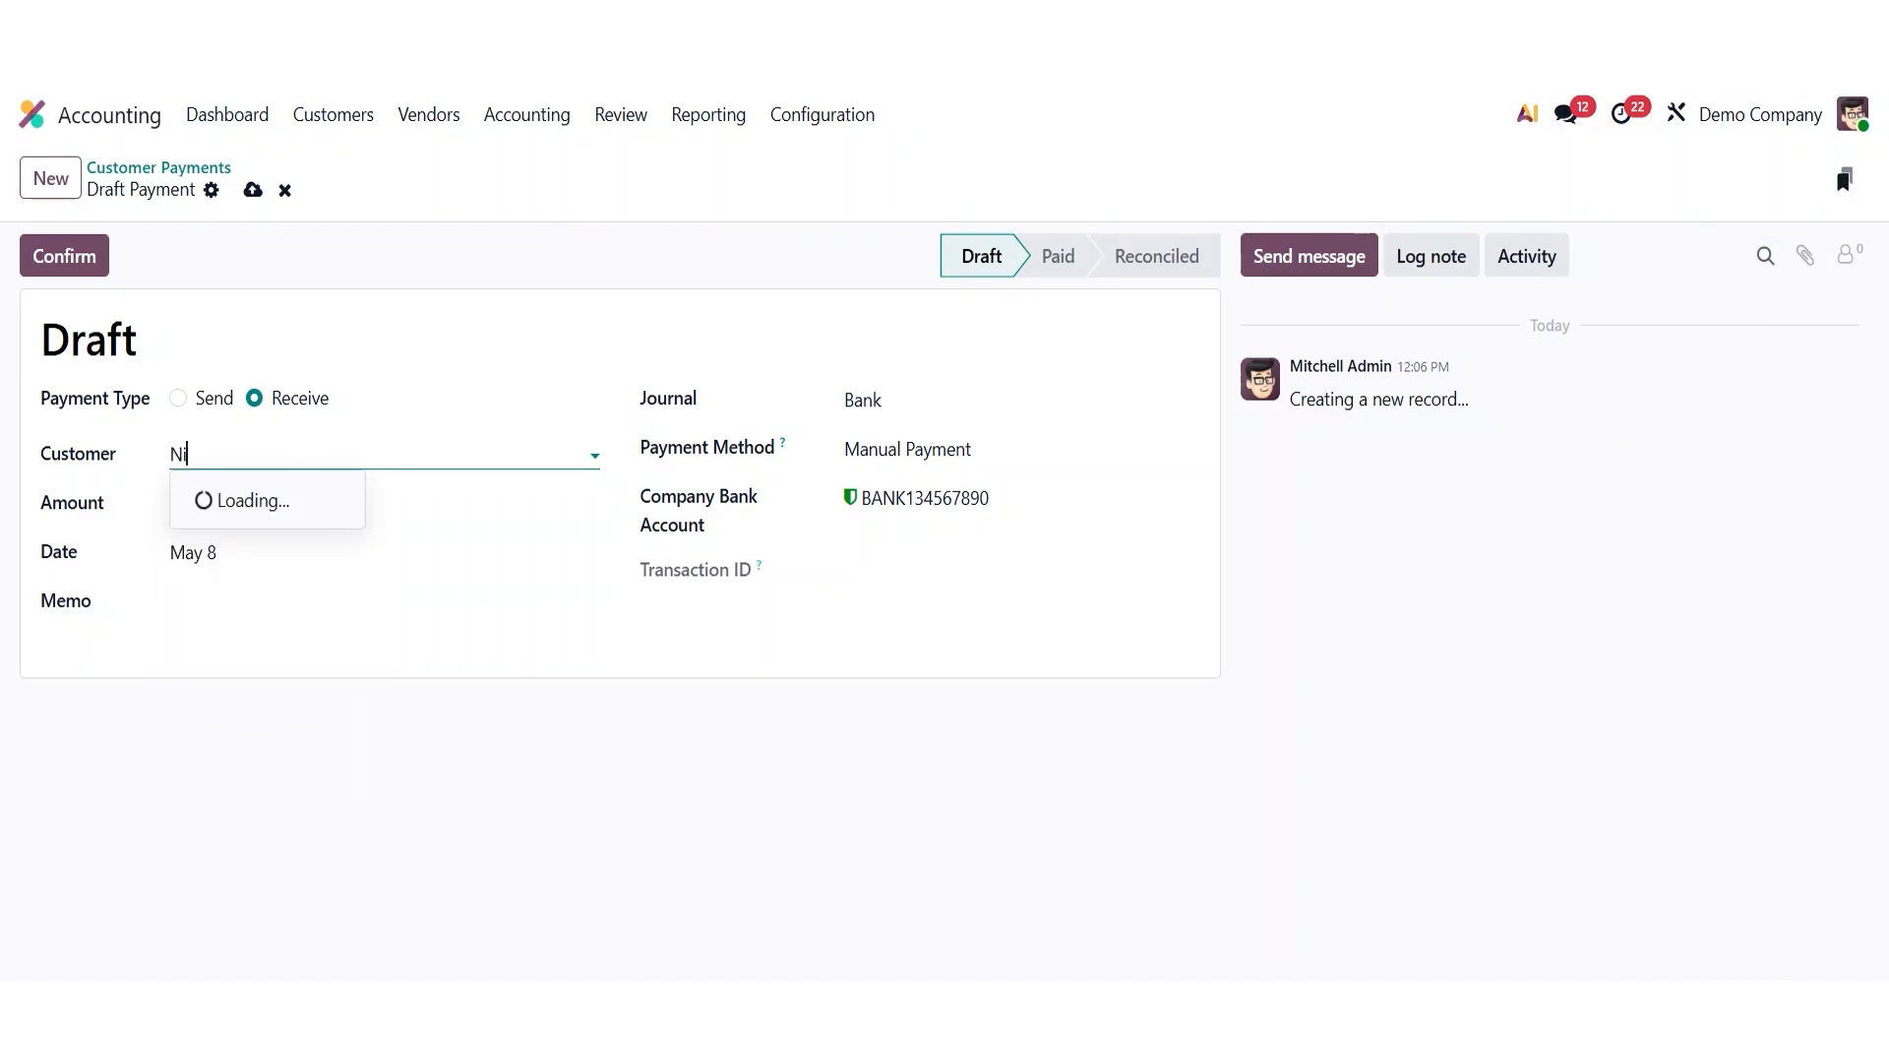
pyautogui.press('Down')
pyautogui.press('Down')
pyautogui.press('Down')
pyautogui.press('Down')
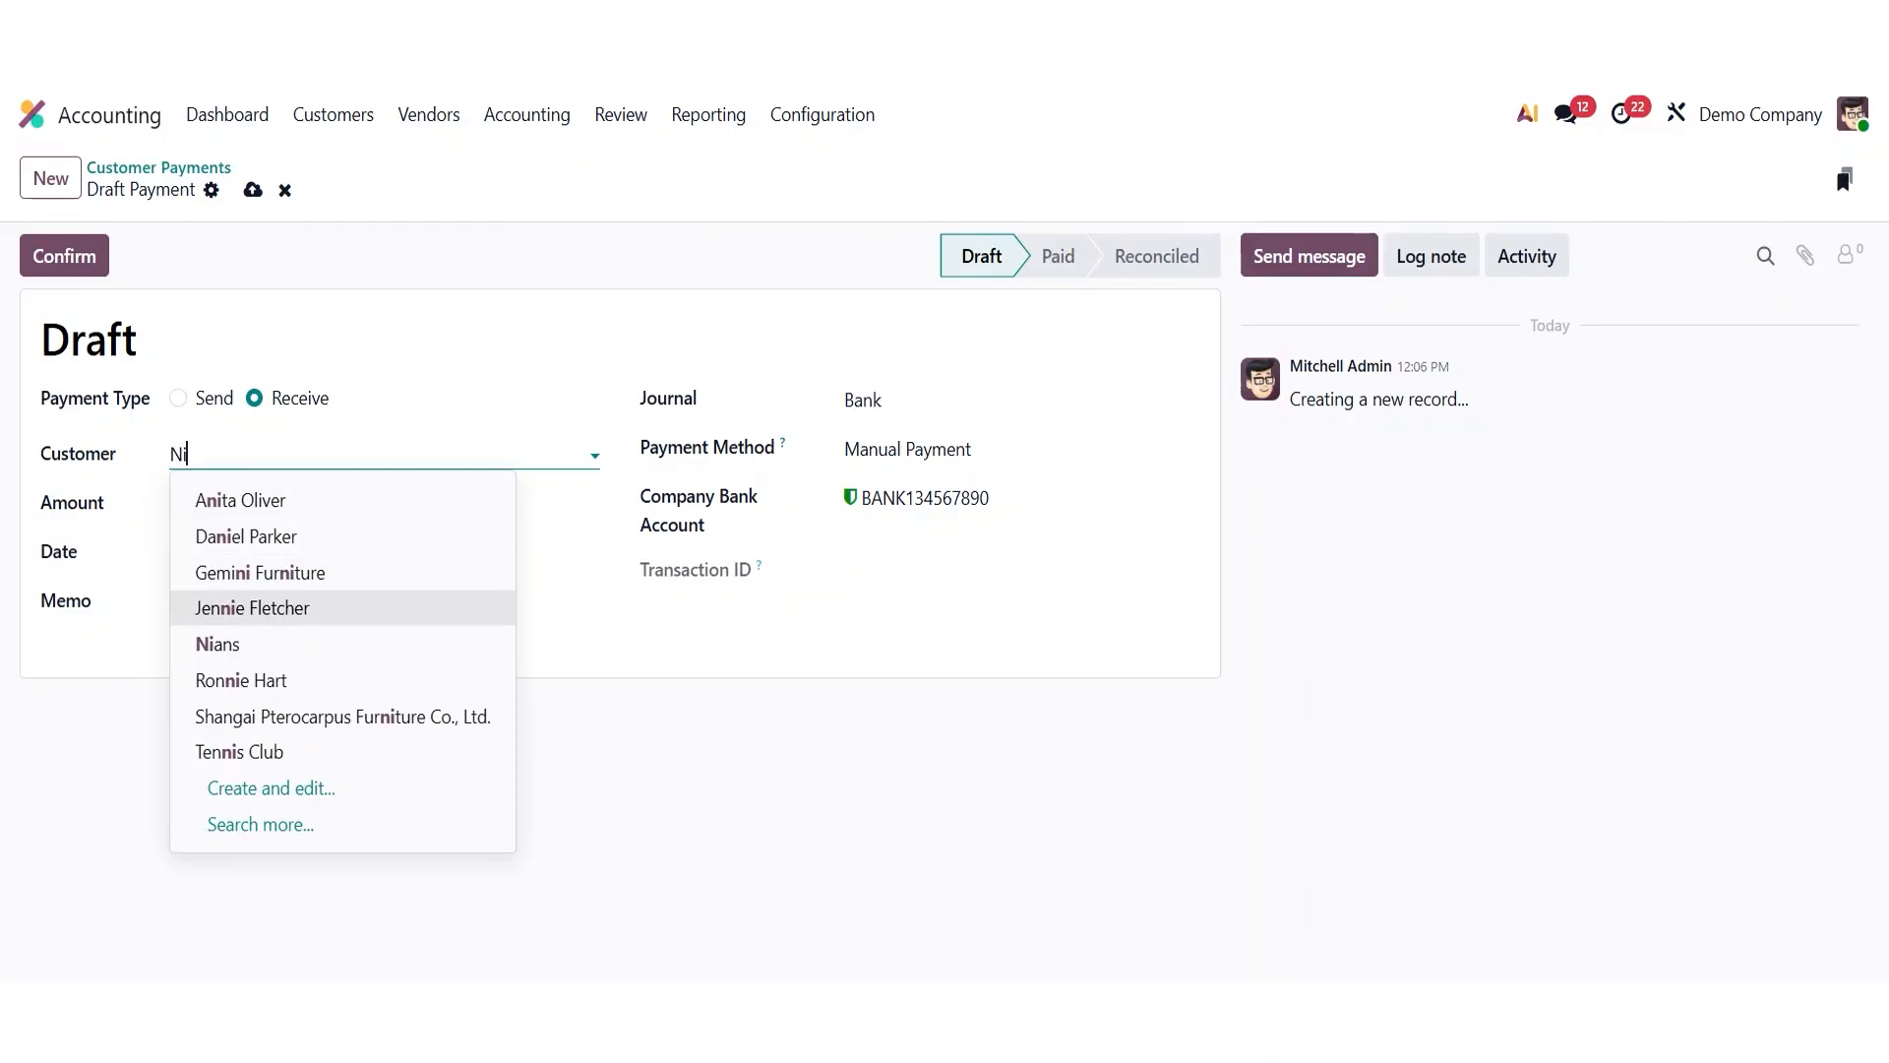
pyautogui.press('Return')
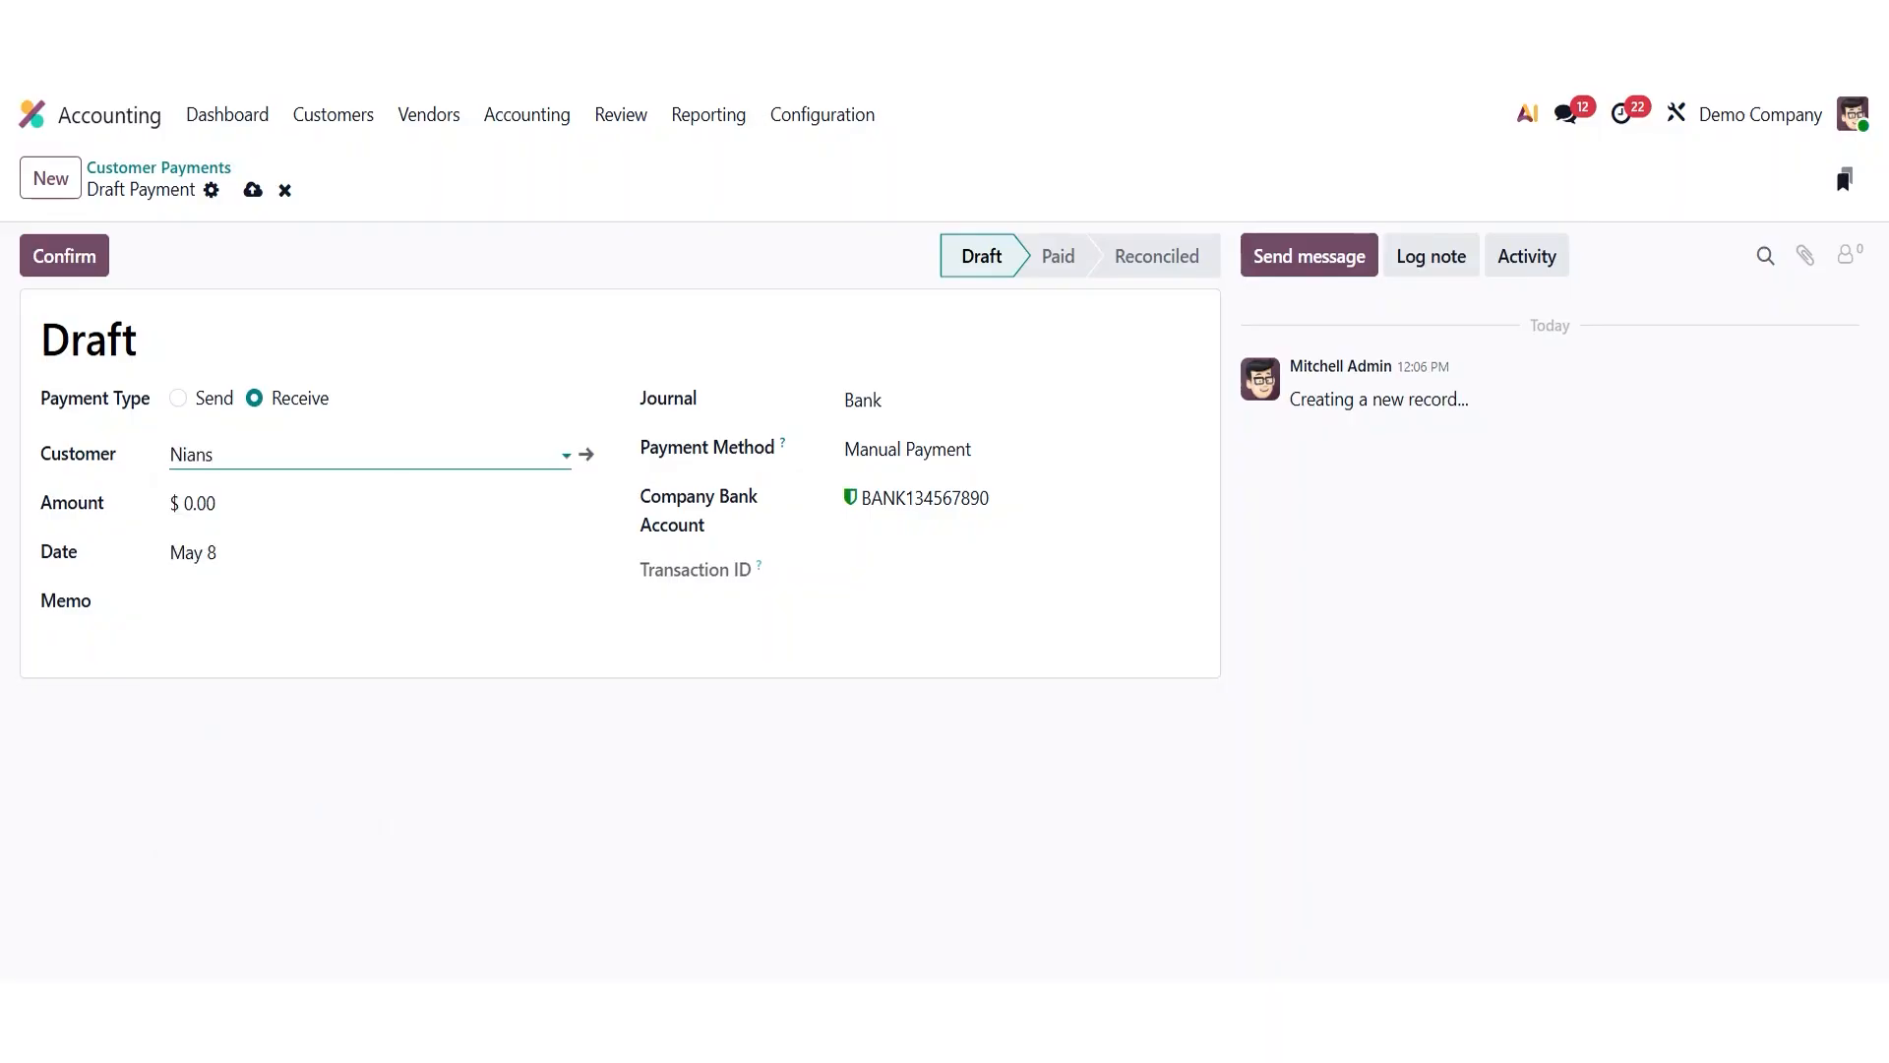
# - Set the payment amount to 100 and confirm the payment
pyautogui.press('Tab')
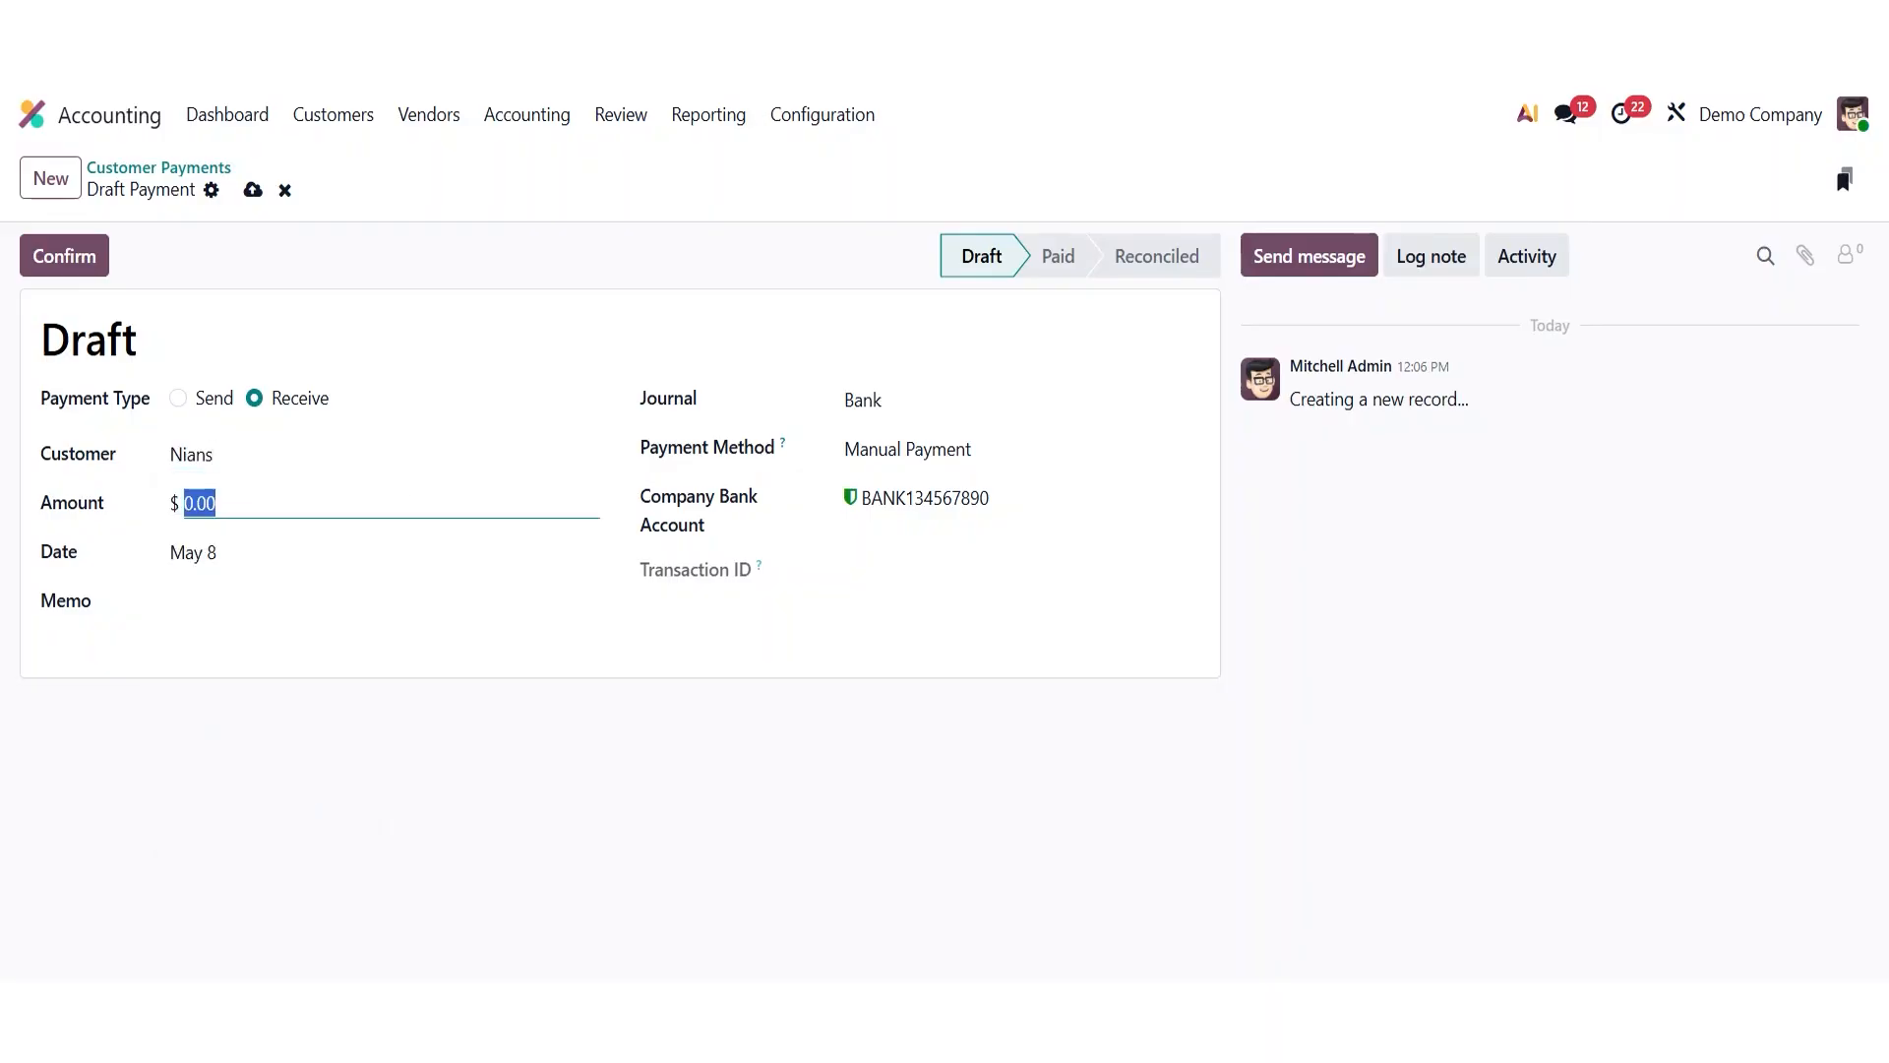
pyautogui.press('BackSpace')
pyautogui.write('100')
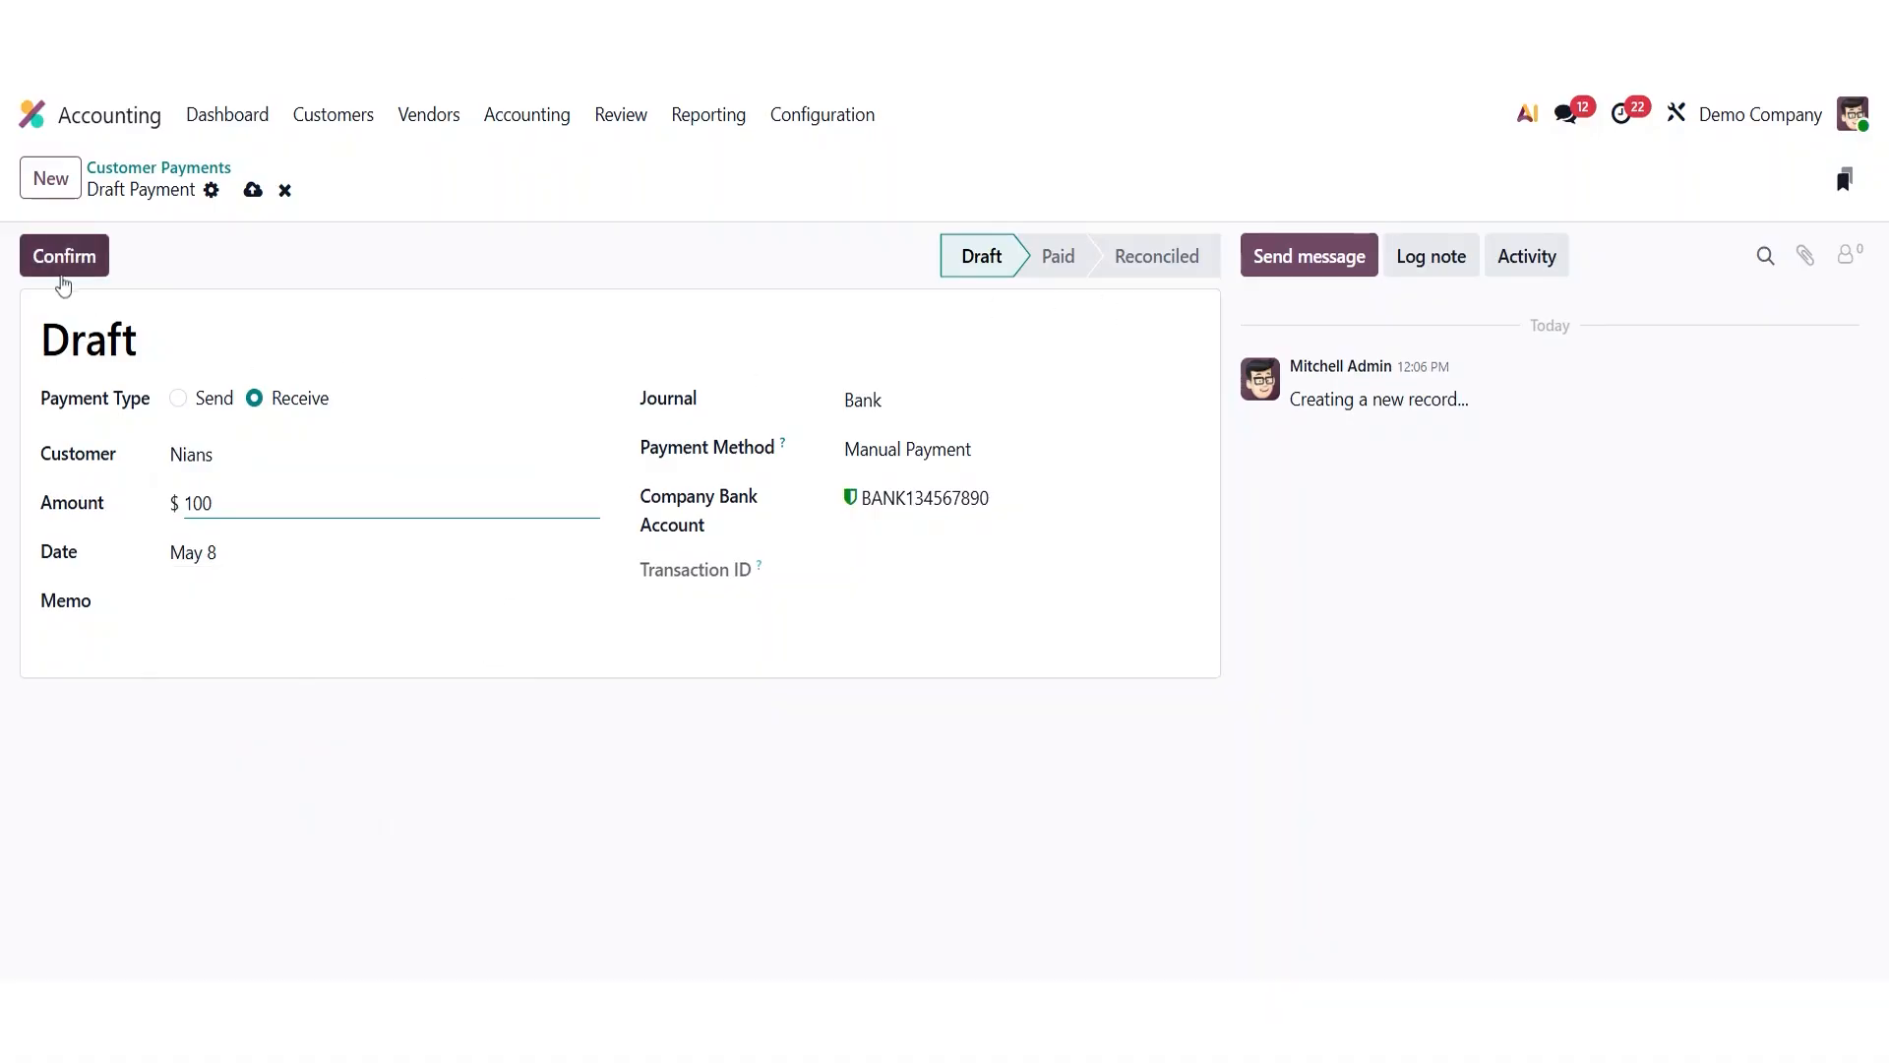
pyautogui.click(62, 271)
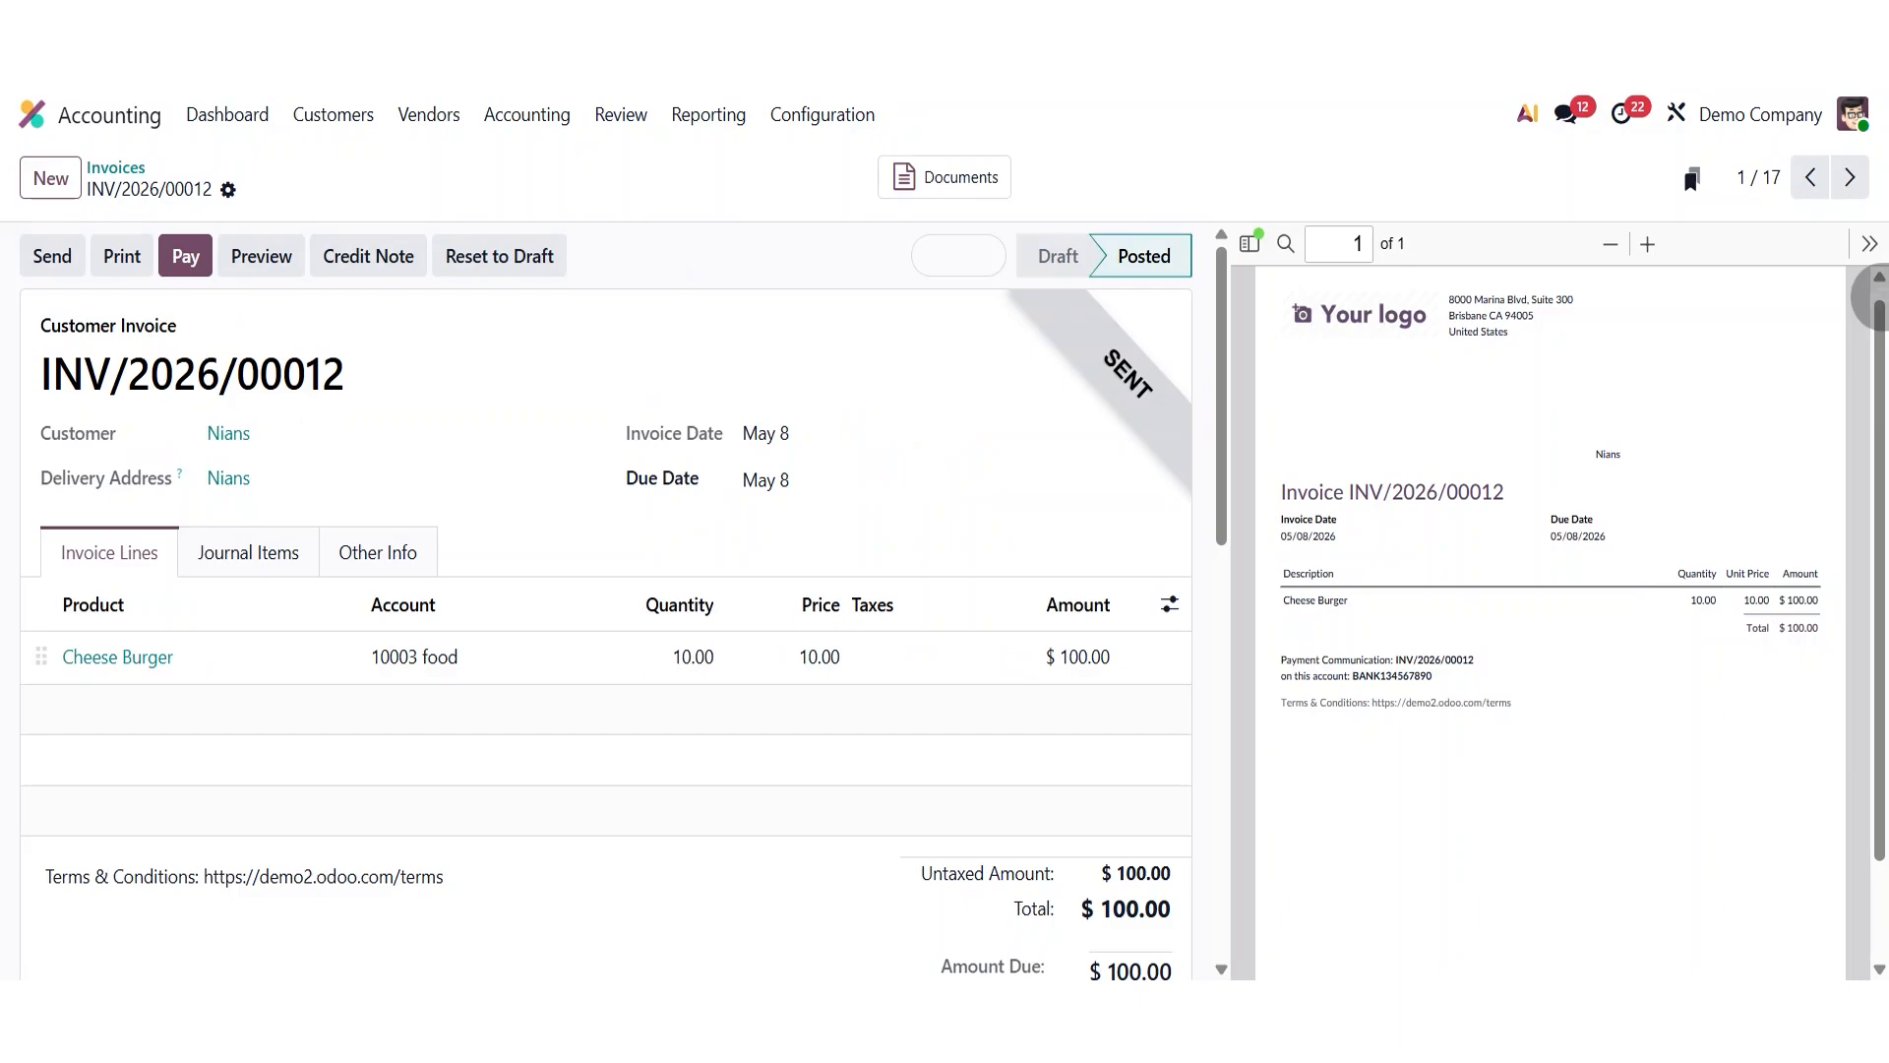
# - Register a $100 payment on invoice INV/2026/00012 through the Bank journal
pyautogui.click(182, 264)
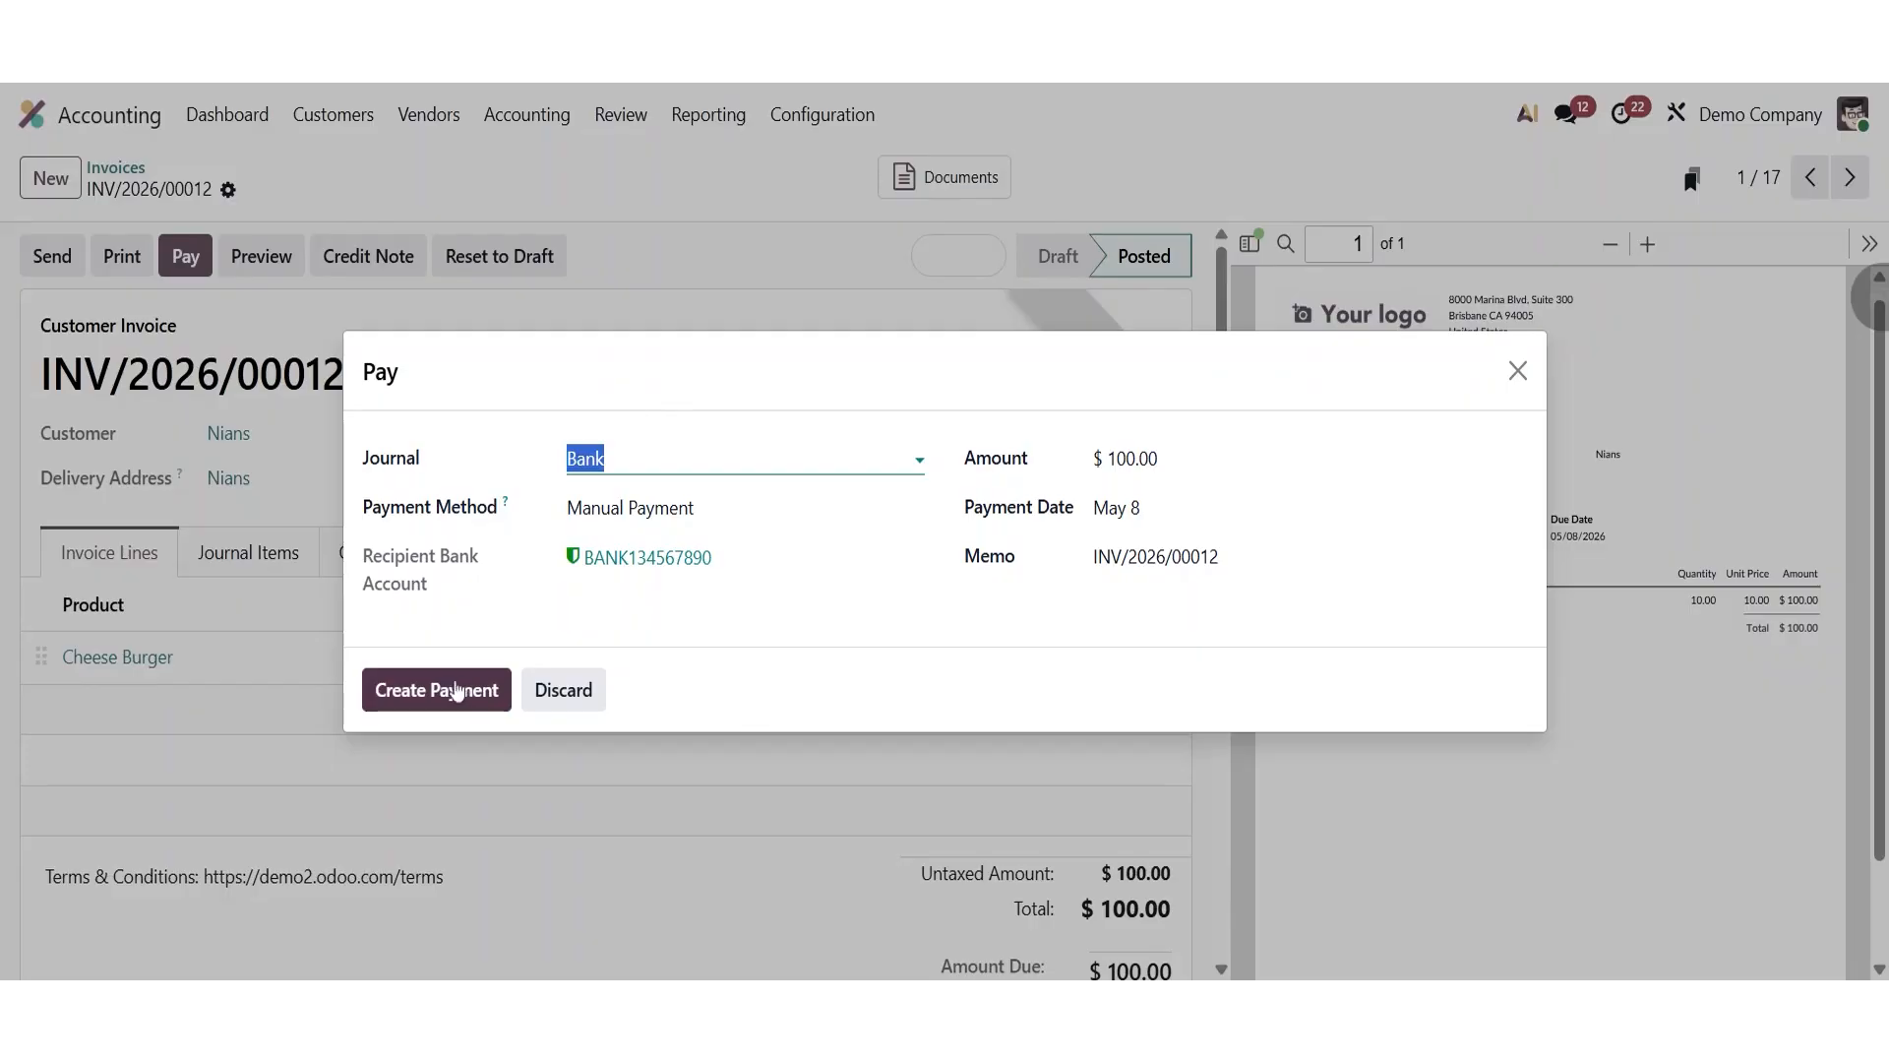
pyautogui.click(434, 696)
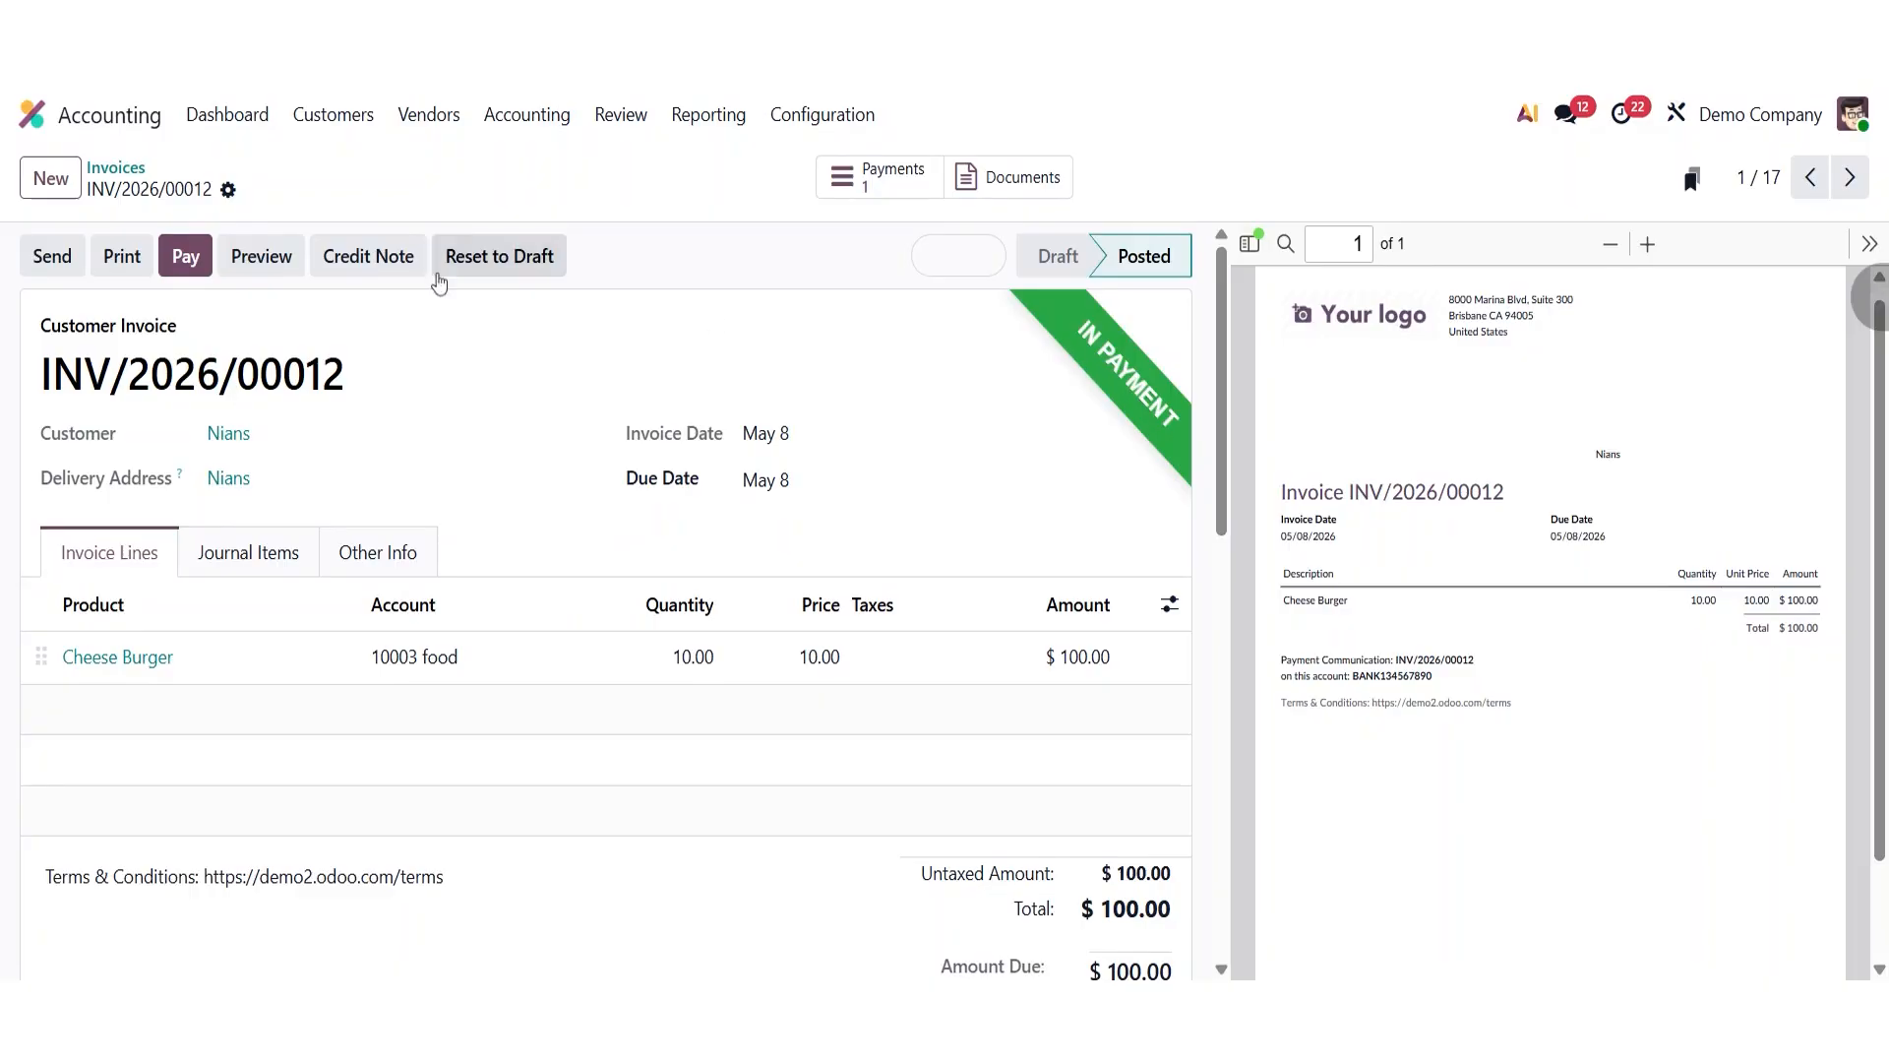
# - Open the payment linked to the invoice and mark it as sent
pyautogui.click(331, 120)
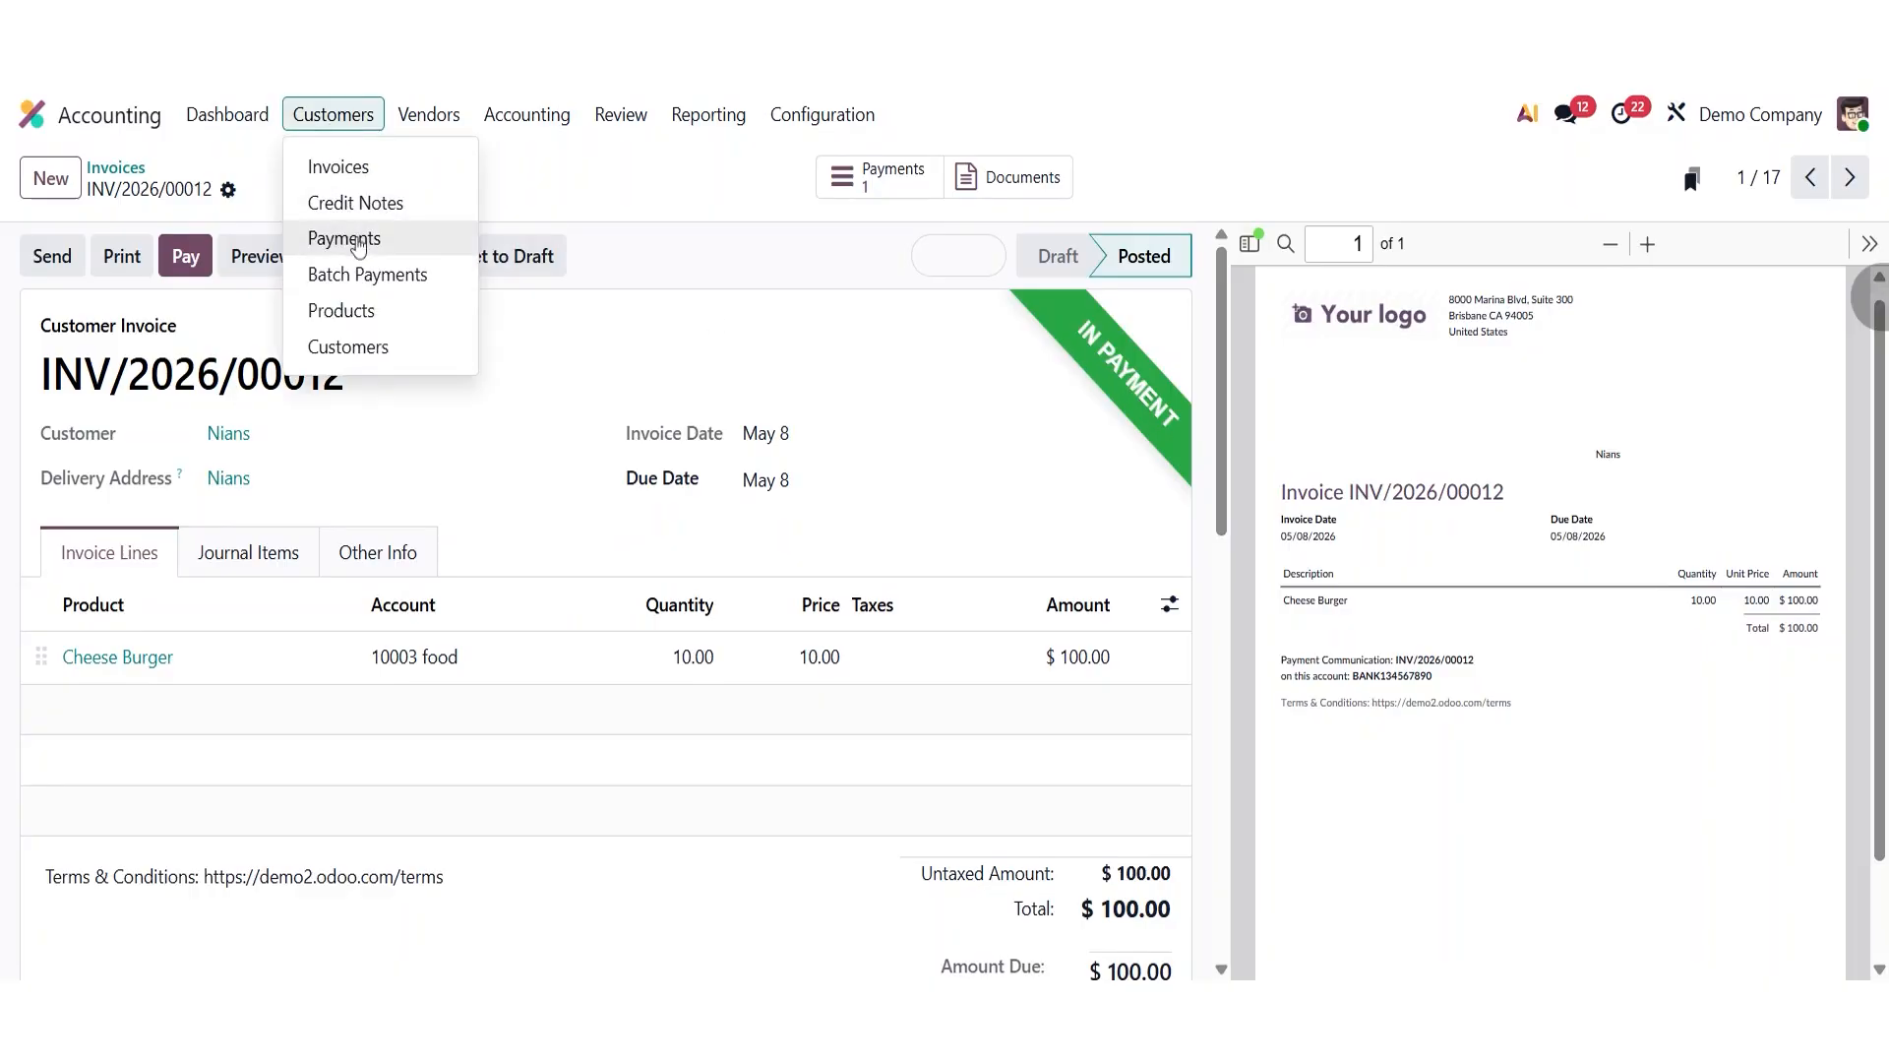
pyautogui.click(358, 245)
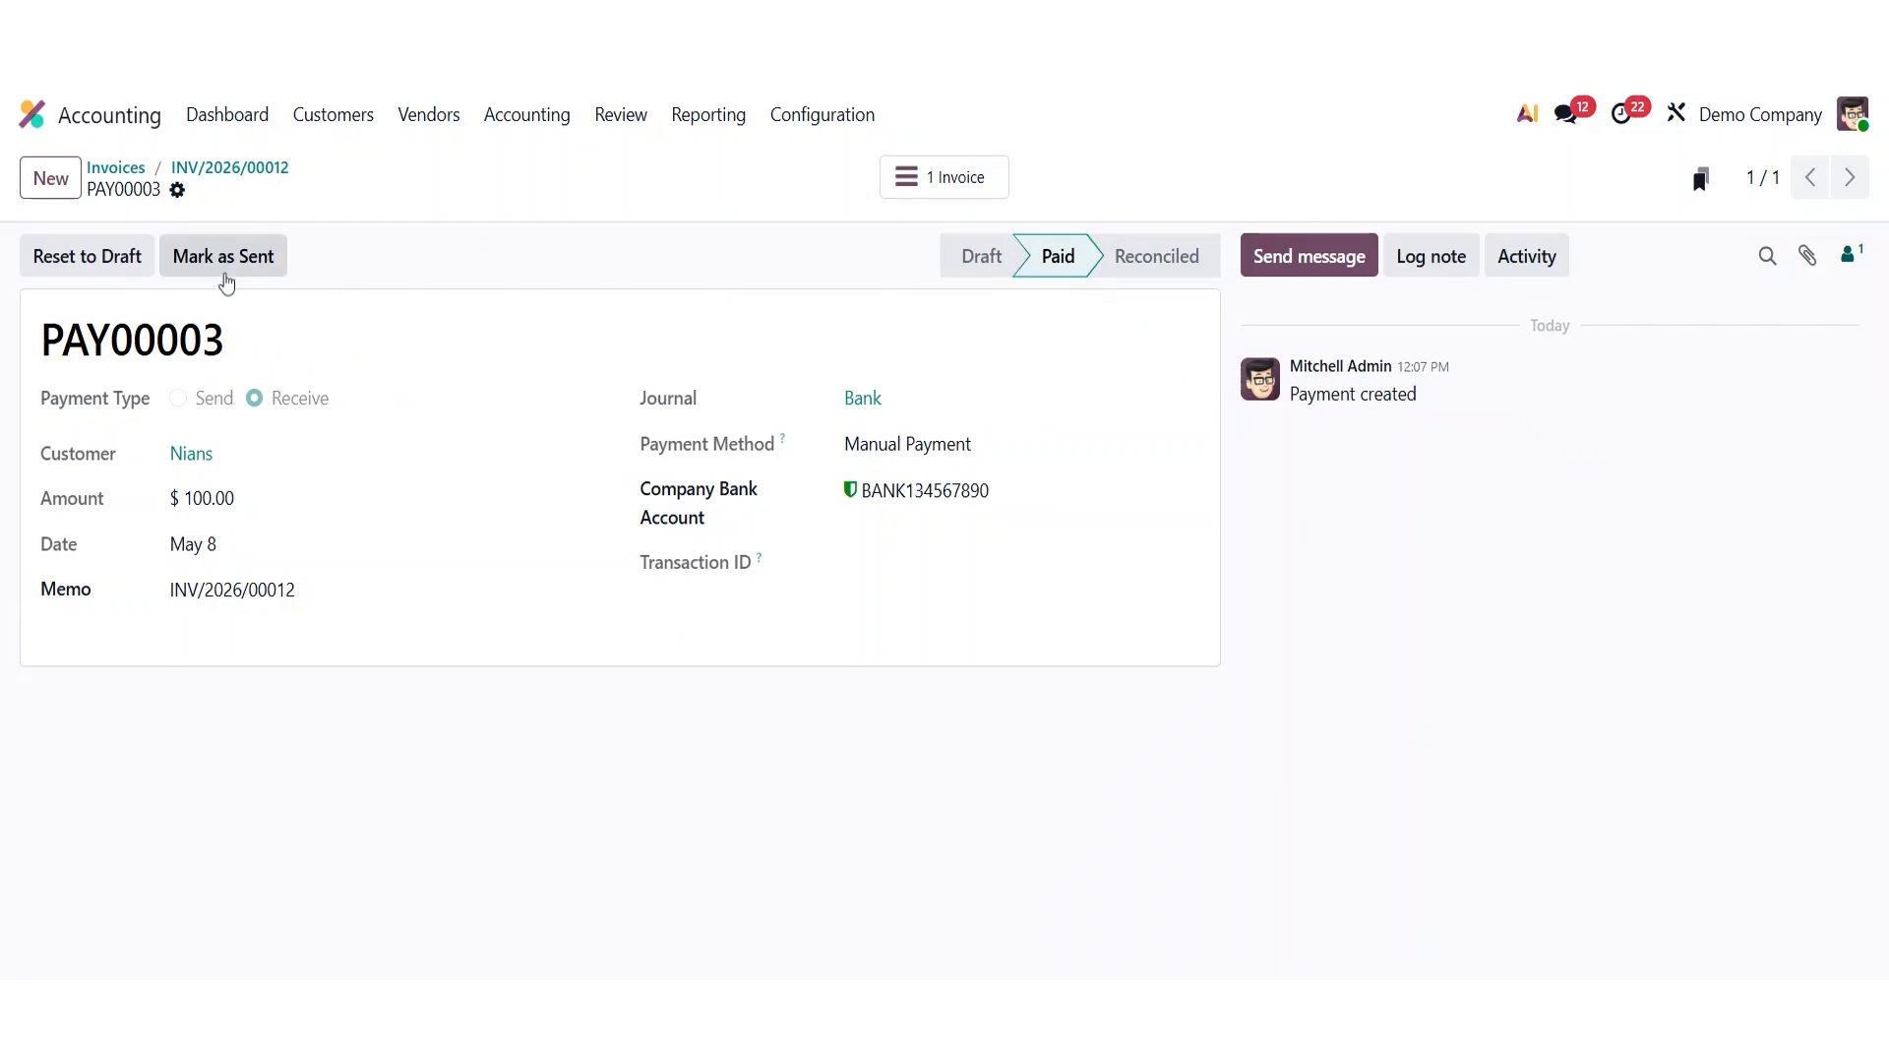
pyautogui.click(226, 281)
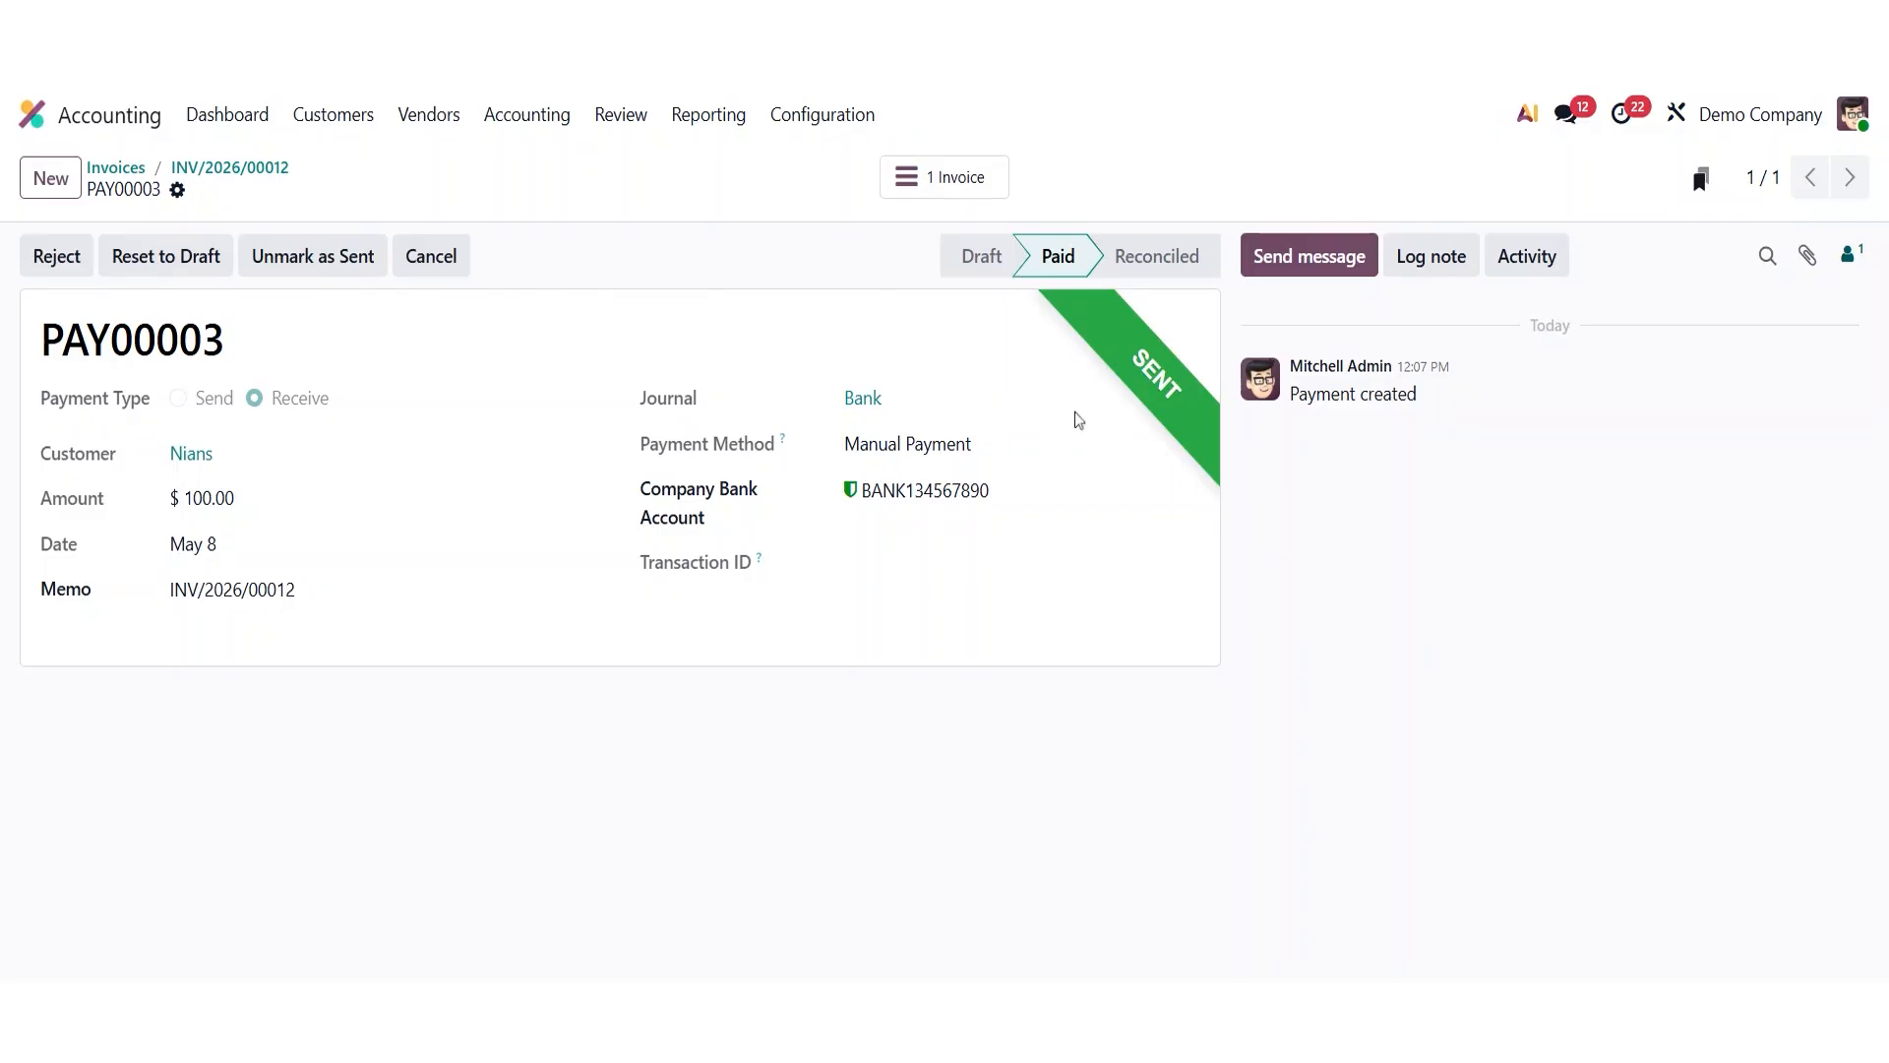
# - Review the invoice list, then open customer batch payments and clear the Unreconciled filter
pyautogui.click(911, 187)
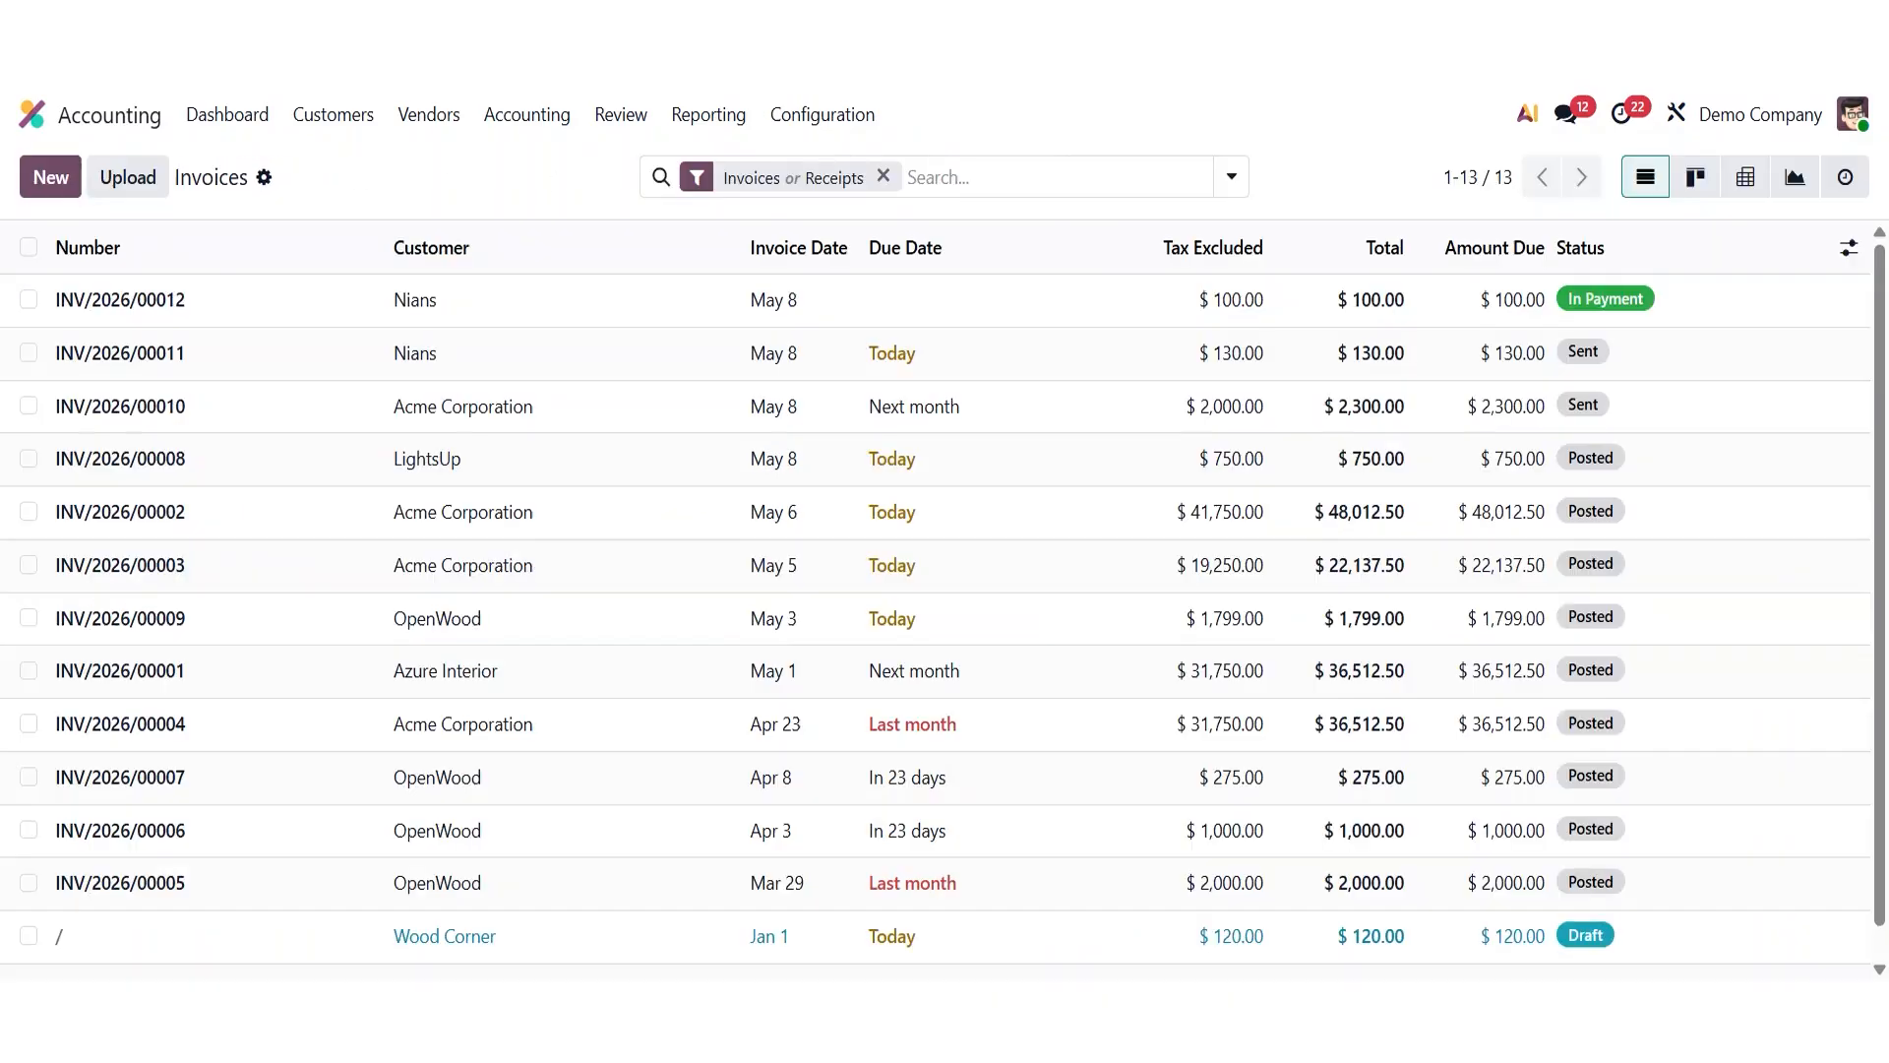
pyautogui.click(320, 118)
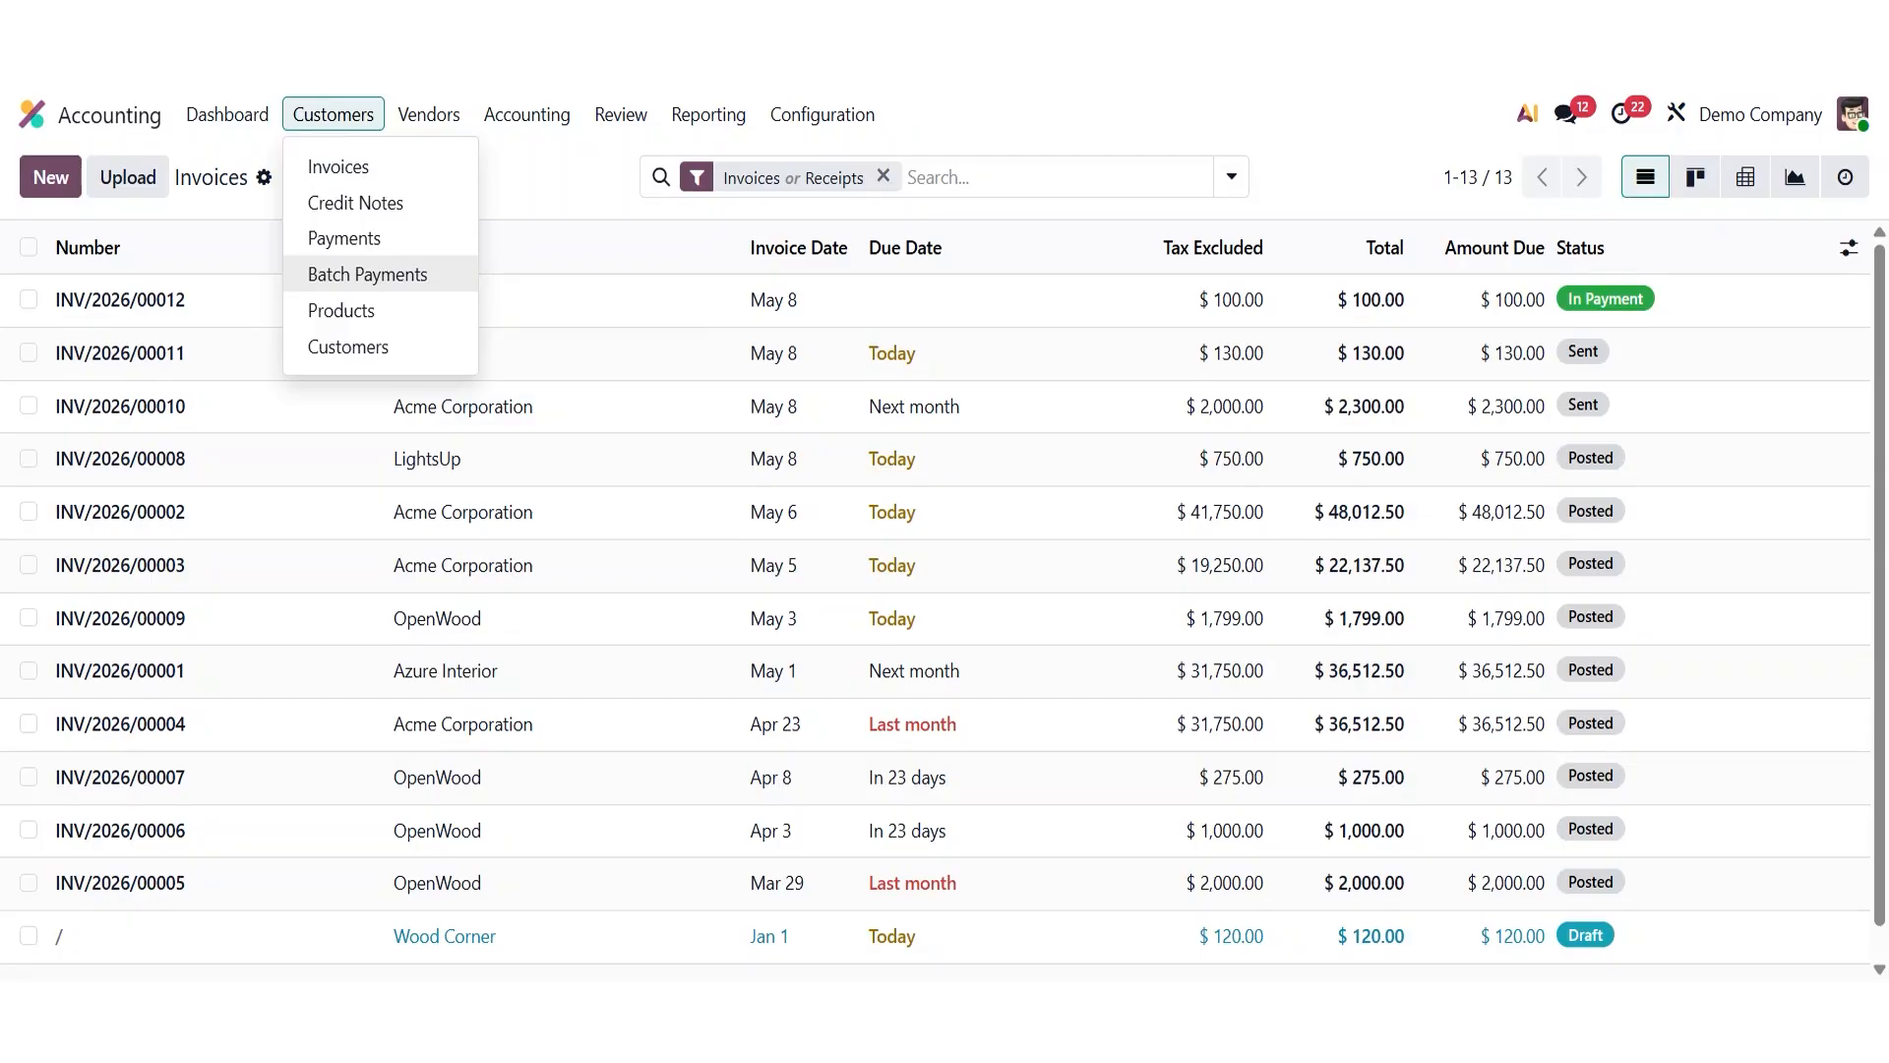
pyautogui.click(401, 291)
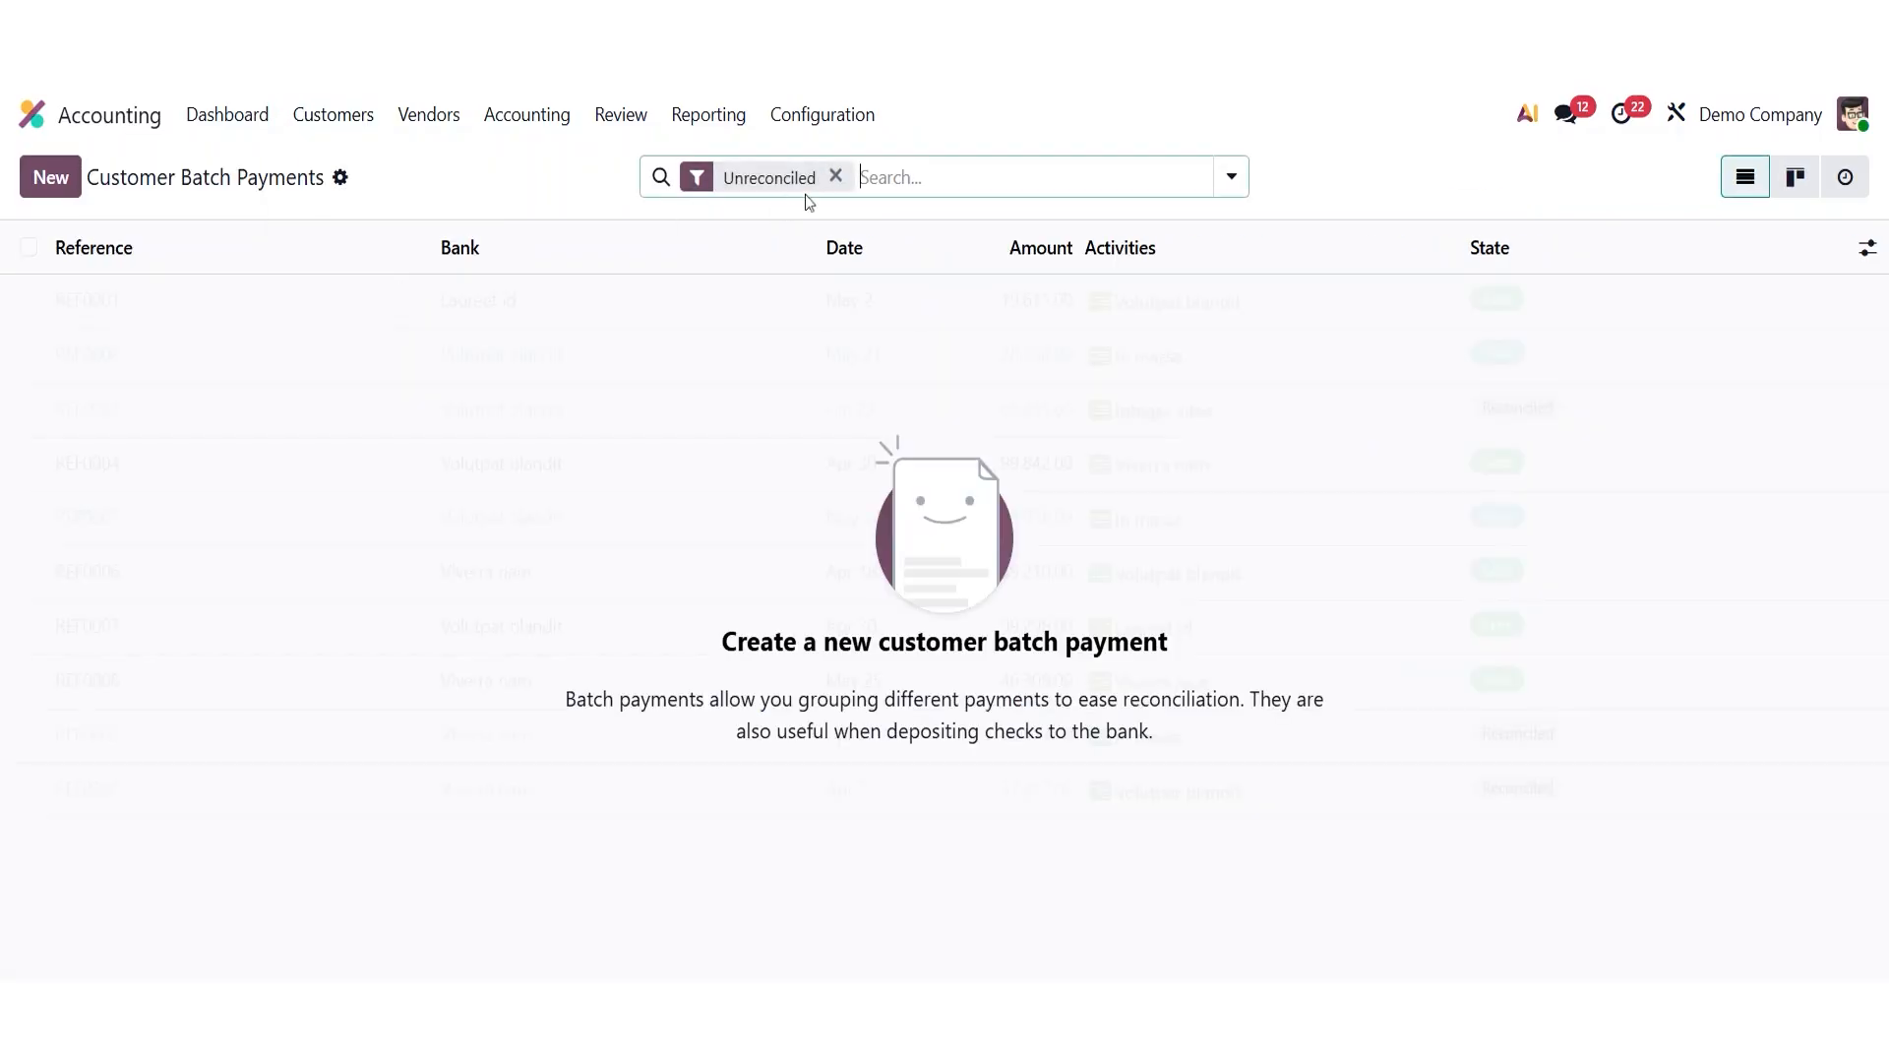
pyautogui.click(836, 177)
pyautogui.click(51, 179)
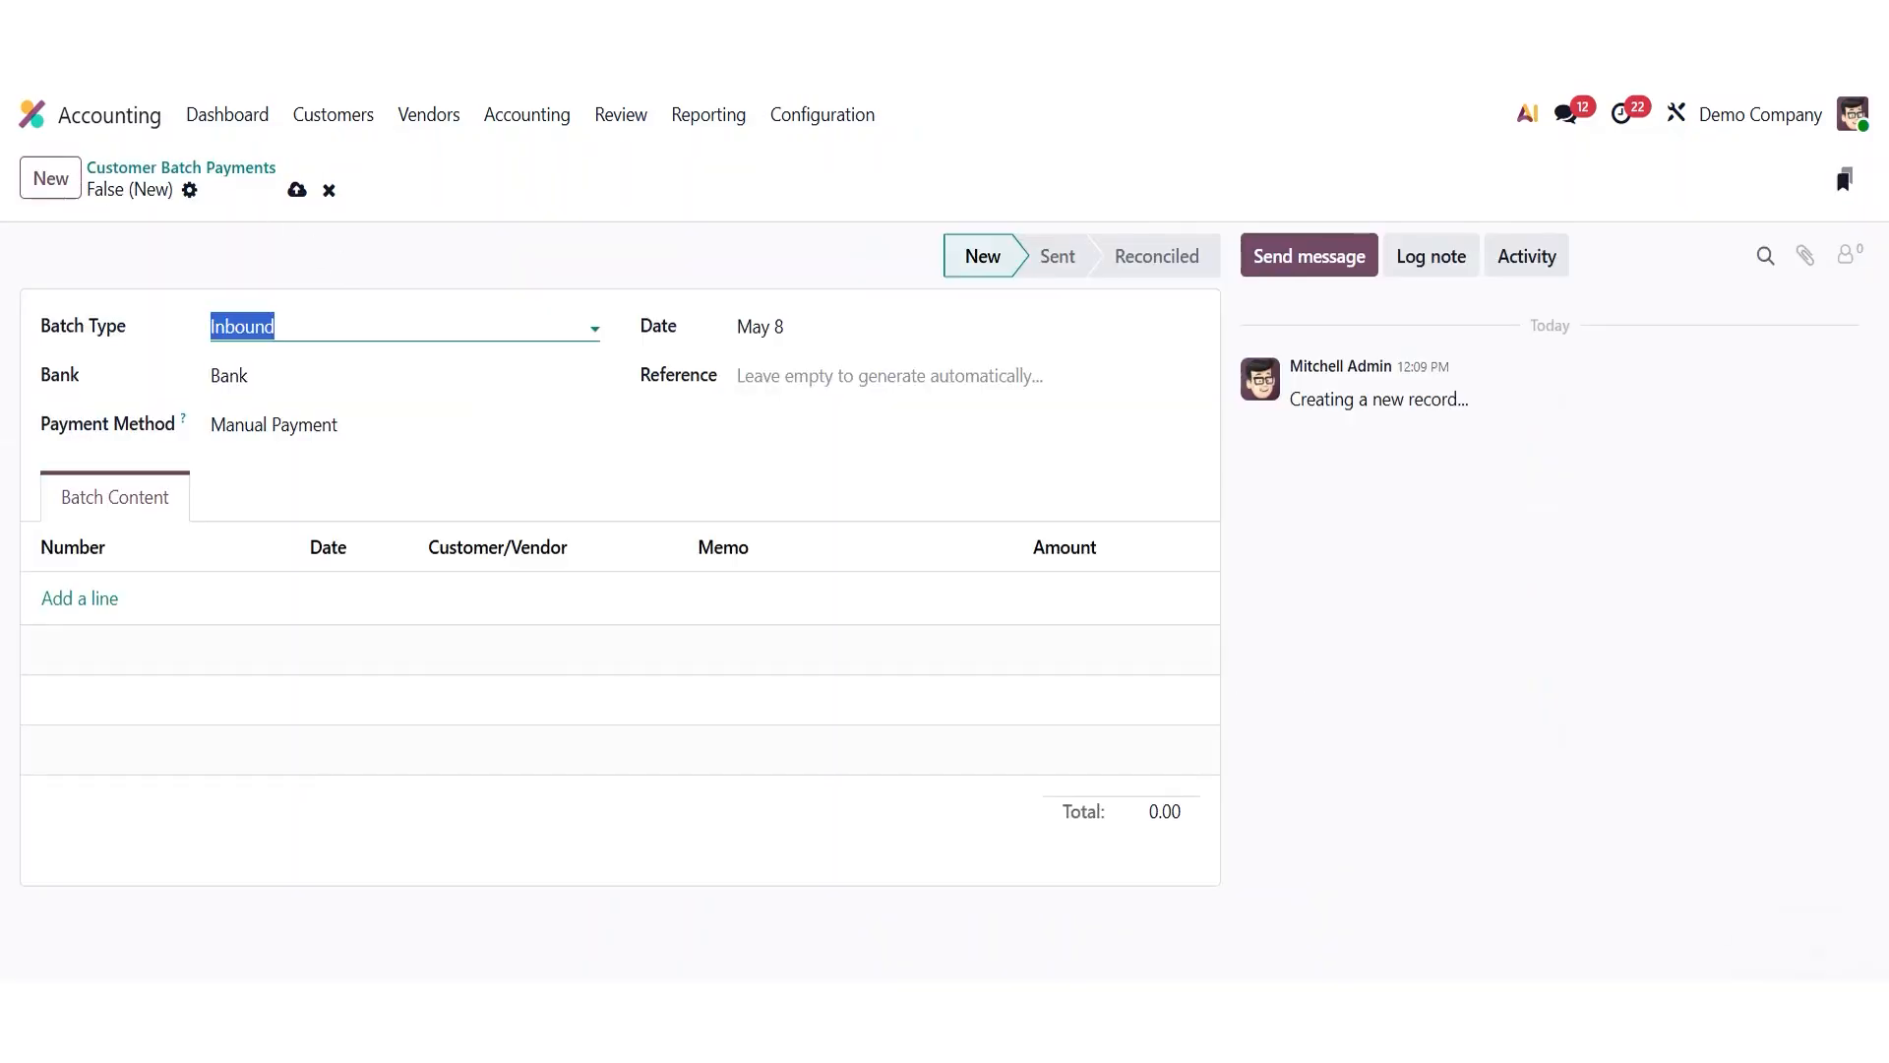
pyautogui.click(295, 327)
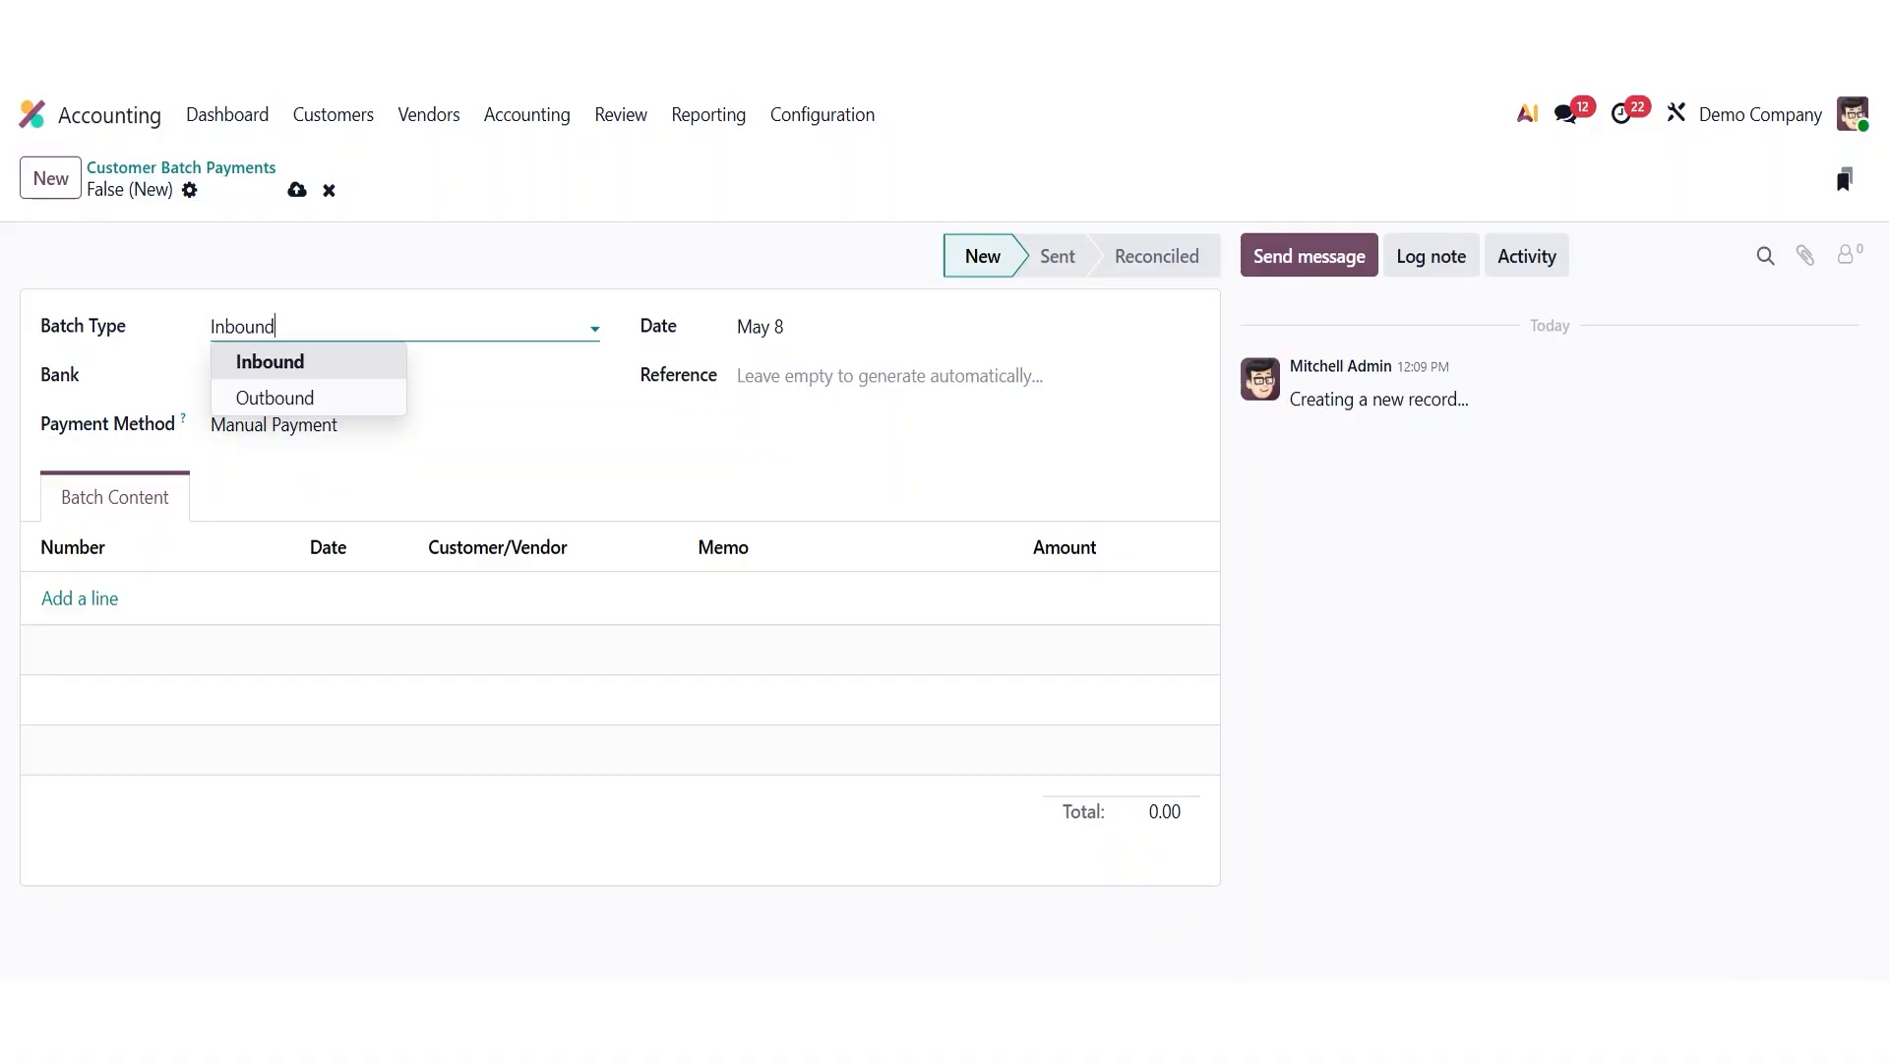
pyautogui.press('Down')
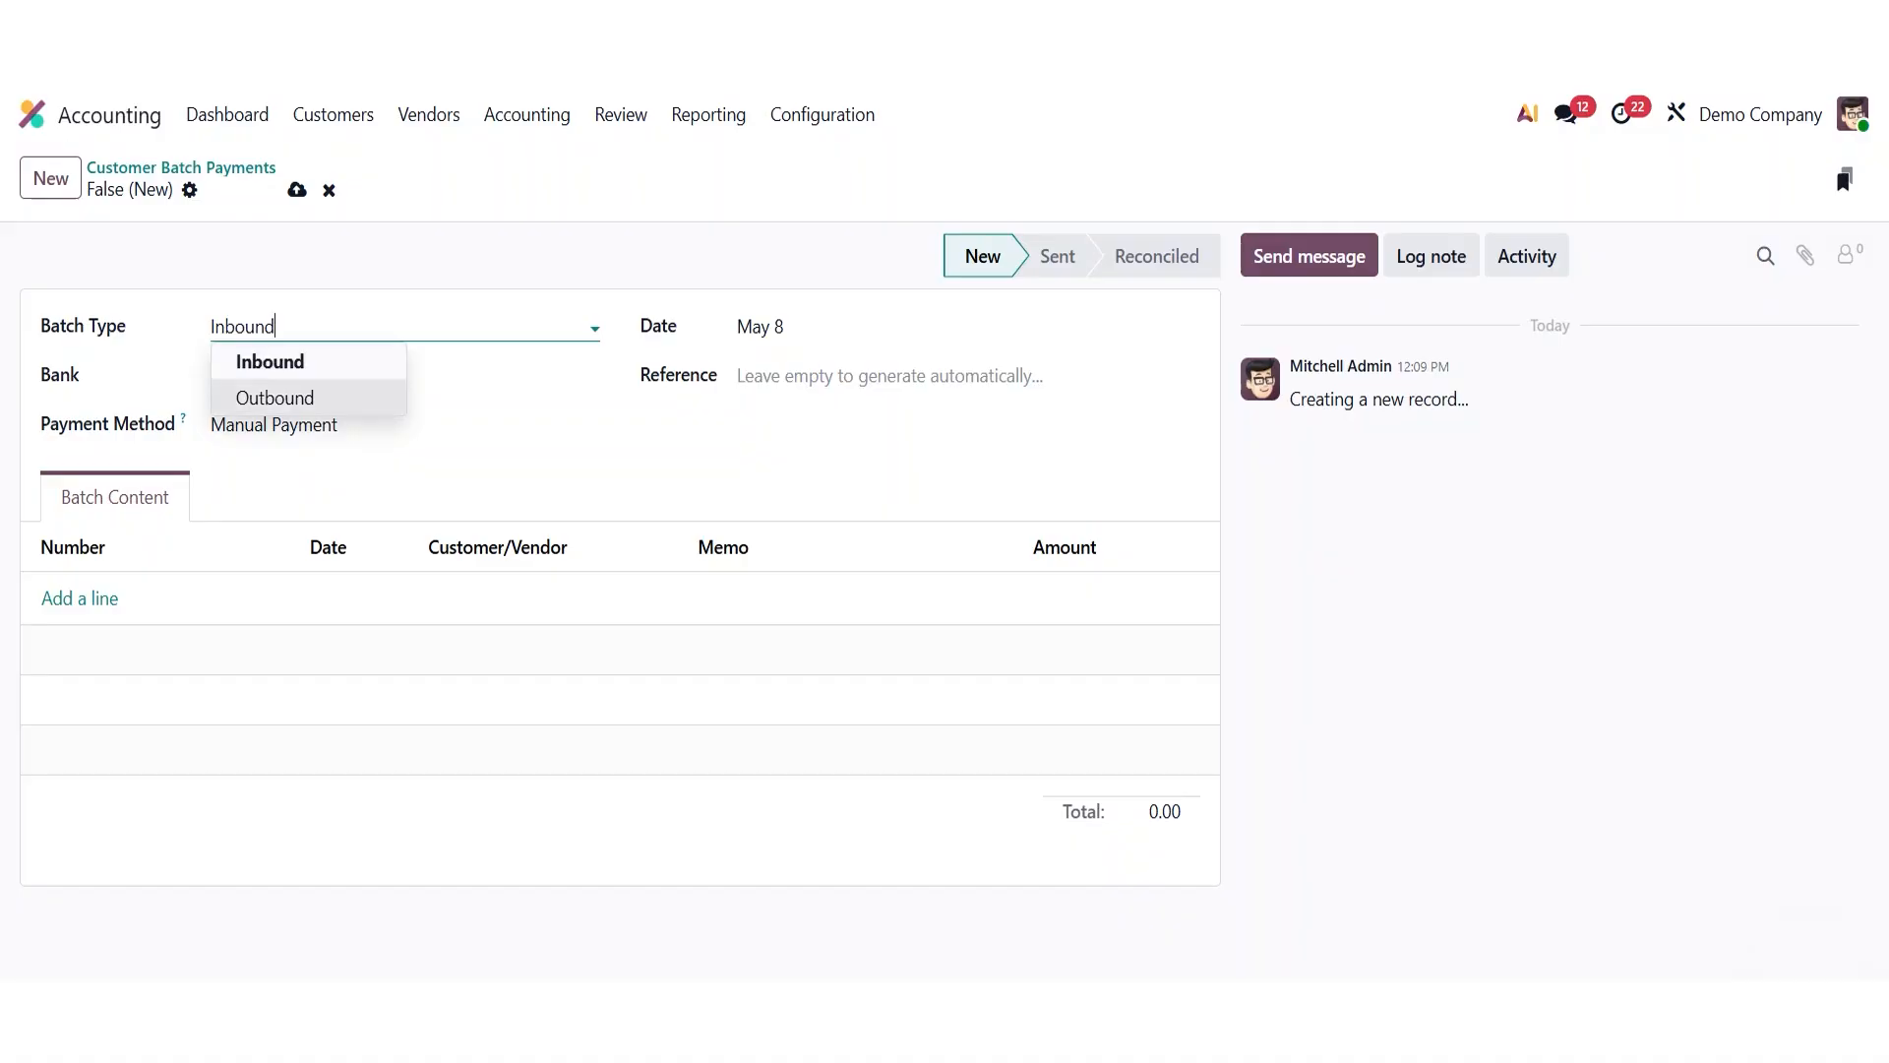
pyautogui.press('Return')
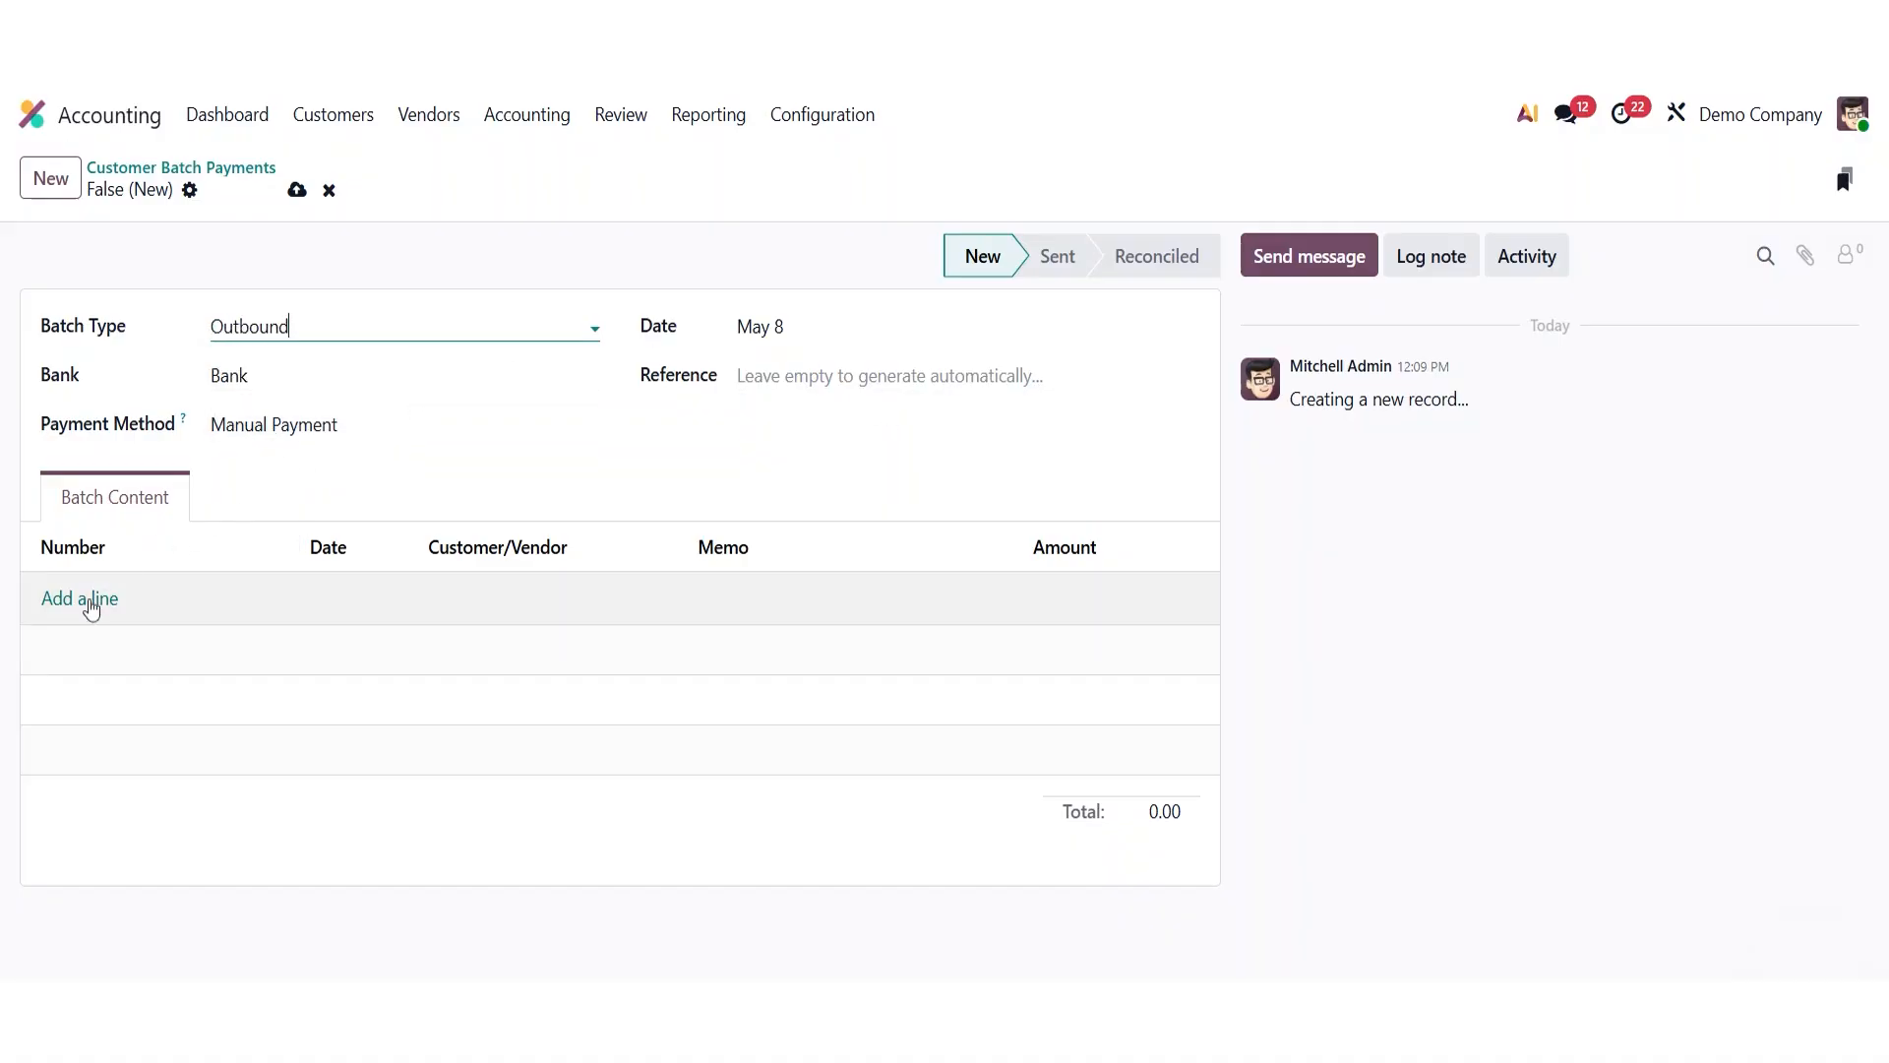
pyautogui.click(88, 604)
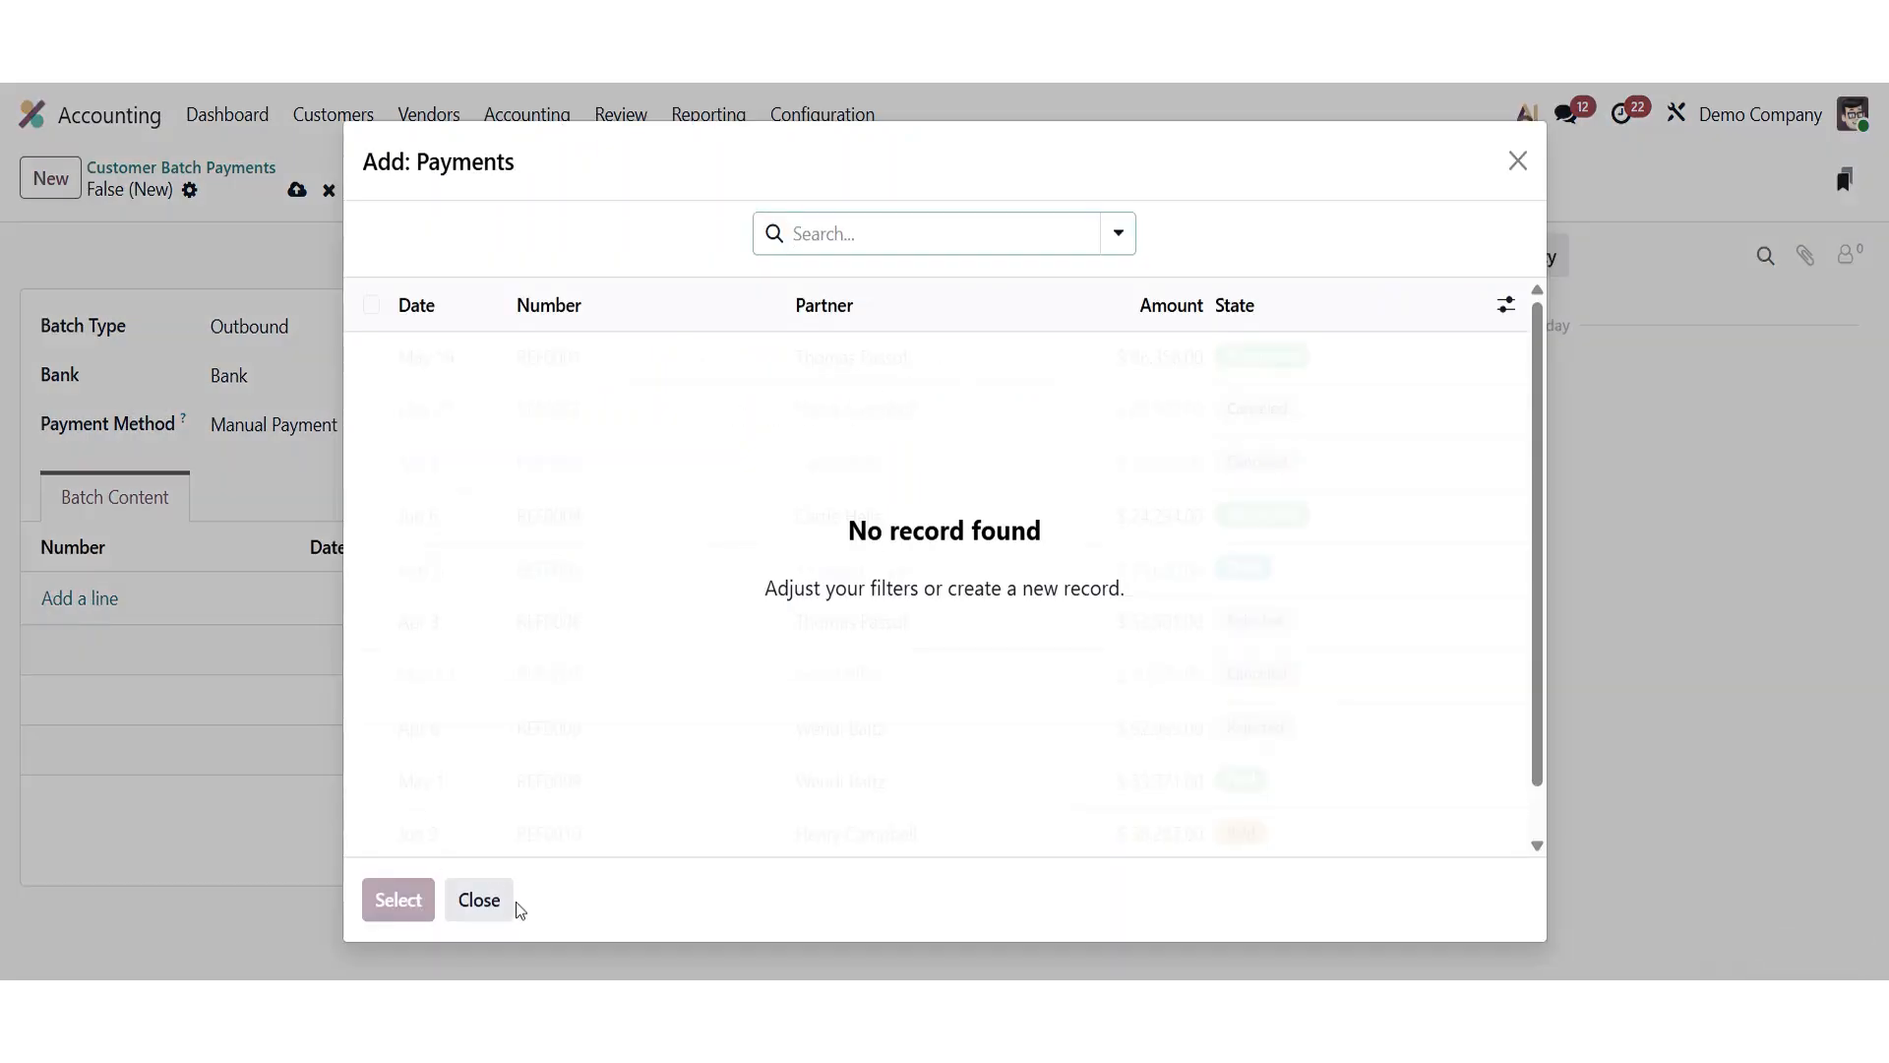
pyautogui.click(479, 900)
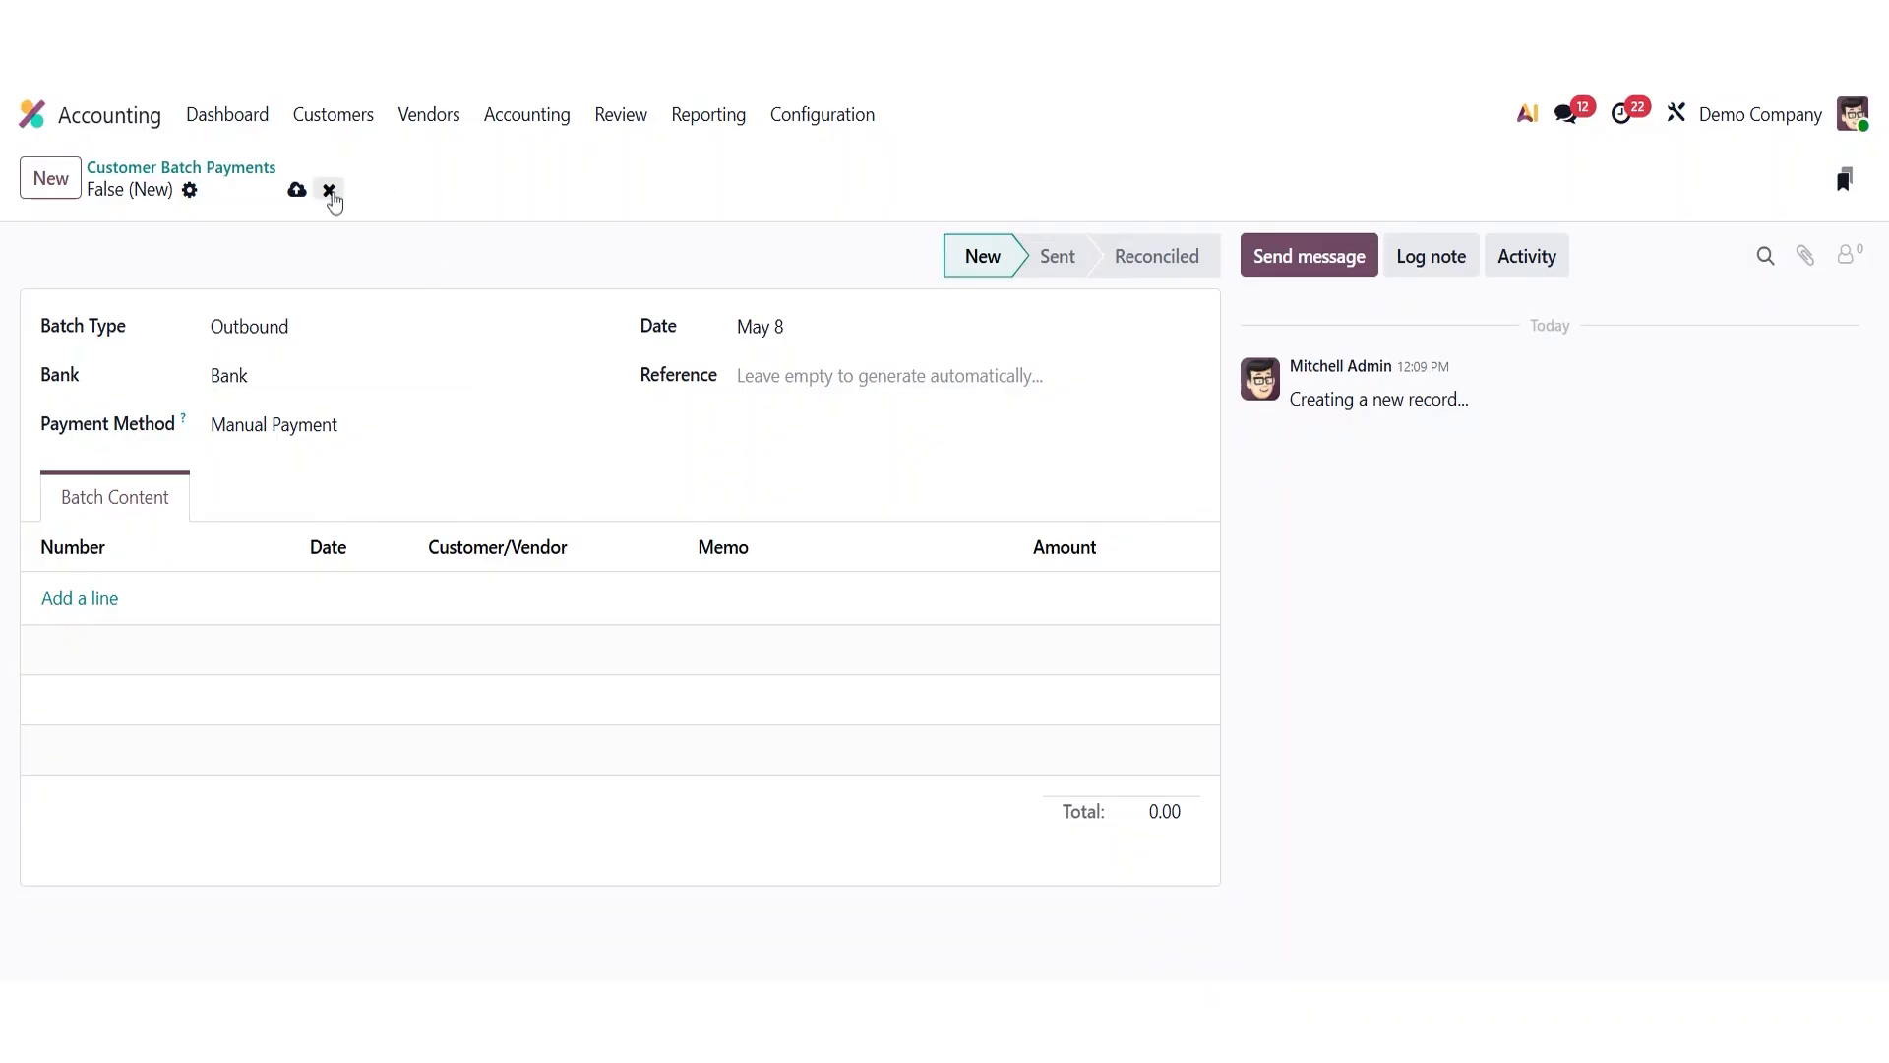
pyautogui.click(328, 190)
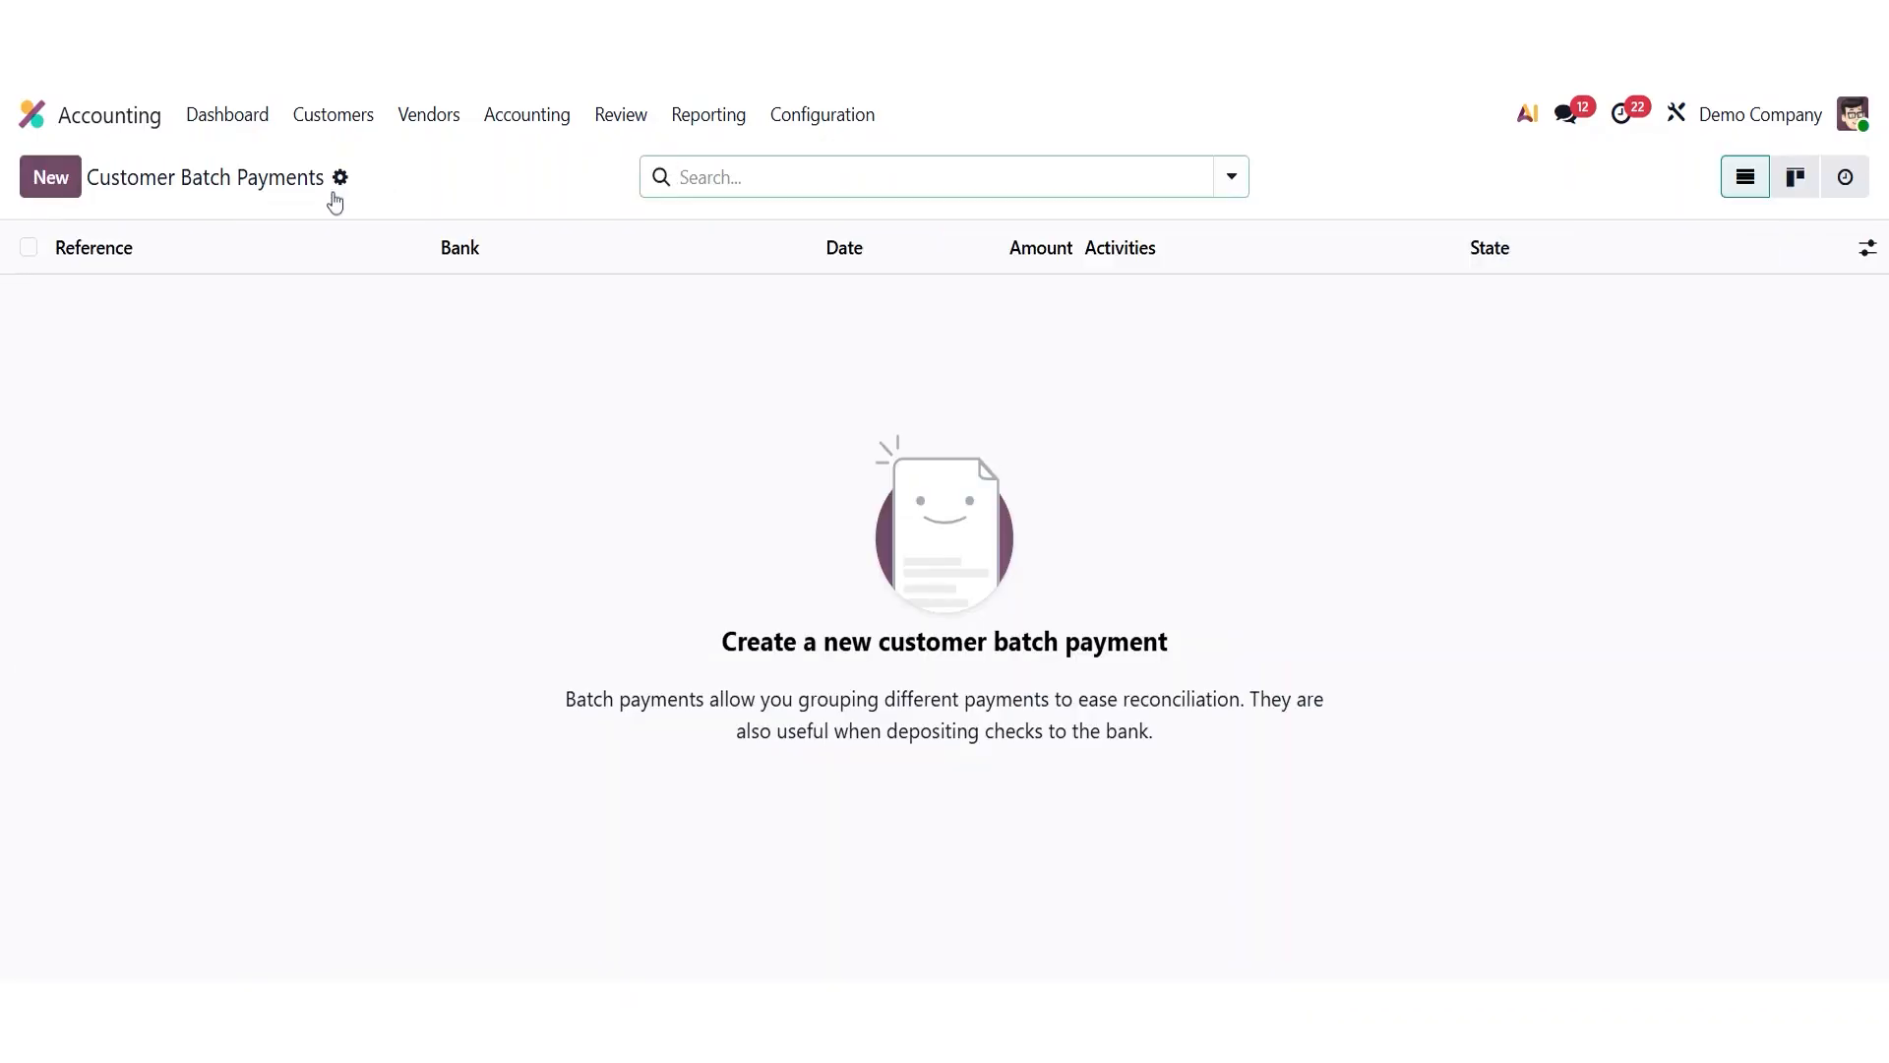
pyautogui.click(338, 119)
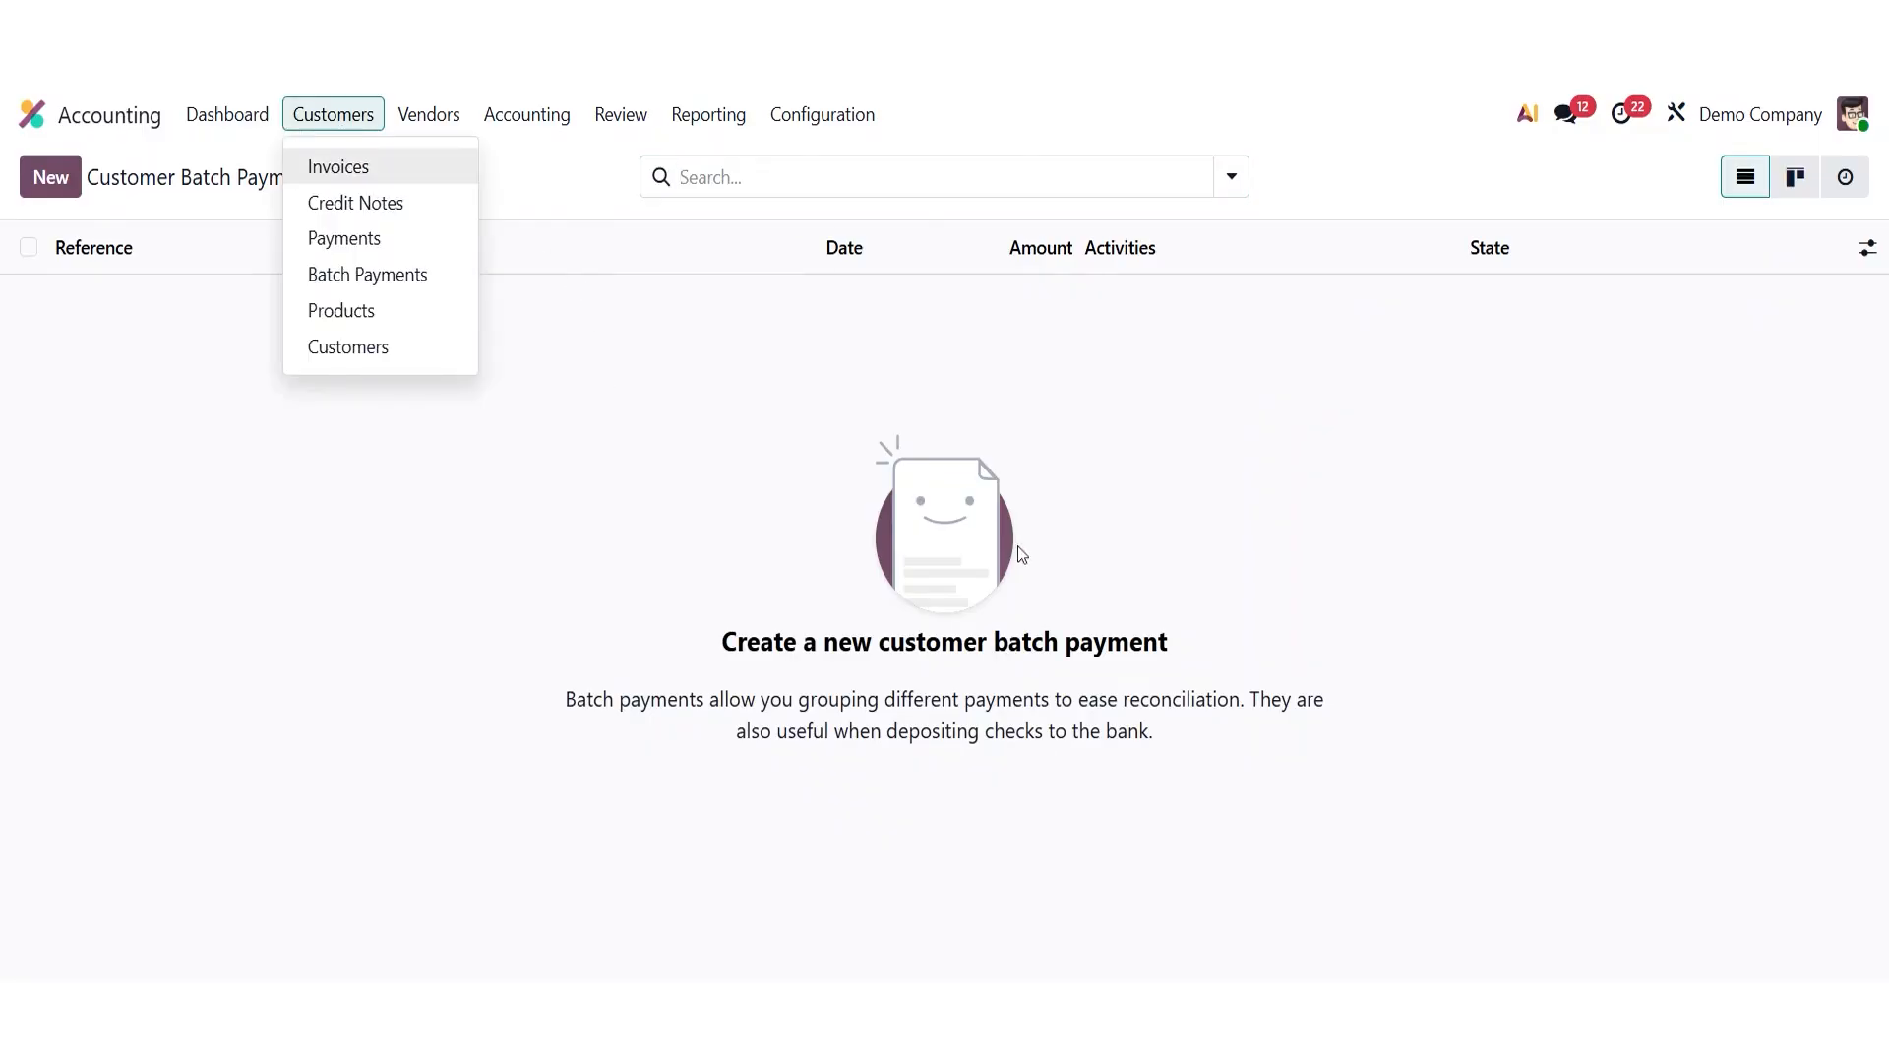
pyautogui.click(822, 115)
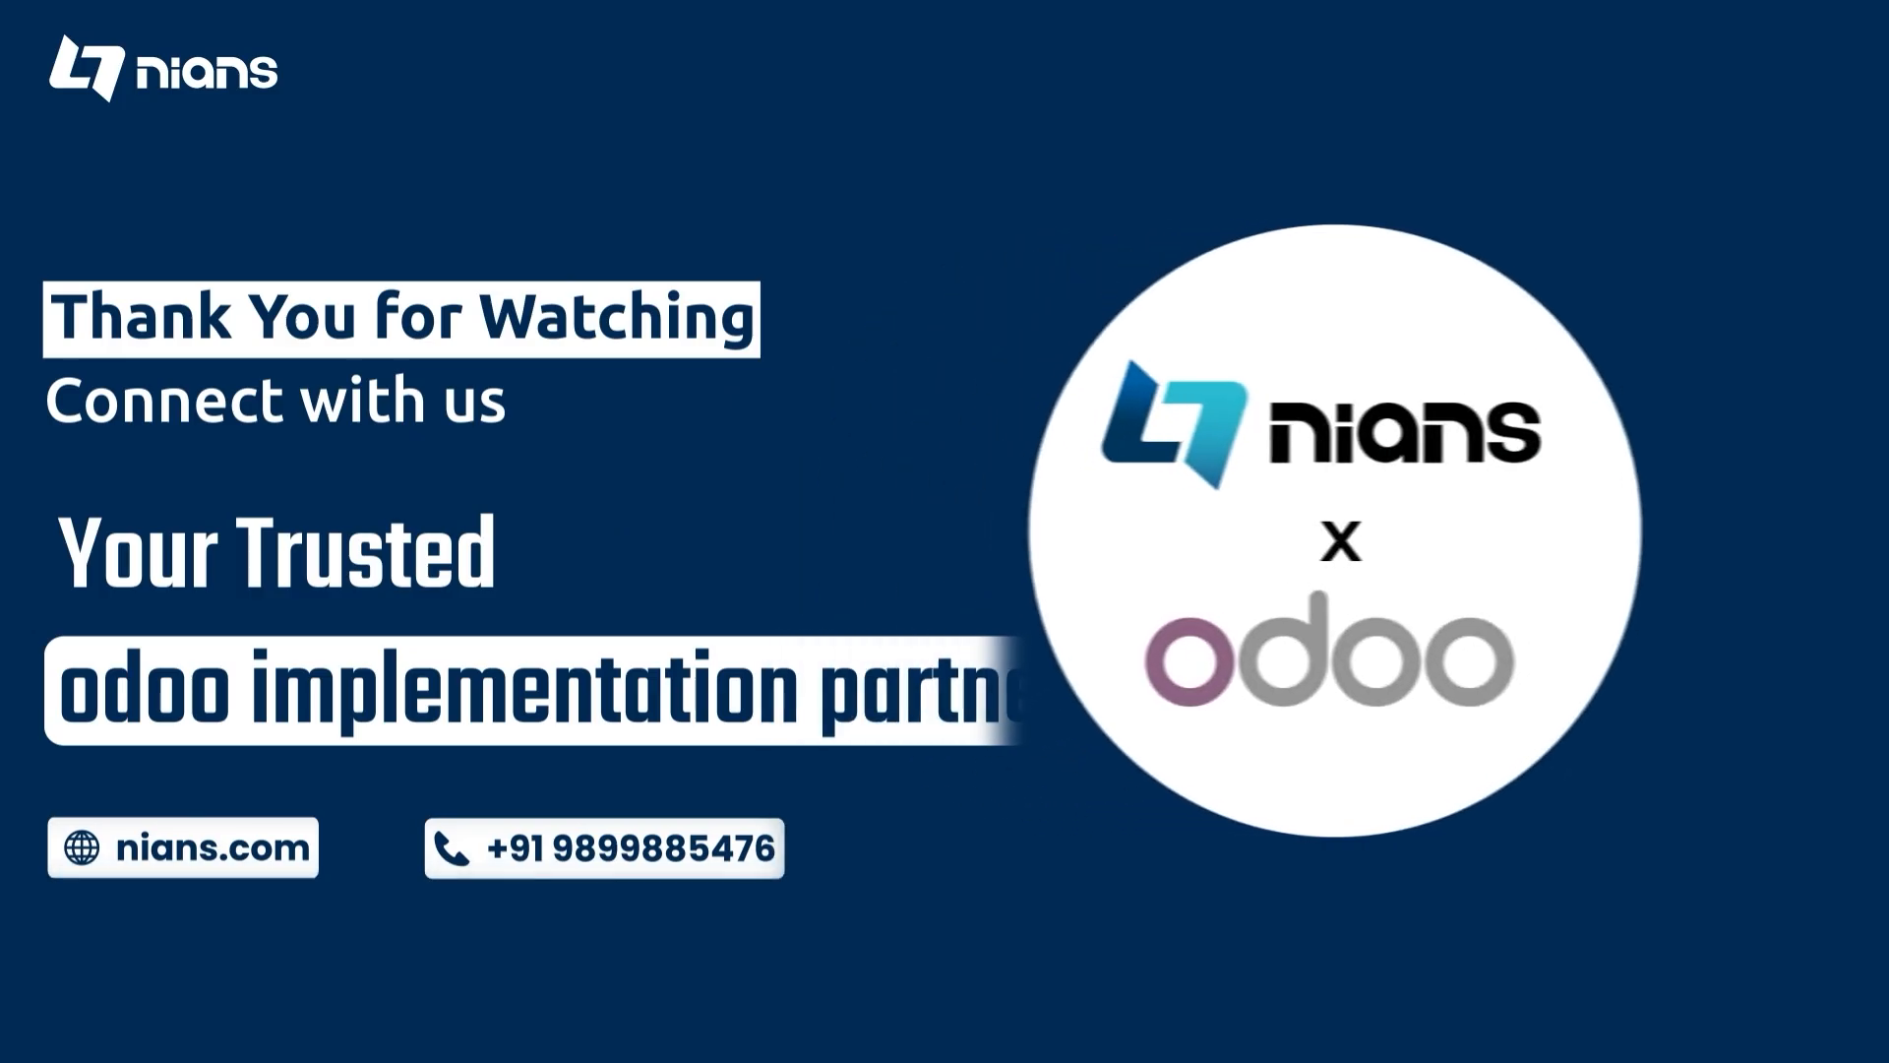